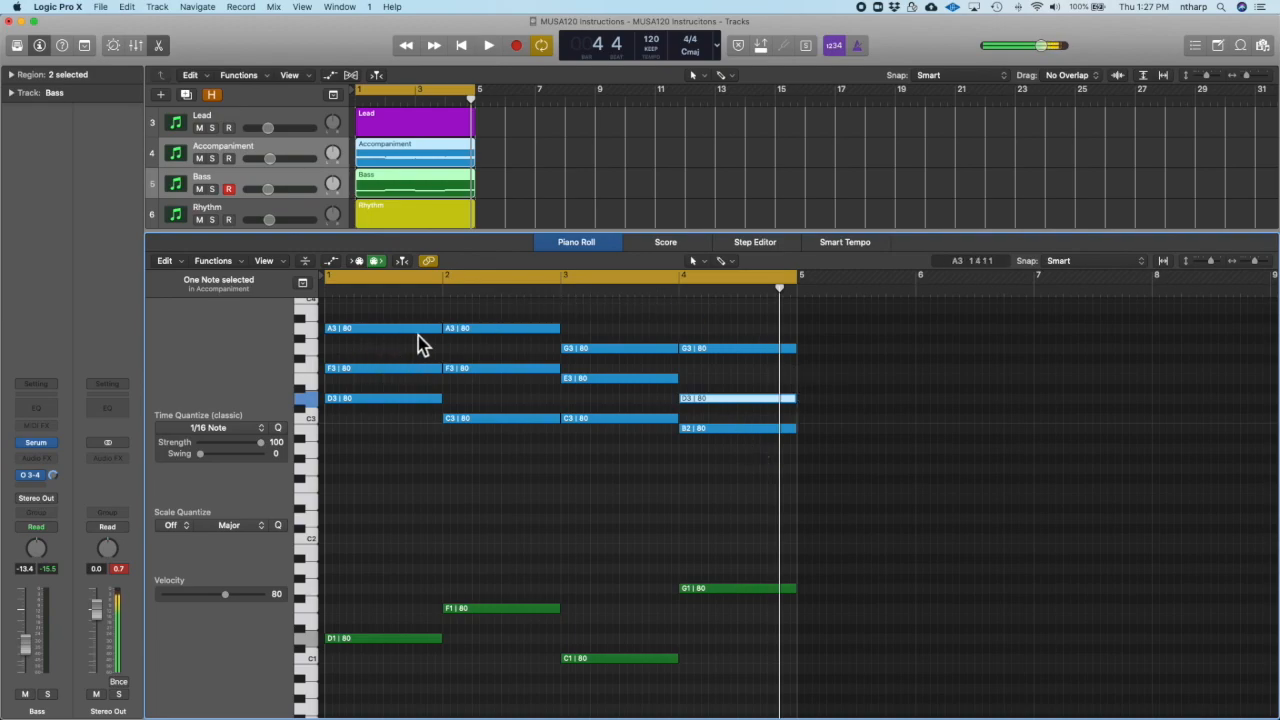
Repeat the selected Accompaniment and Bass regions three times and extend the cycle range to bar 17
{"action": "scroll", "coordinate": [711, 474], "scroll_direction": "down", "scroll_amount": 1}
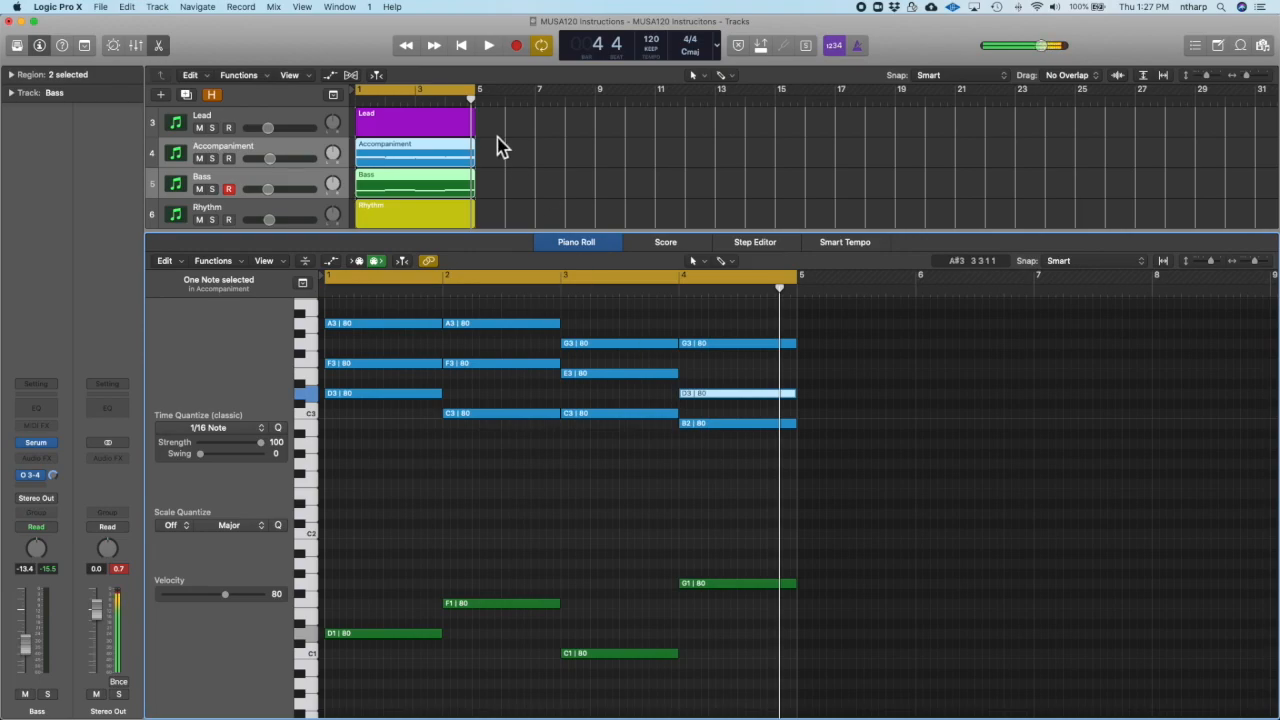
{"action": "left_click_drag", "start_coordinate": [501, 149], "coordinate": [469, 192]}
{"action": "key", "text": "super+r"}
{"action": "key", "text": "super+r"}
{"action": "key", "text": "super+r"}
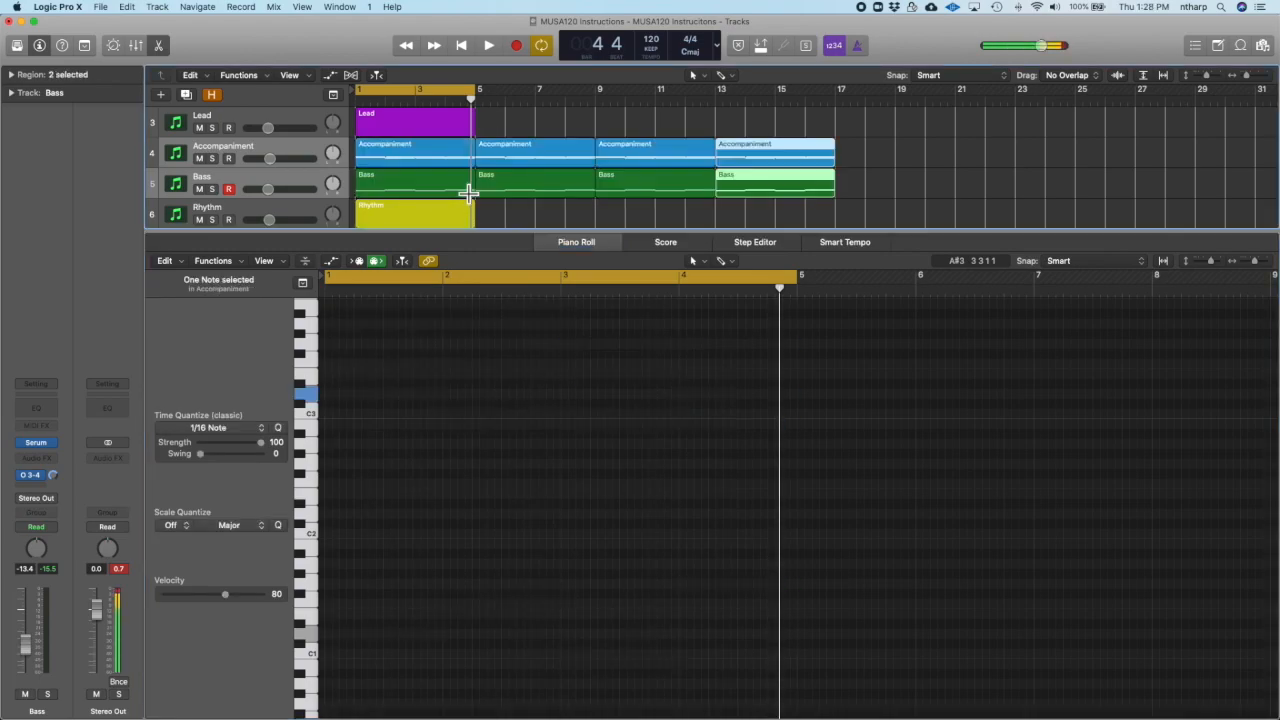
{"action": "left_click_drag", "start_coordinate": [480, 97], "coordinate": [842, 97]}
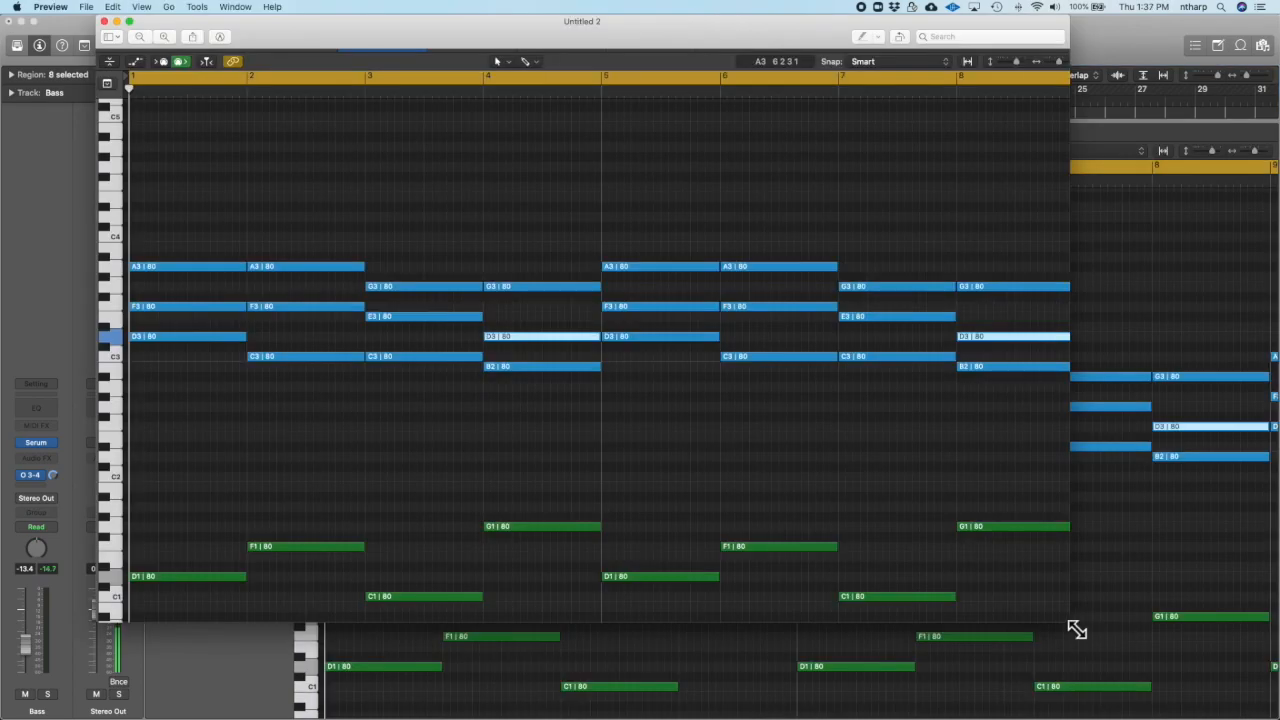
Enlarge the piano roll screenshot's window in Preview and show the markup tools
{"action": "left_click_drag", "start_coordinate": [1076, 629], "coordinate": [1170, 714]}
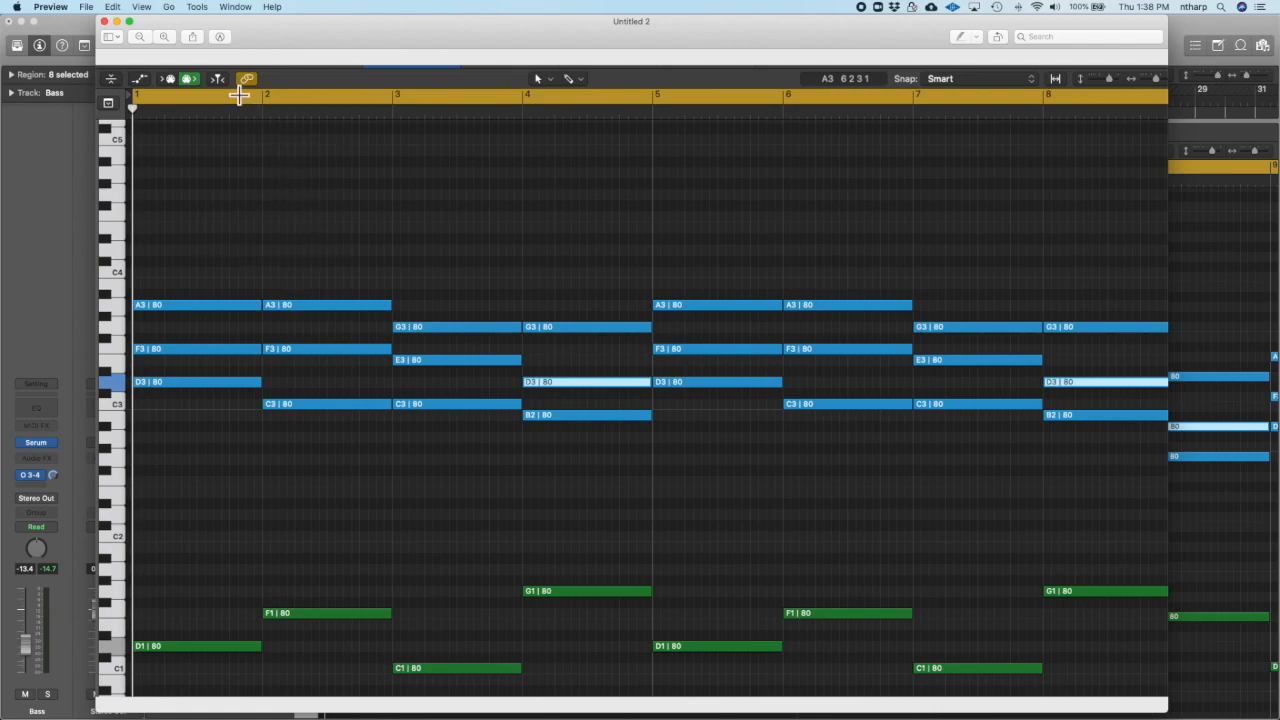
{"action": "left_click", "coordinate": [219, 36]}
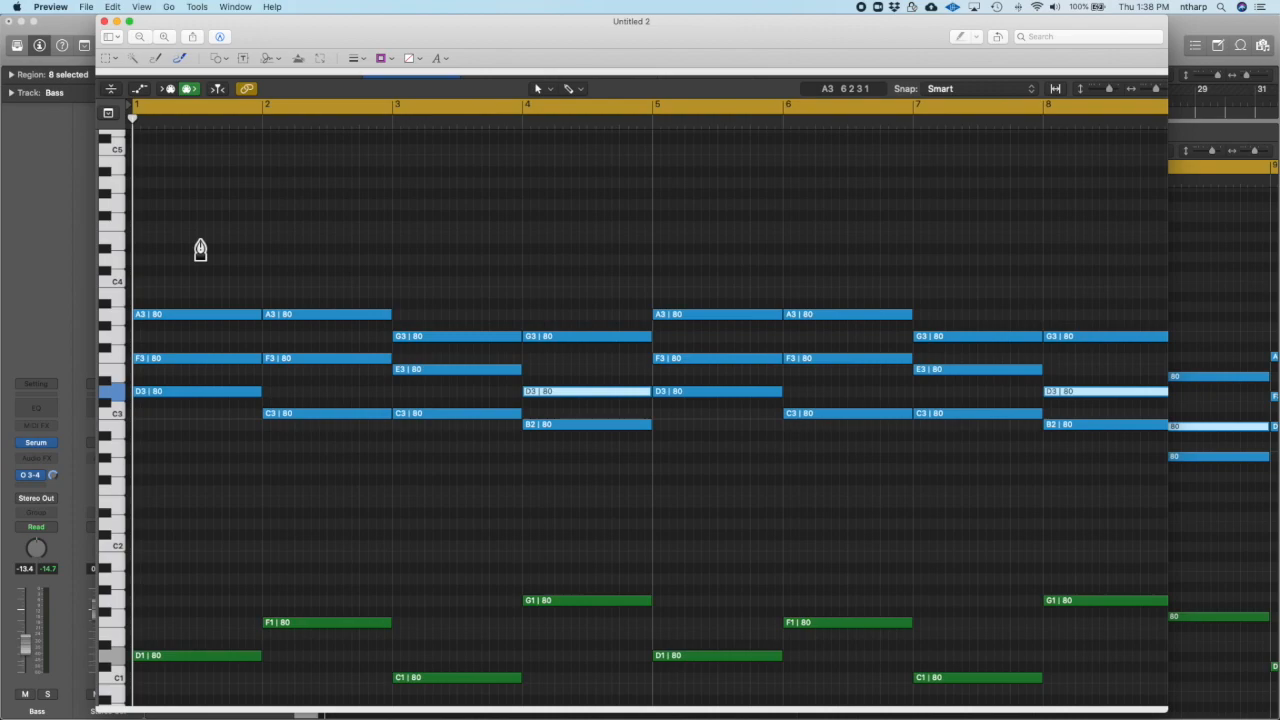
Try out freehand melody contours above bars 1 and 2, including bowl, rising and falling shapes, clearing each one
{"action": "left_click_drag", "start_coordinate": [149, 230], "coordinate": [364, 237]}
{"action": "left_click_drag", "start_coordinate": [157, 184], "coordinate": [346, 274]}
{"action": "left_click_drag", "start_coordinate": [165, 257], "coordinate": [355, 185]}
{"action": "mouse_move", "coordinate": [161, 250]}
{"action": "left_mouse_down"}
{"action": "mouse_move", "coordinate": [255, 179]}
{"action": "mouse_move", "coordinate": [348, 256]}
{"action": "left_mouse_up"}
{"action": "mouse_move", "coordinate": [172, 214]}
{"action": "left_mouse_down"}
{"action": "mouse_move", "coordinate": [200, 252]}
{"action": "mouse_move", "coordinate": [362, 238]}
{"action": "mouse_move", "coordinate": [368, 214]}
{"action": "left_mouse_up"}
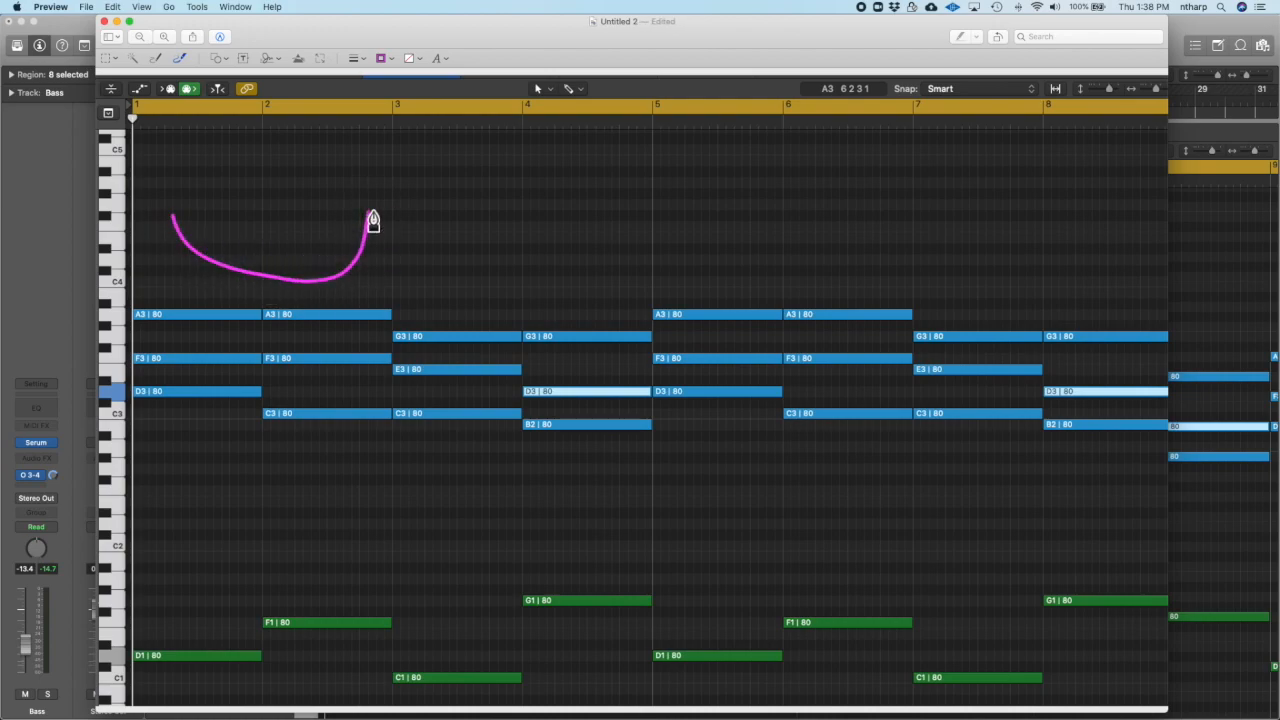
{"action": "key", "text": "super+z"}
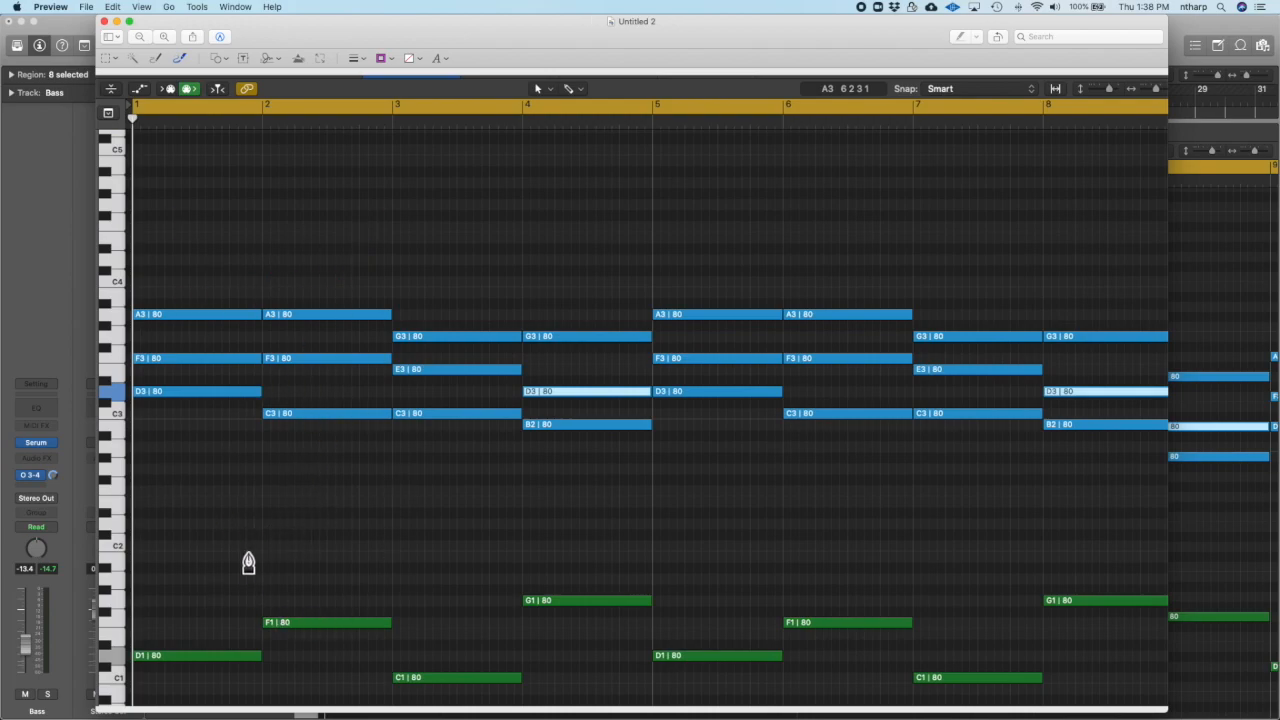
{"action": "left_click_drag", "start_coordinate": [178, 259], "coordinate": [353, 193]}
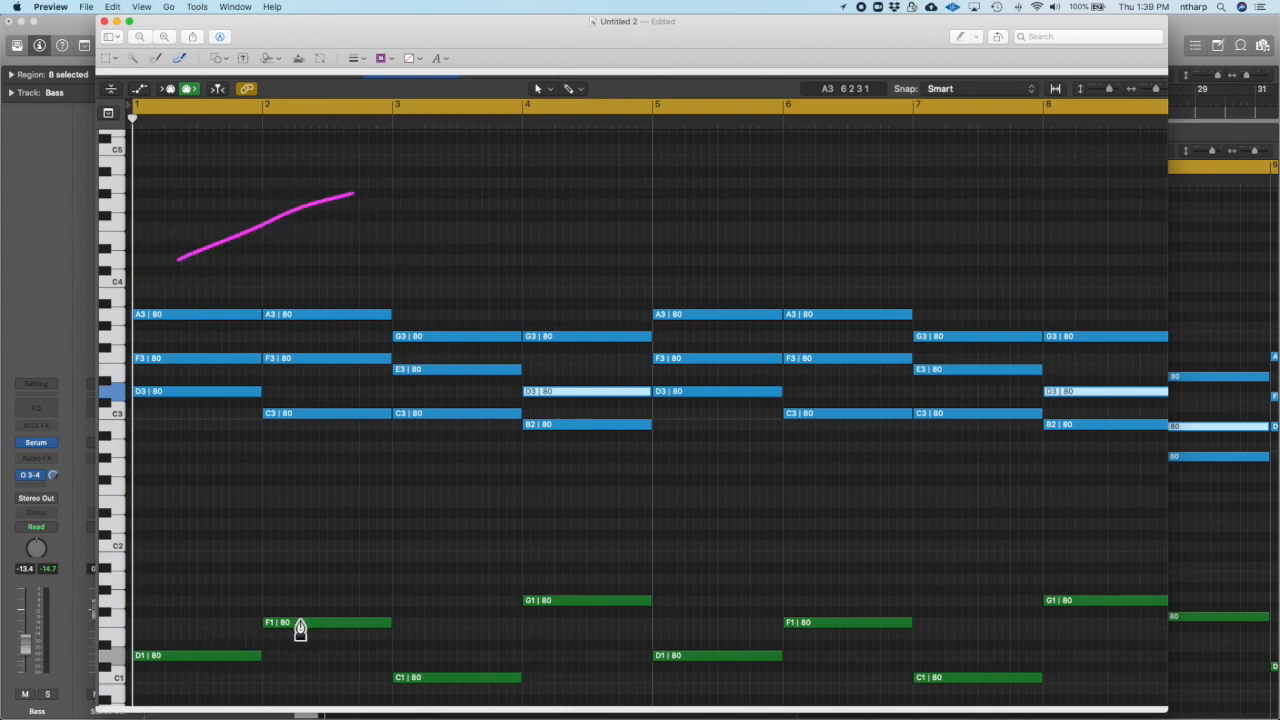
{"action": "key", "text": "super+z"}
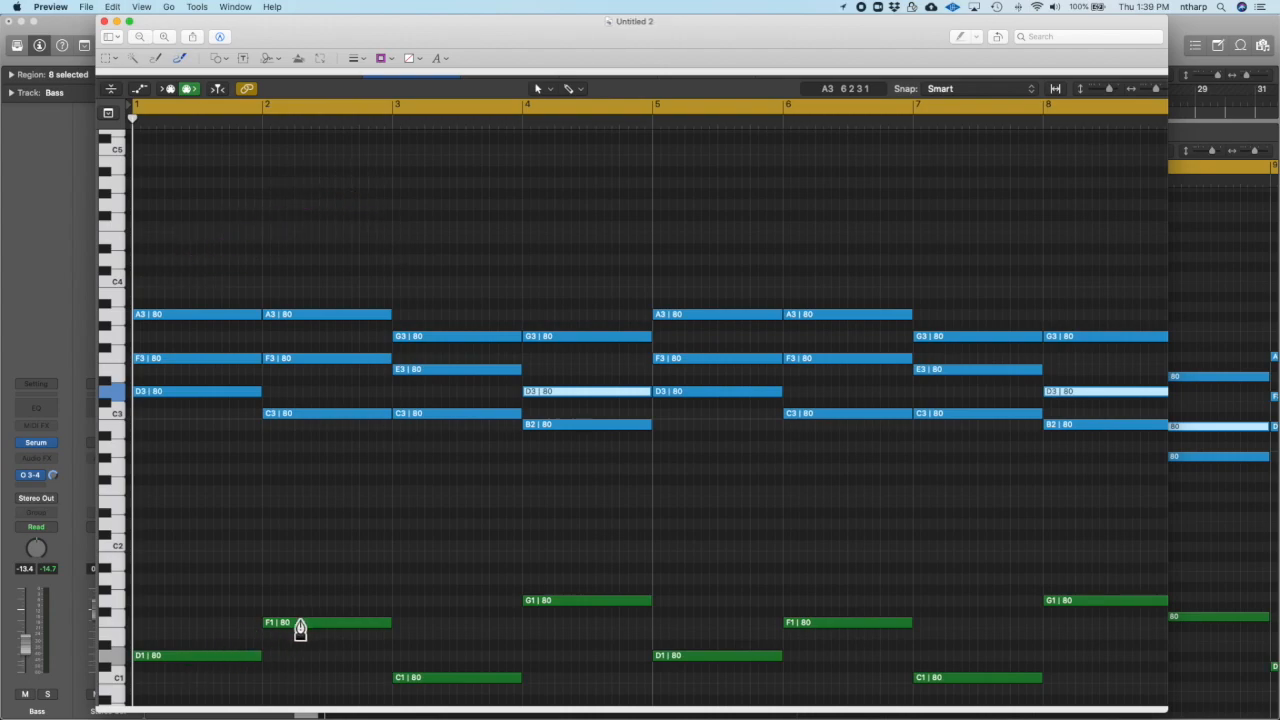
{"action": "left_click_drag", "start_coordinate": [205, 237], "coordinate": [325, 277]}
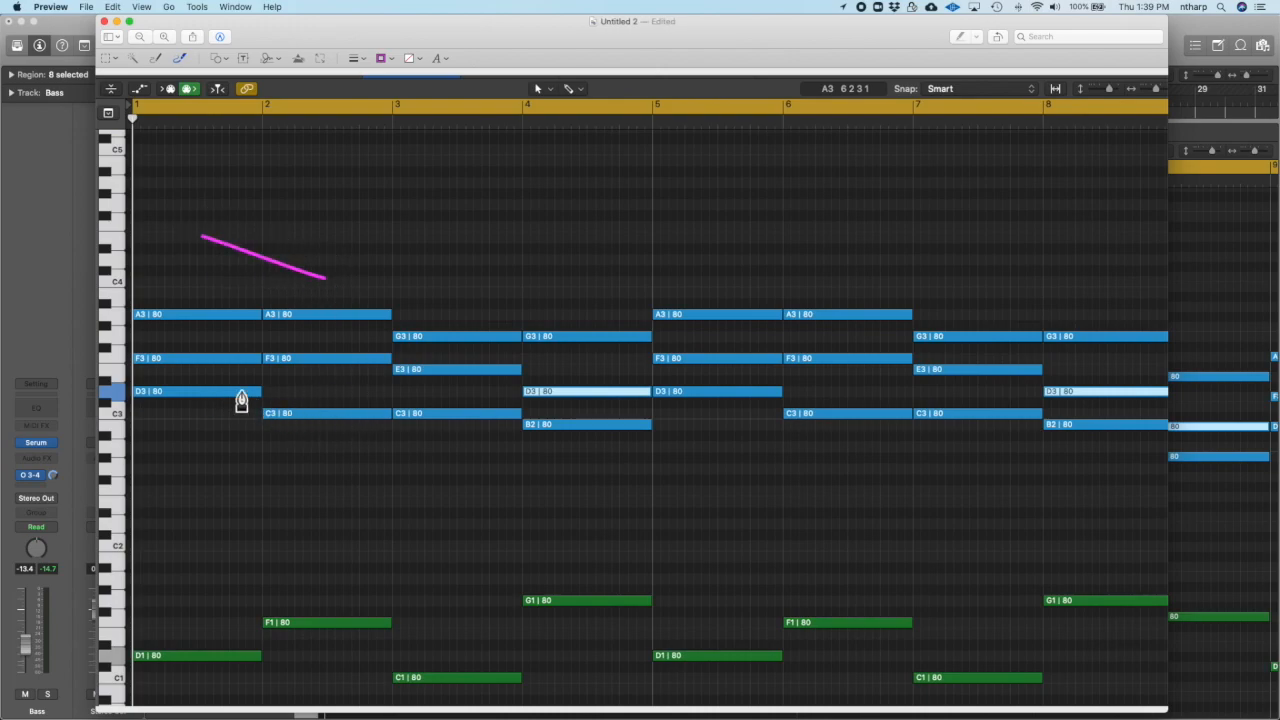
{"action": "key", "text": "super+z"}
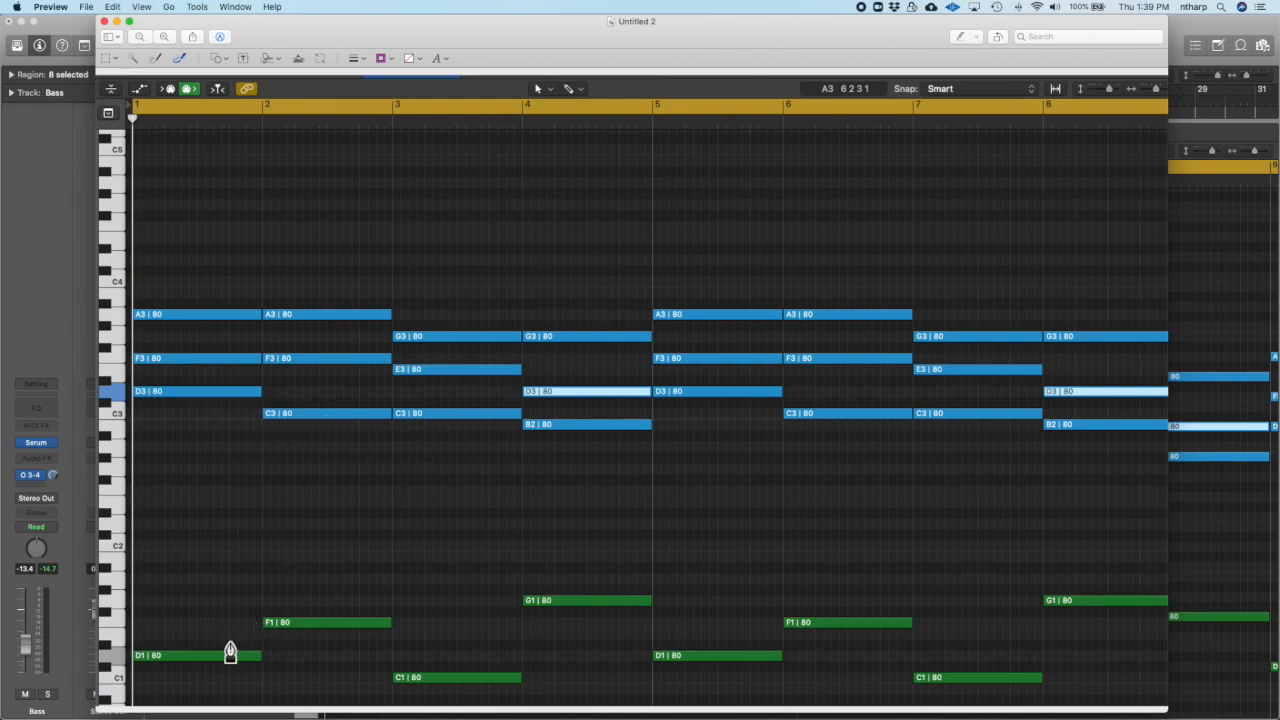
Draw an arch-shaped melody contour above bars 1 and 2 and dot three chord-tone keys on the piano keyboard above C4
{"action": "mouse_move", "coordinate": [202, 264]}
{"action": "left_mouse_down"}
{"action": "mouse_move", "coordinate": [231, 232]}
{"action": "mouse_move", "coordinate": [320, 208]}
{"action": "mouse_move", "coordinate": [356, 254]}
{"action": "left_mouse_up"}
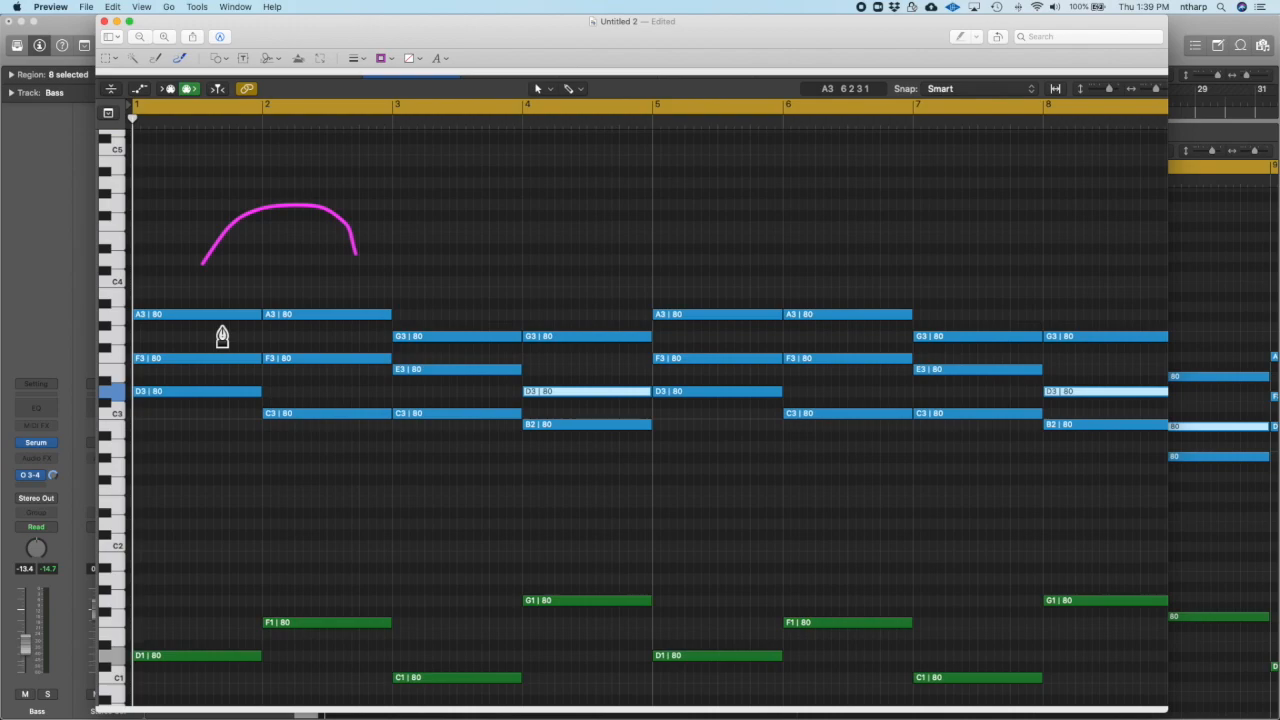
{"action": "left_click", "coordinate": [116, 258]}
{"action": "left_click", "coordinate": [116, 221]}
{"action": "left_click", "coordinate": [116, 181]}
Move the arch contour higher so it starts around the middle of bar 1
{"action": "left_click", "coordinate": [206, 256]}
{"action": "mouse_move", "coordinate": [279, 222]}
{"action": "left_mouse_down"}
{"action": "mouse_move", "coordinate": [250, 174]}
{"action": "mouse_move", "coordinate": [221, 180]}
{"action": "mouse_move", "coordinate": [338, 238]}
{"action": "left_mouse_up"}
{"action": "mouse_move", "coordinate": [235, 176]}
{"action": "left_mouse_down"}
{"action": "mouse_move", "coordinate": [337, 189]}
{"action": "mouse_move", "coordinate": [253, 179]}
{"action": "left_mouse_up"}
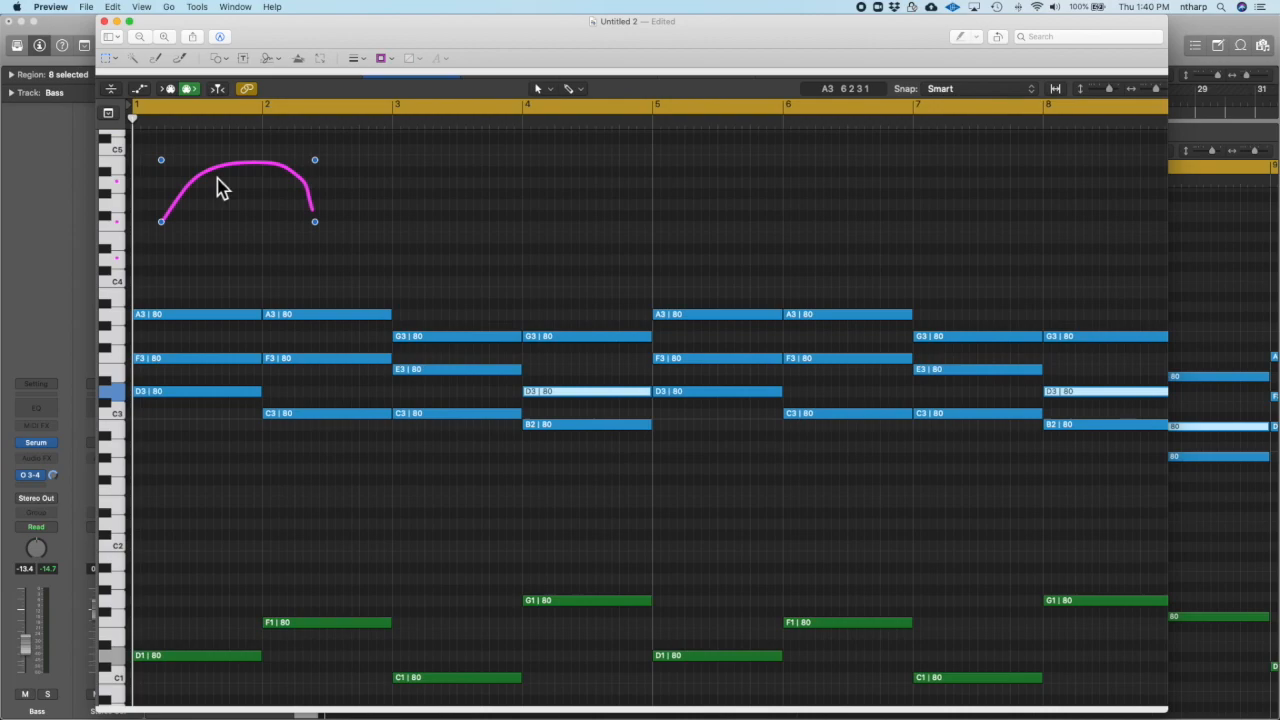
{"action": "left_click_drag", "start_coordinate": [226, 186], "coordinate": [263, 184]}
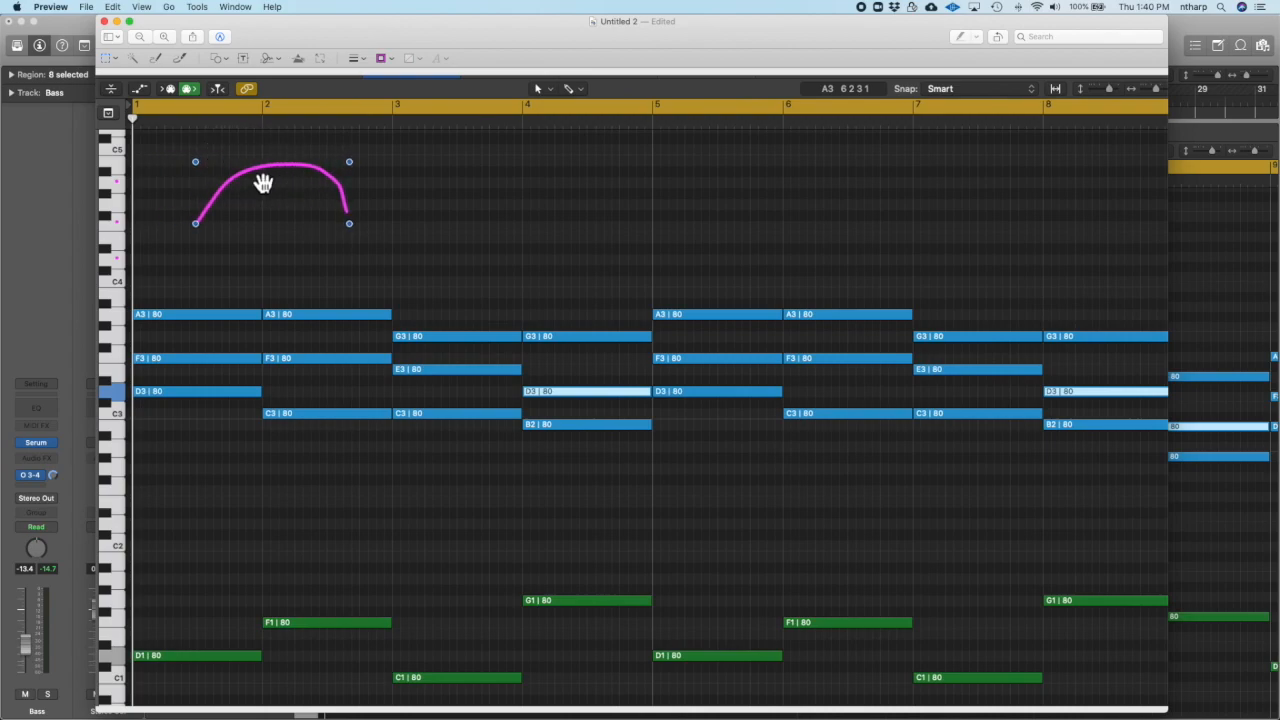
Move the lowest keyboard dot down to C4 and copy magenta note blocks along the arch contour
{"action": "left_click", "coordinate": [186, 256]}
{"action": "mouse_move", "coordinate": [129, 267]}
{"action": "left_mouse_down"}
{"action": "mouse_move", "coordinate": [123, 299]}
{"action": "mouse_move", "coordinate": [131, 292]}
{"action": "left_mouse_up"}
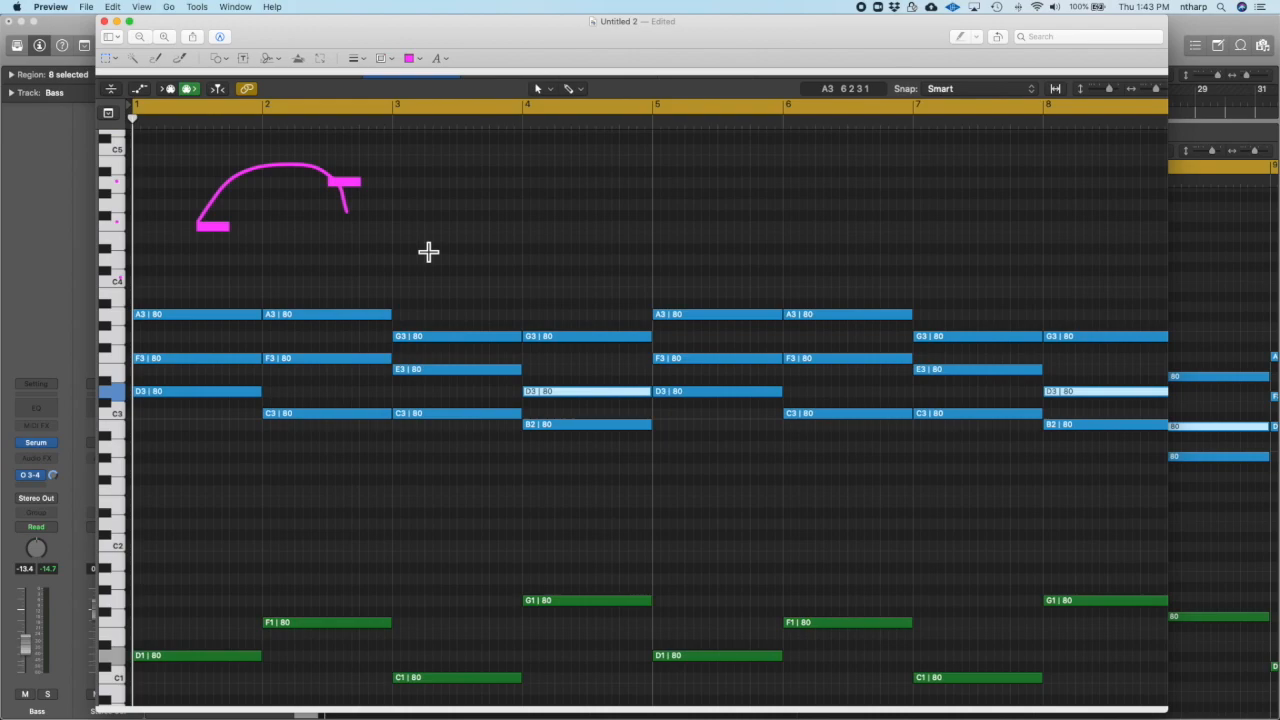
{"action": "left_click", "coordinate": [214, 227]}
{"action": "left_click_drag", "start_coordinate": [222, 236], "coordinate": [248, 198]}
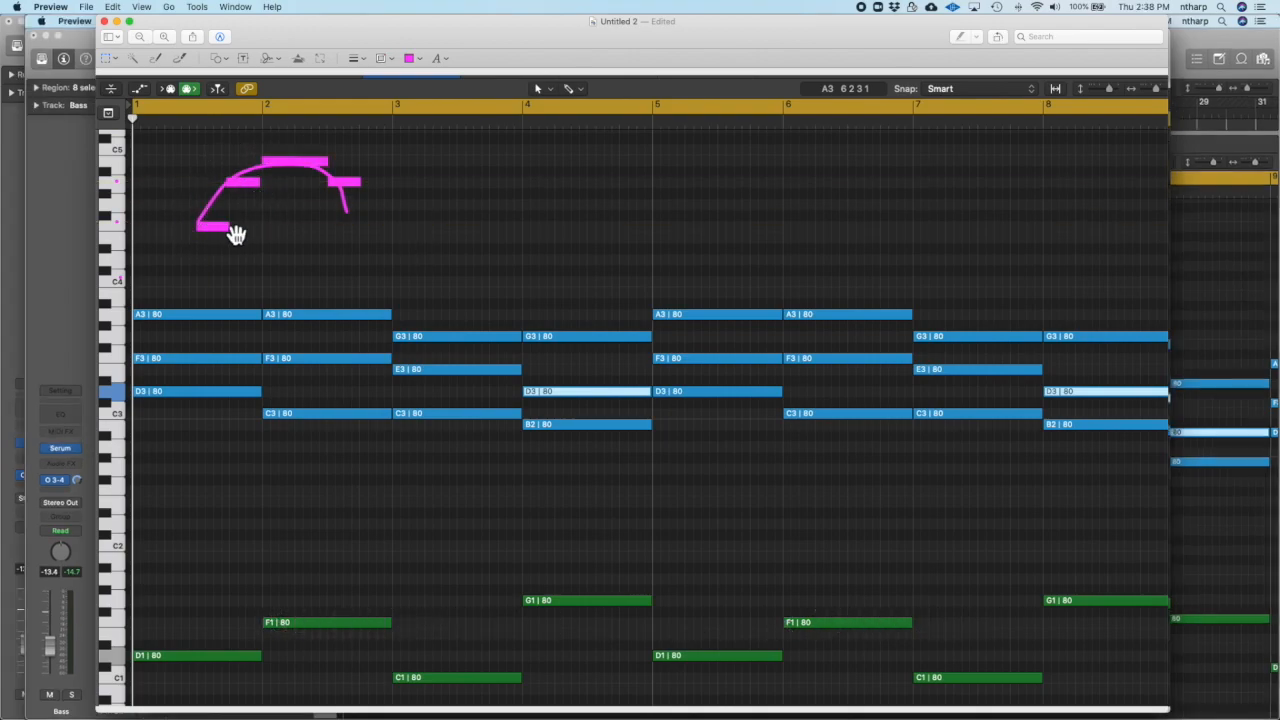
{"action": "left_click", "coordinate": [326, 163]}
{"action": "left_click", "coordinate": [303, 200]}
Switch to Logic Pro, show only the Lead region in the piano roll and add an F4 note at bar 1
{"action": "key", "text": "super+Tab"}
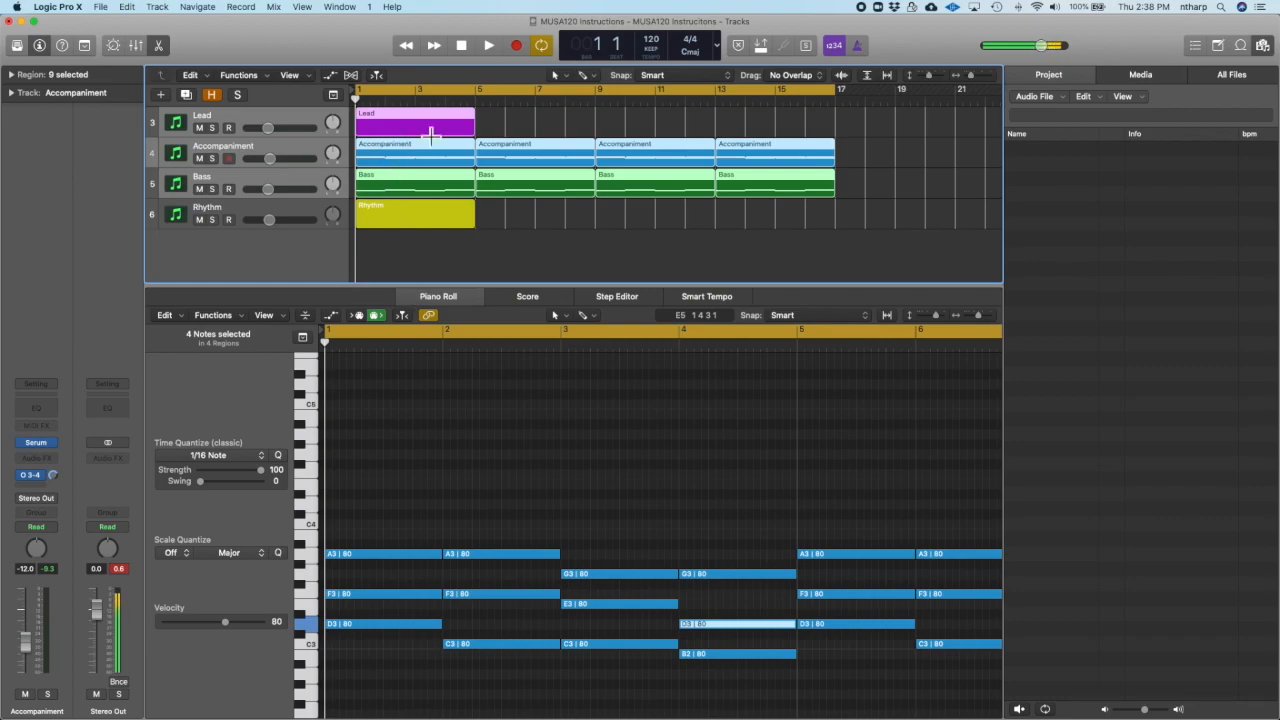
{"action": "left_click", "coordinate": [510, 130]}
{"action": "left_click", "coordinate": [411, 131]}
{"action": "left_click", "coordinate": [357, 497]}
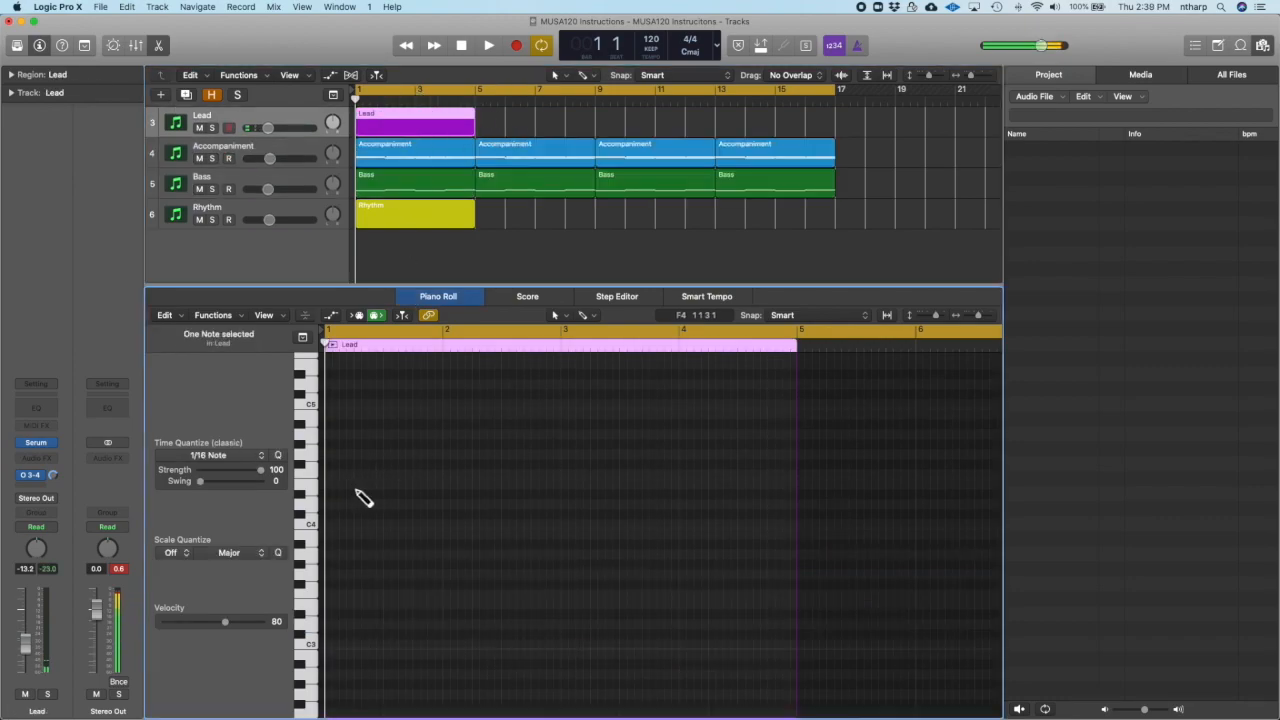
{"action": "left_click", "coordinate": [340, 474], "text": "super"}
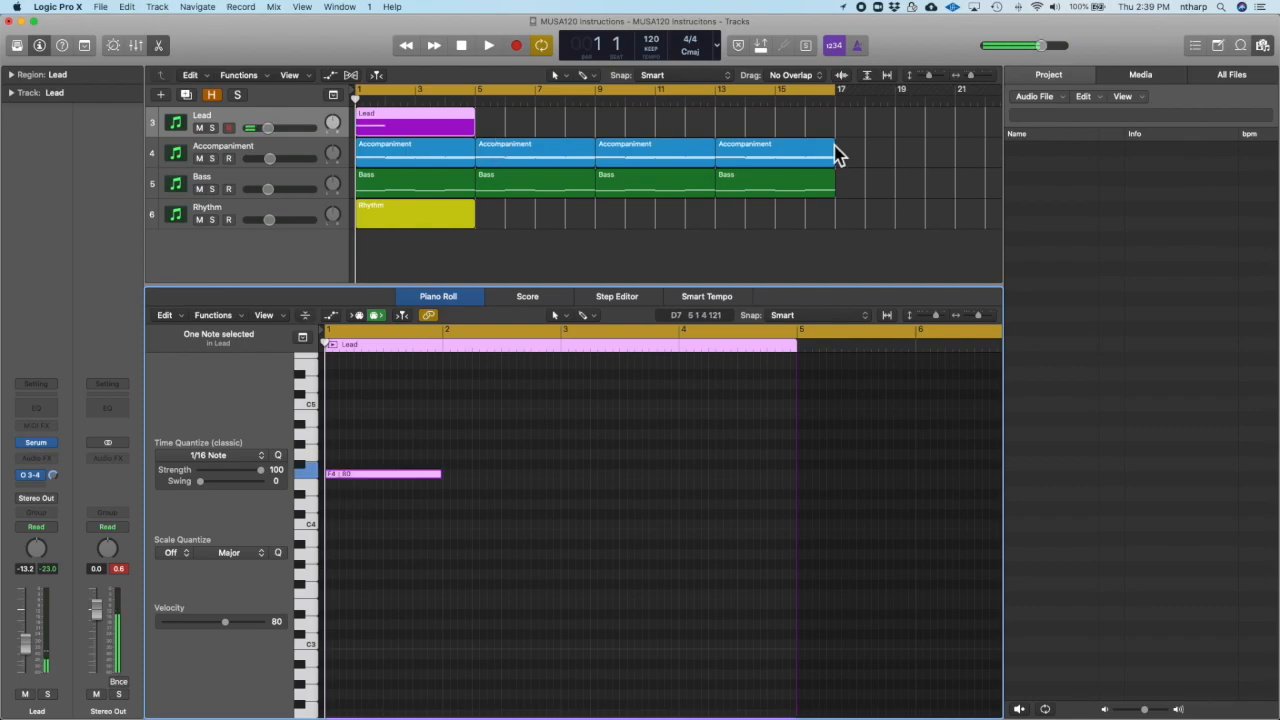
With the Accompaniment and Bass also displayed, write five arch-shaped quarter notes in Lead from beat 3 of bar 1 and play them back
{"action": "left_click_drag", "start_coordinate": [865, 193], "coordinate": [420, 134]}
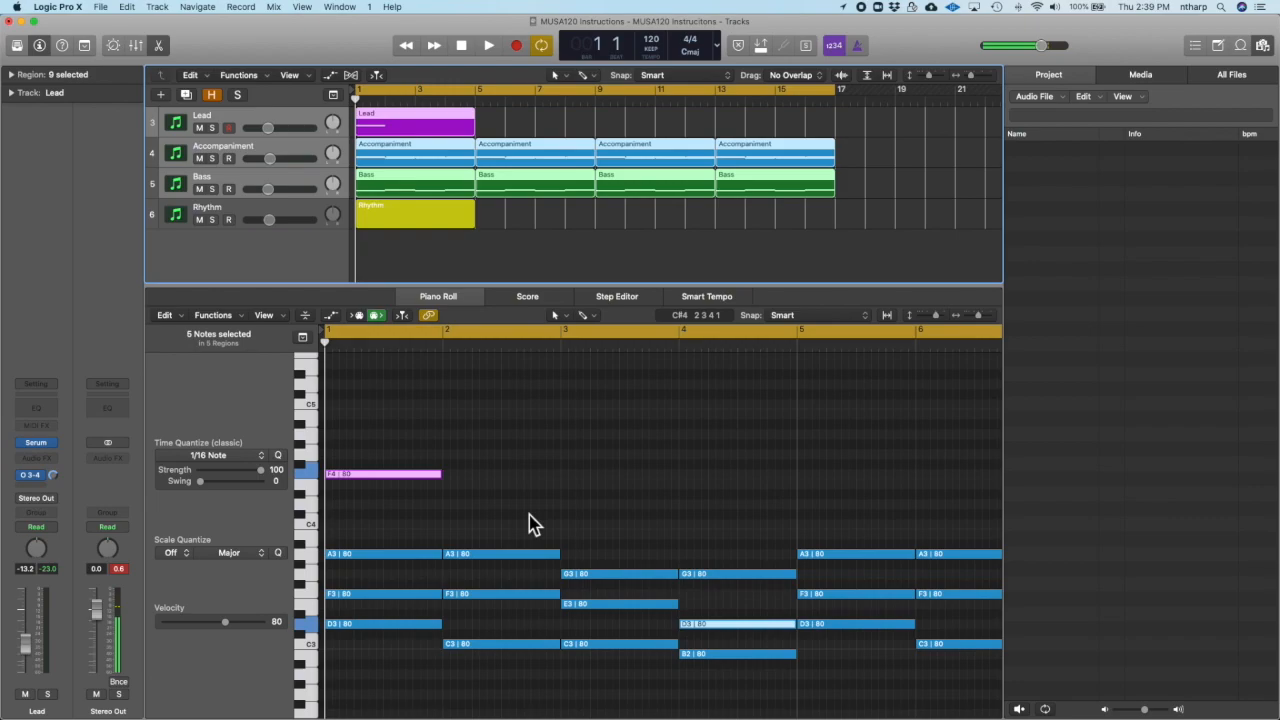
{"action": "left_click_drag", "start_coordinate": [450, 484], "coordinate": [363, 489]}
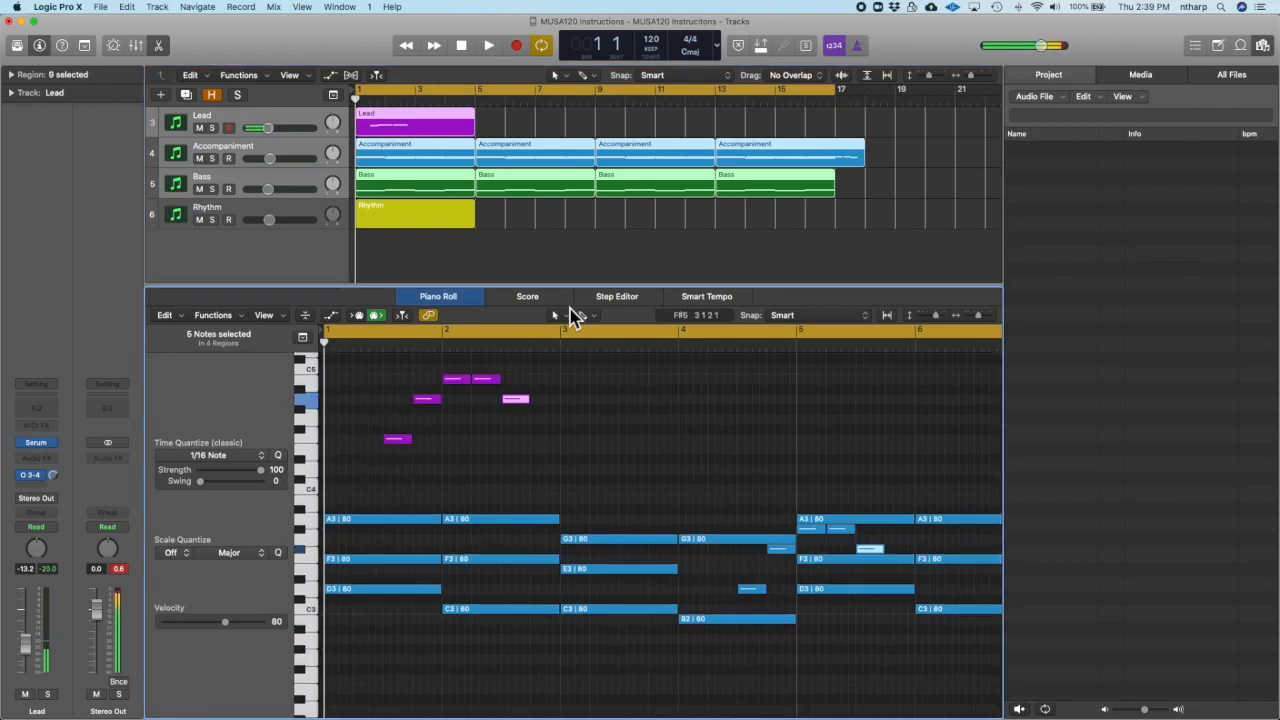
{"action": "left_click_drag", "start_coordinate": [560, 296], "coordinate": [527, 225]}
{"action": "key", "text": "space"}
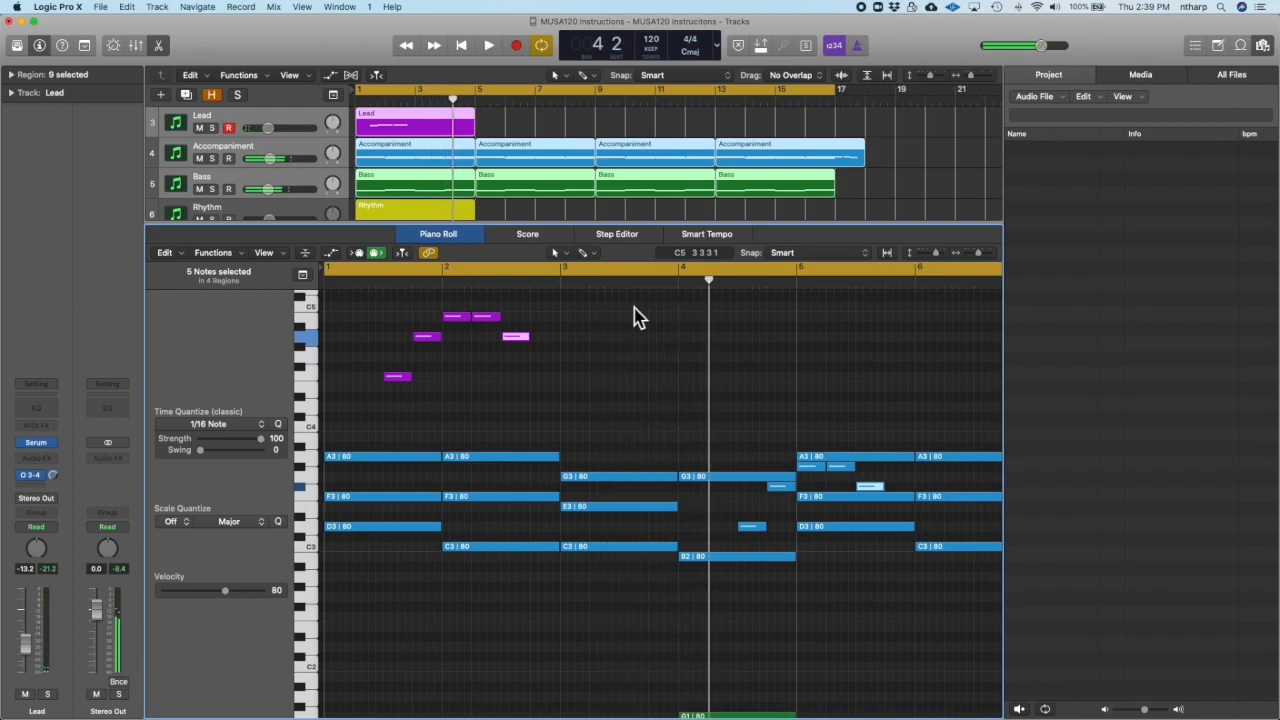
{"action": "key", "text": "space"}
Open the Lead track's Serum synth and loop playback over bars 1 to 5
{"action": "left_click", "coordinate": [527, 128]}
{"action": "left_click", "coordinate": [305, 120]}
{"action": "left_click", "coordinate": [40, 443]}
{"action": "left_click_drag", "start_coordinate": [838, 92], "coordinate": [428, 127]}
{"action": "left_click_drag", "start_coordinate": [515, 211], "coordinate": [595, 207]}
{"action": "left_click_drag", "start_coordinate": [420, 94], "coordinate": [480, 100]}
{"action": "key", "text": "space"}
{"action": "key", "text": "space"}
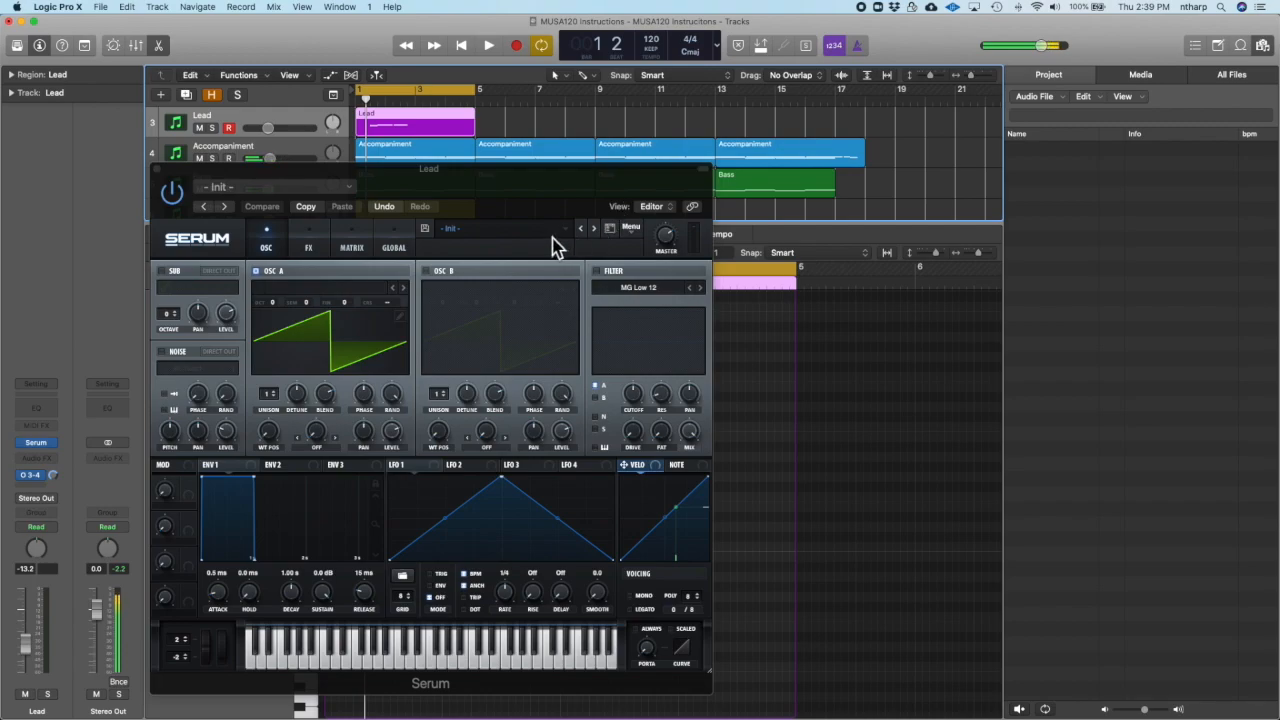
Audition Serum lead presets from AOKI_serum_LD_bounce16 onward, choose FM_serum_lead_new_zealand_08 and close the synth window
{"action": "left_click", "coordinate": [562, 230]}
{"action": "mouse_move", "coordinate": [600, 332]}
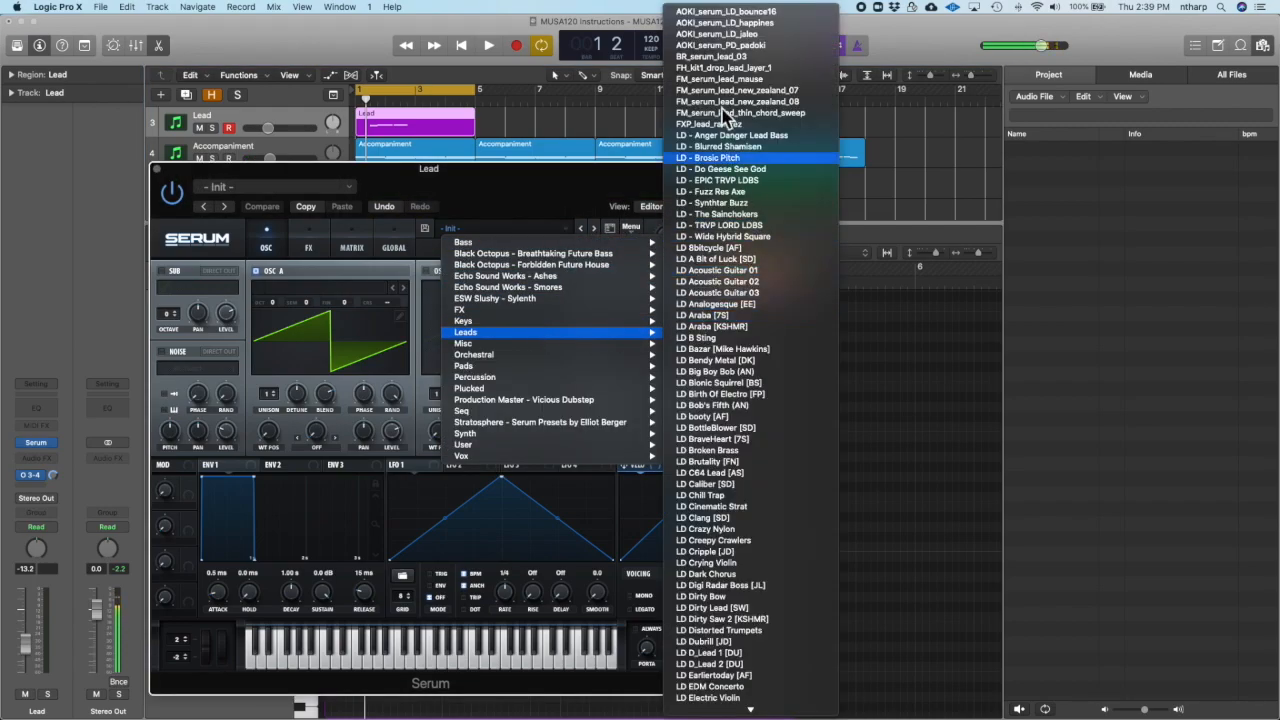
{"action": "left_click", "coordinate": [728, 11]}
{"action": "key", "text": "space"}
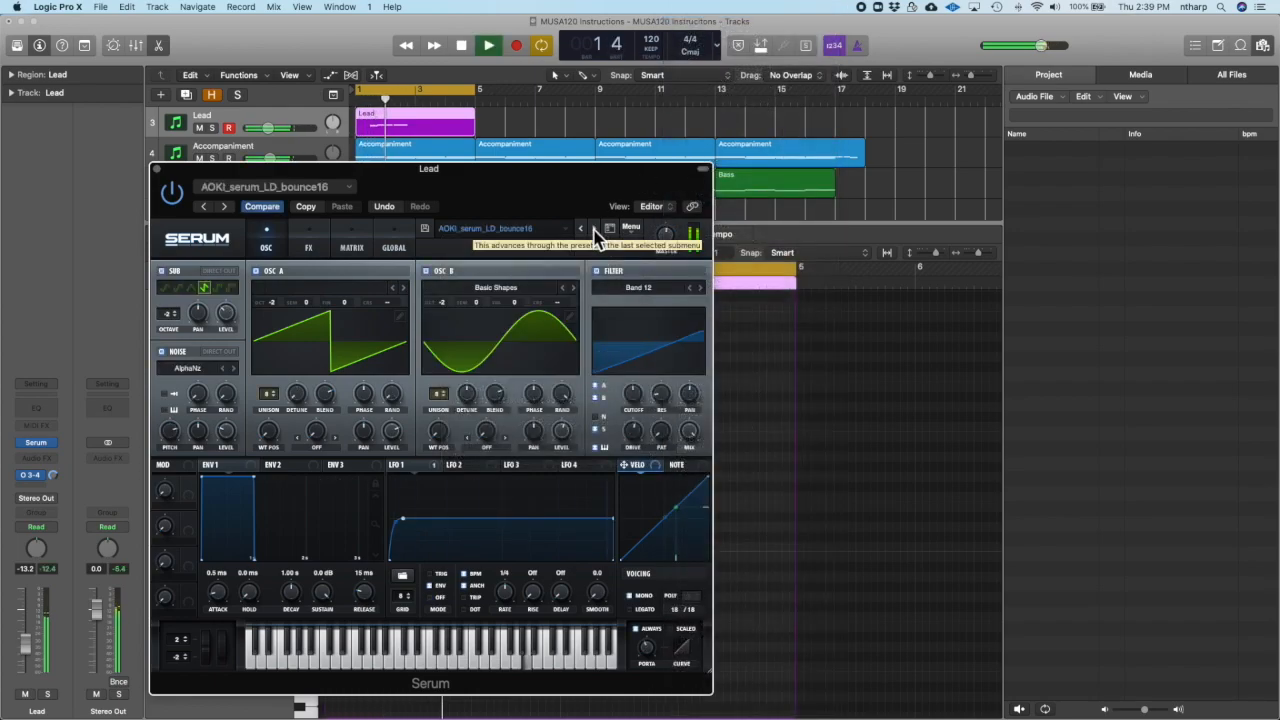
{"action": "left_click", "coordinate": [593, 230]}
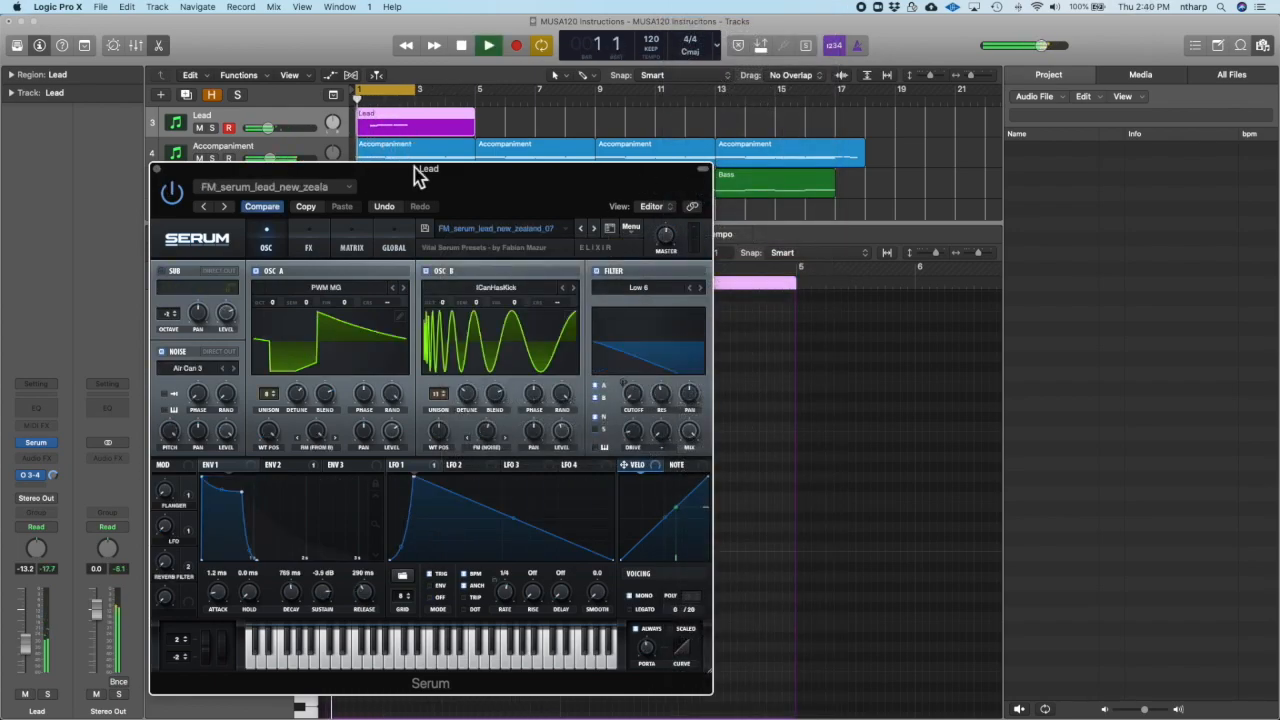
{"action": "left_click", "coordinate": [593, 229]}
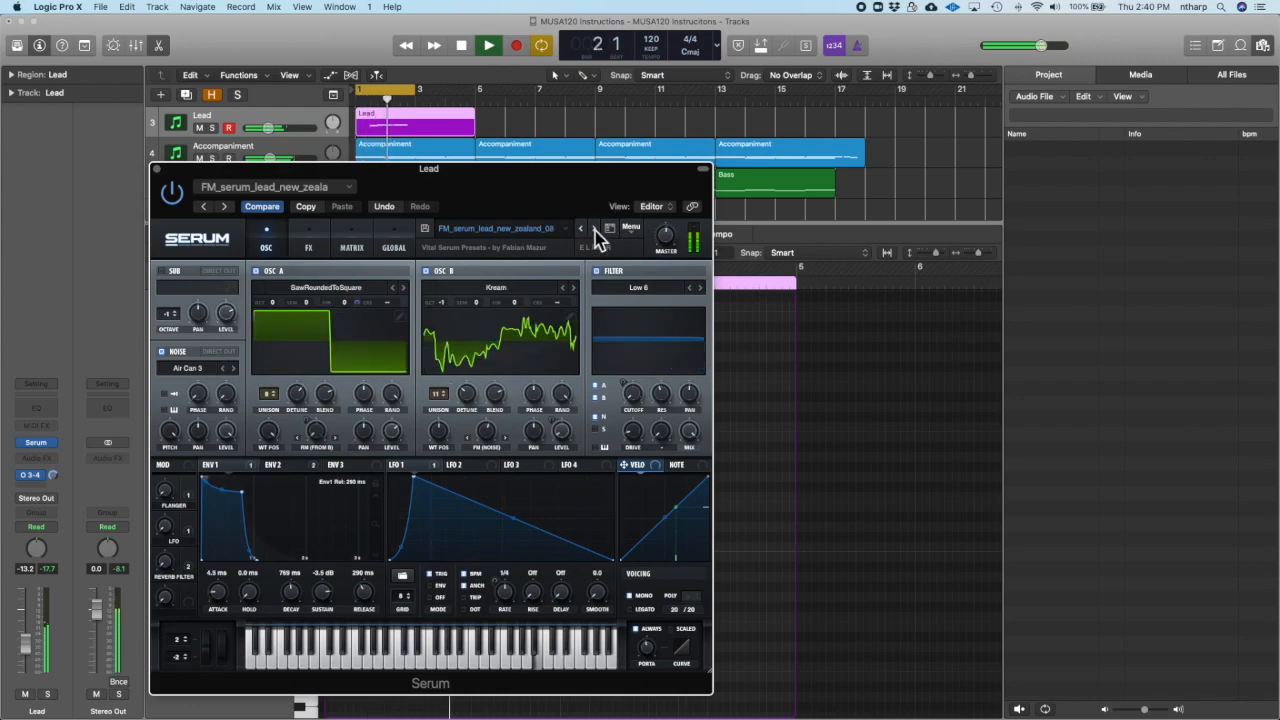
{"action": "left_click", "coordinate": [157, 170]}
Extend the cycle range to bar 5 and play the Lead phrase with the first Accompaniment and Bass regions displayed alongside it
{"action": "left_click_drag", "start_coordinate": [416, 90], "coordinate": [488, 94]}
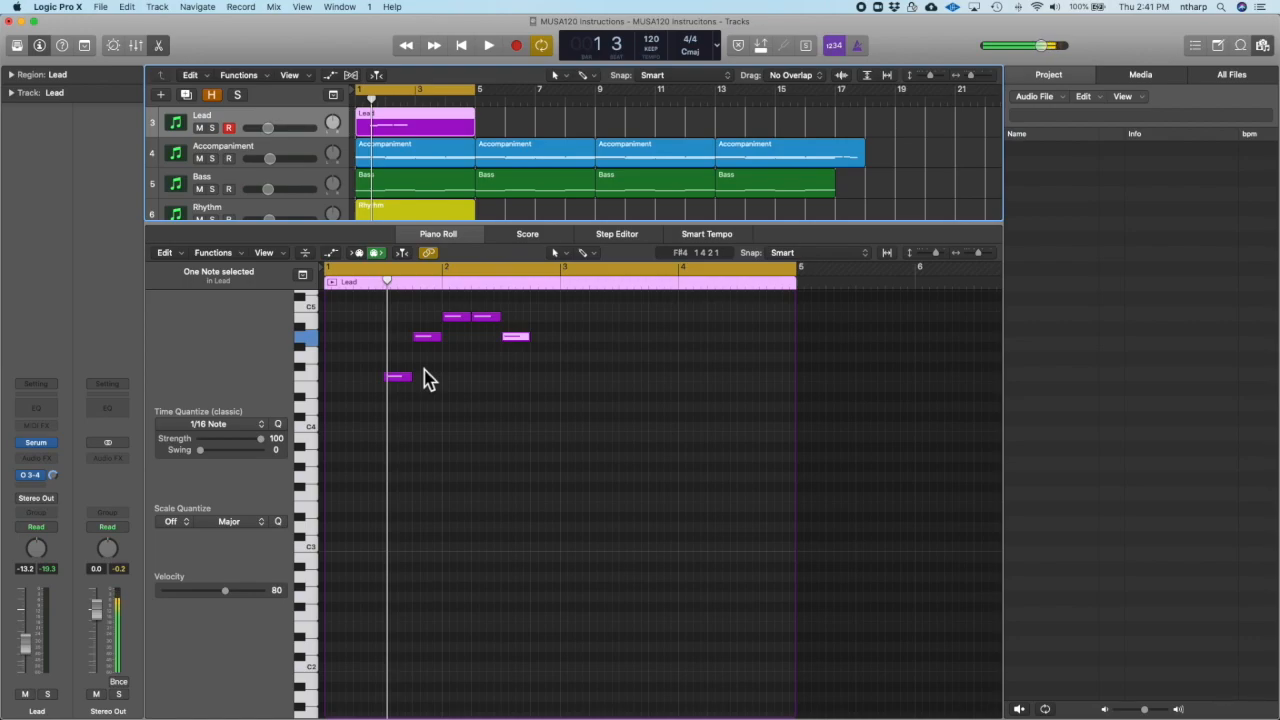
{"action": "key", "text": "space"}
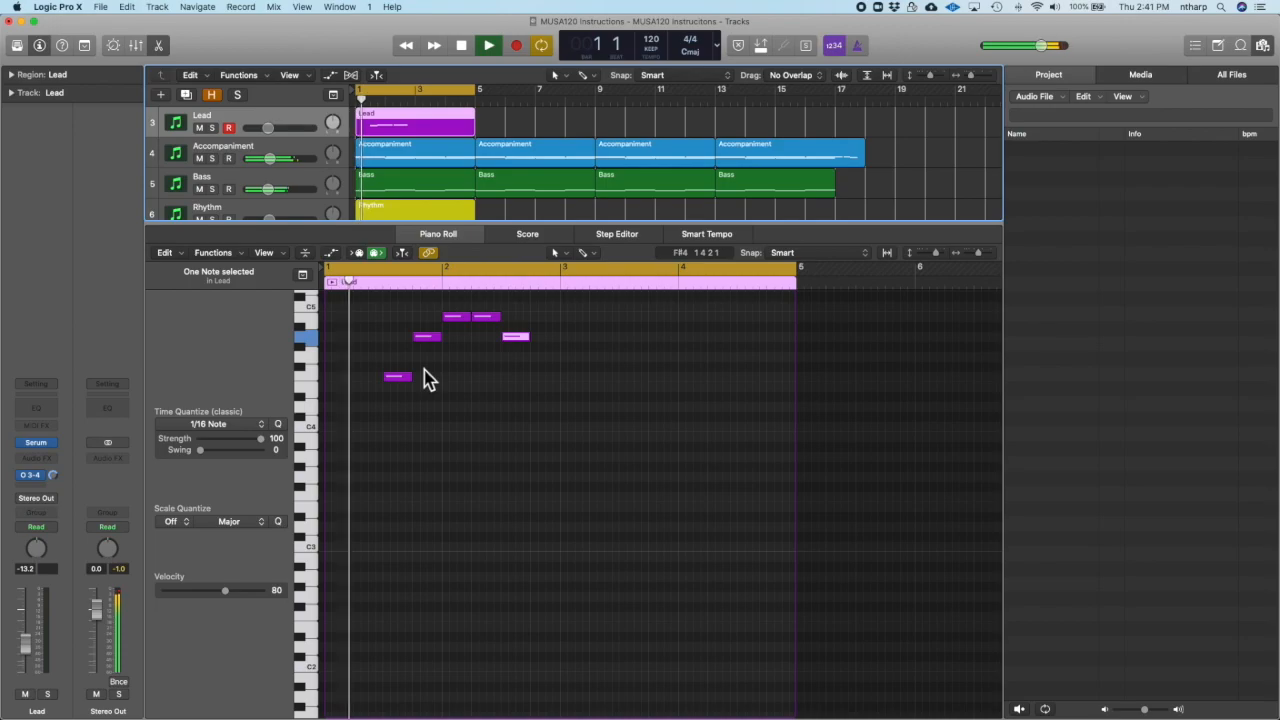
{"action": "left_click", "coordinate": [446, 161], "text": "shift"}
{"action": "left_click", "coordinate": [450, 191], "text": "shift"}
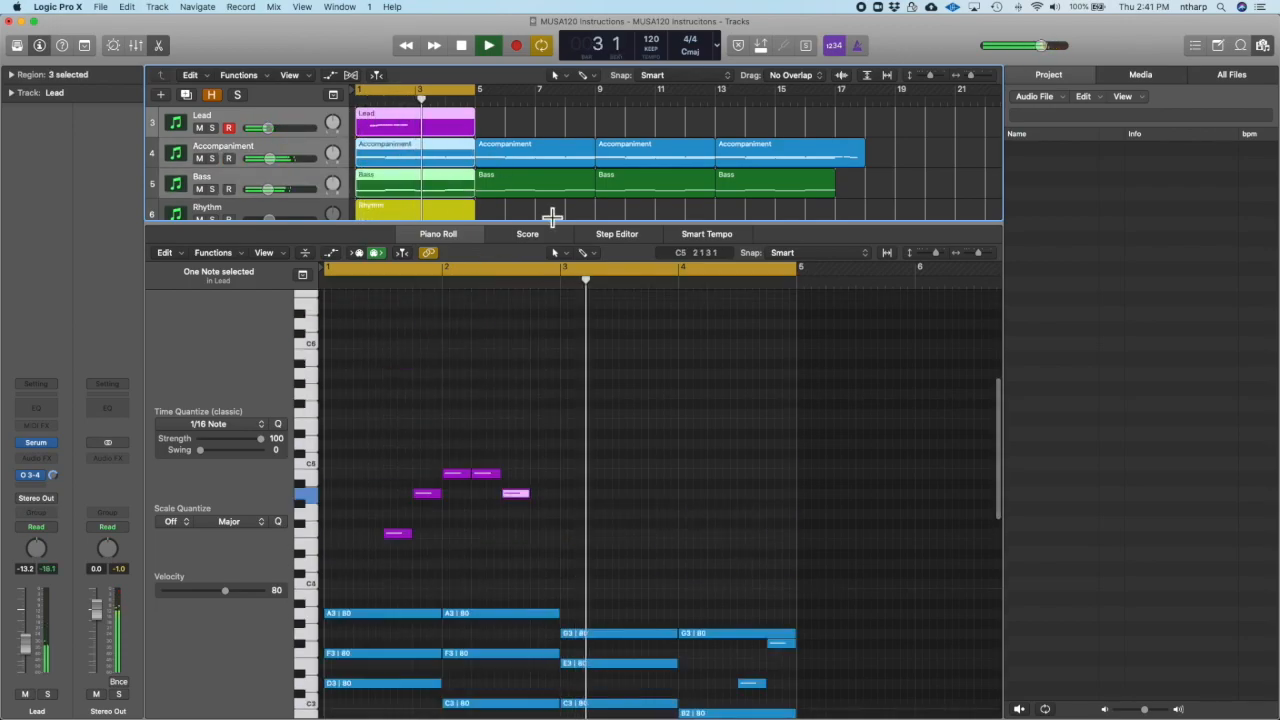
{"action": "scroll", "coordinate": [865, 345], "scroll_direction": "down", "scroll_amount": 1}
{"action": "key", "text": "space"}
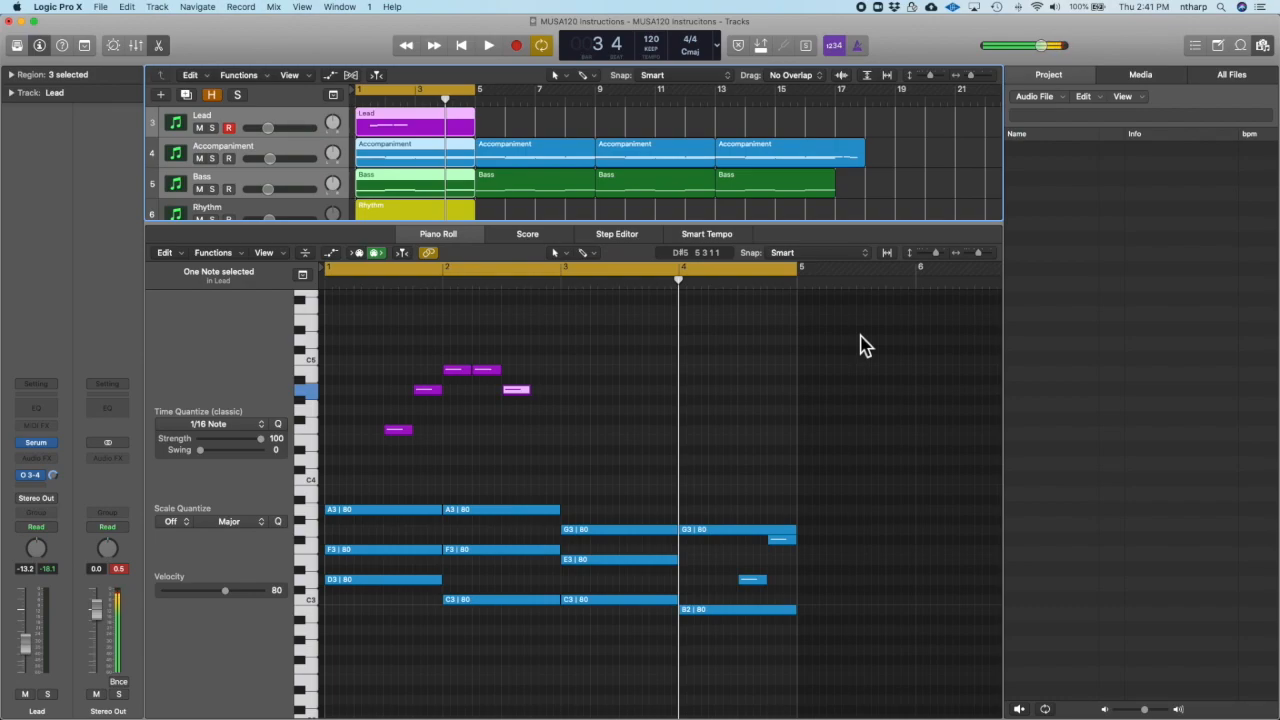
{"action": "scroll", "coordinate": [865, 345], "scroll_direction": "down", "scroll_amount": 1}
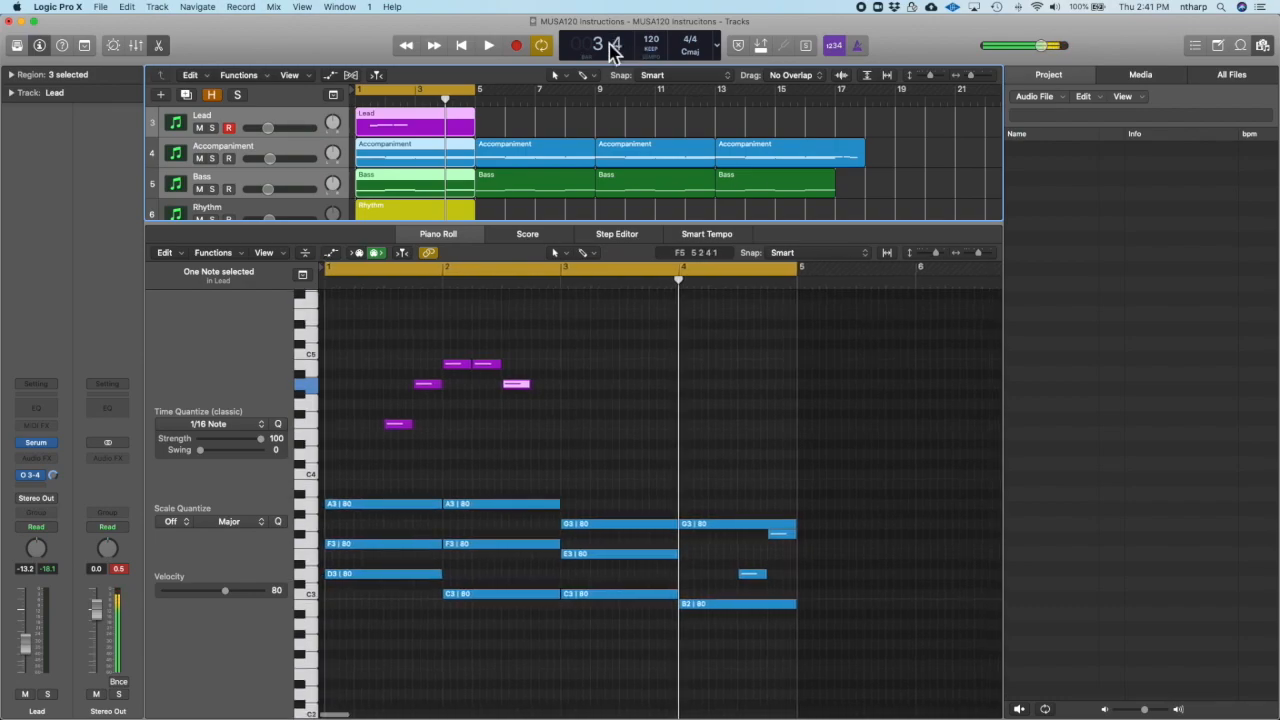
View the Melody Phrase Tree slide in Chrome, and copy the arch contour to bars 3 and 4 of the Preview screenshot
{"action": "key", "text": "super+Tab"}
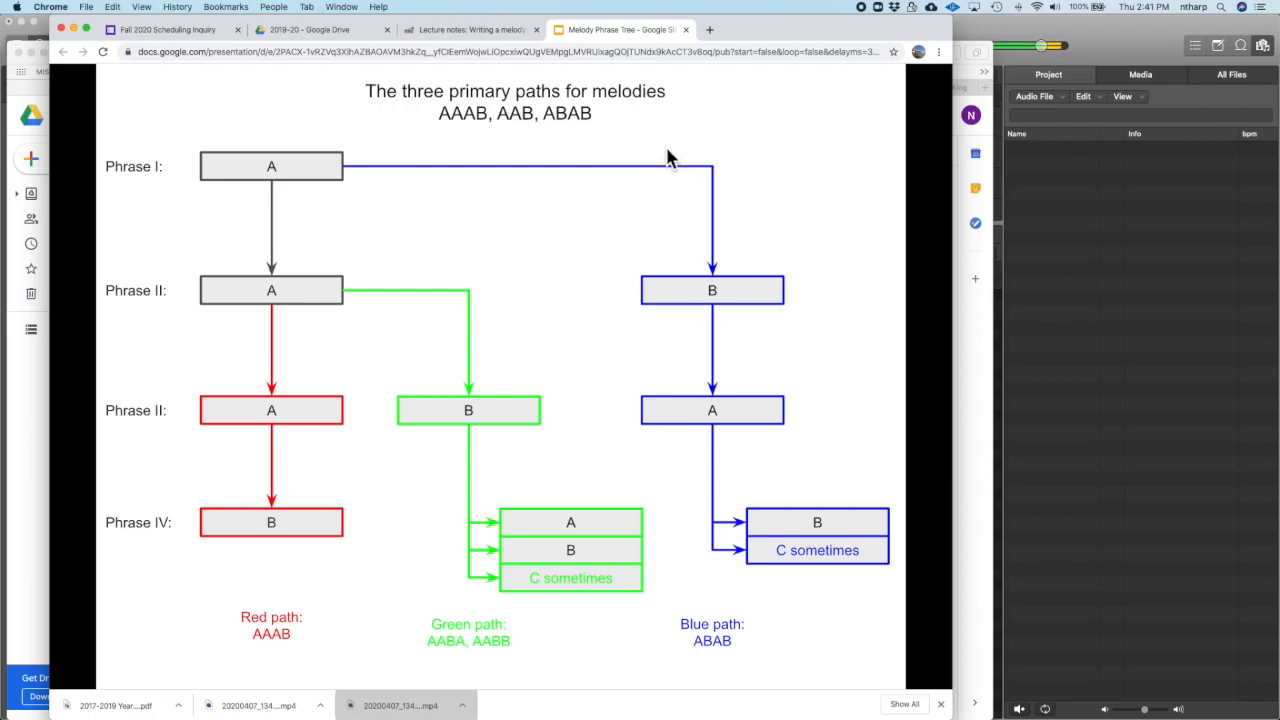
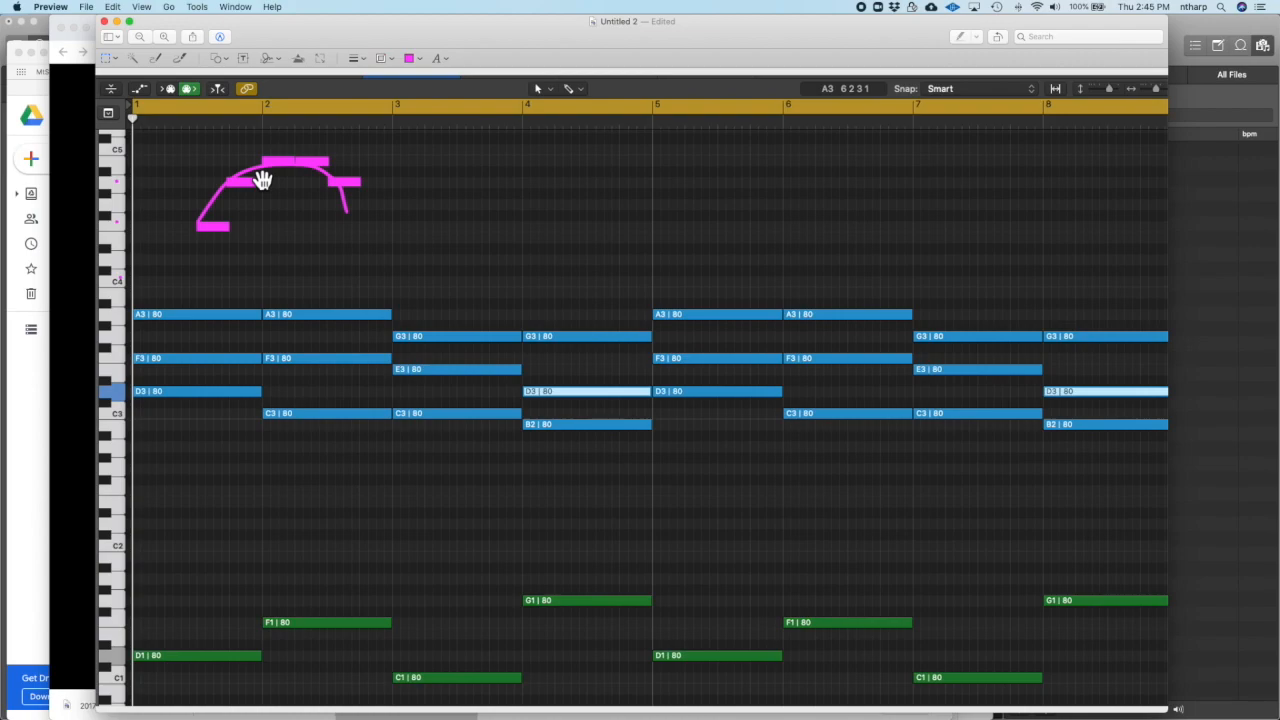
{"action": "left_click_drag", "start_coordinate": [262, 180], "coordinate": [509, 203]}
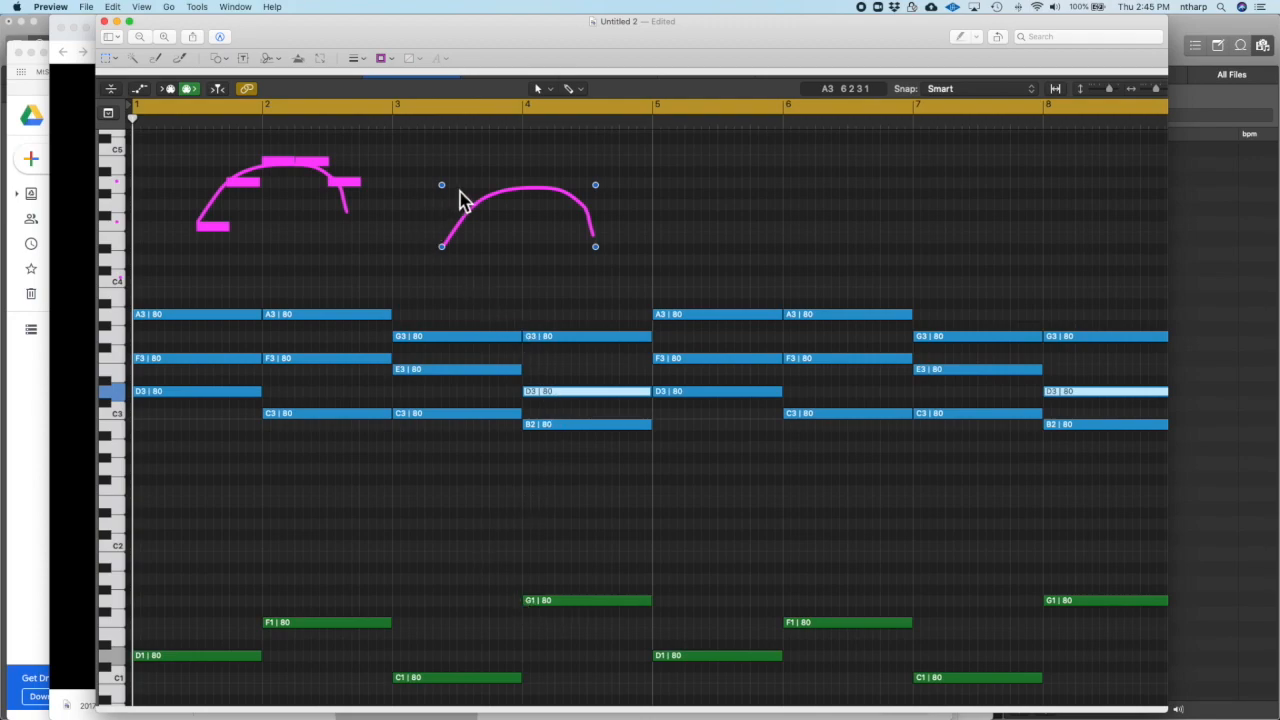
Reposition the arch contour over bars 3 and 4 of the Preview sketch and lay copied note blocks E4, G4, A4, A4, G4 along it
{"action": "key", "text": "super+z"}
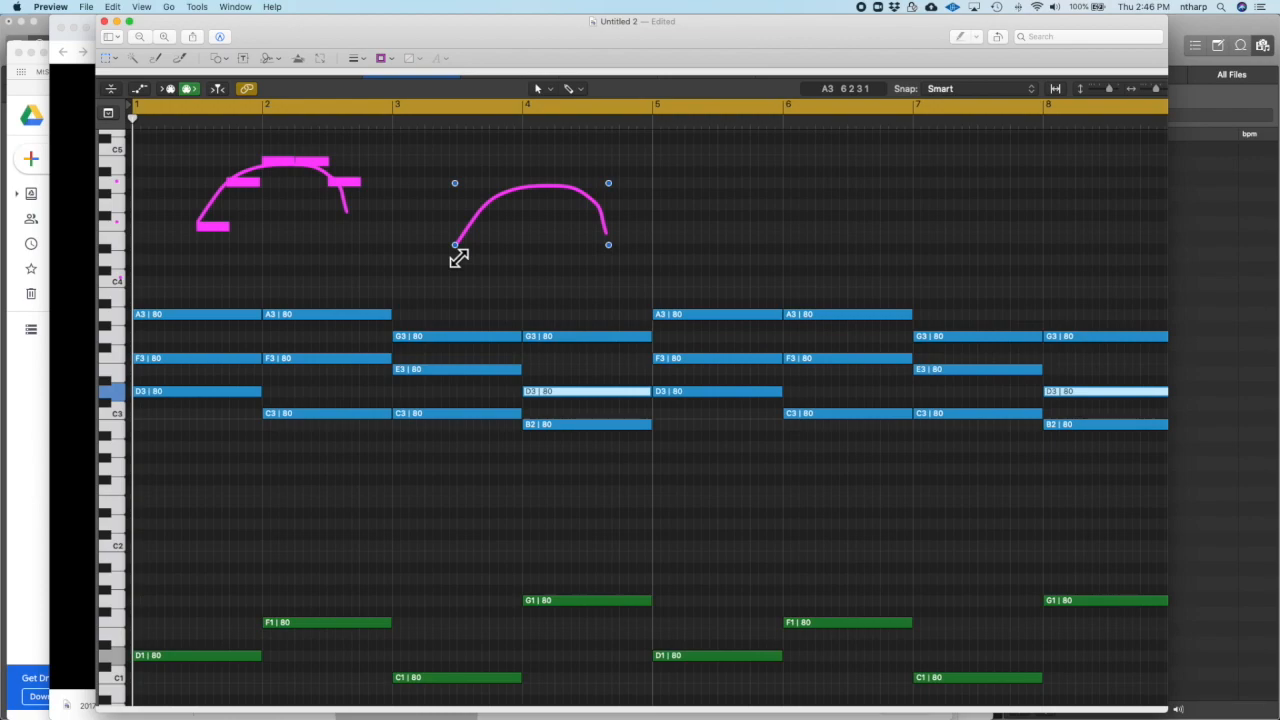
{"action": "left_click_drag", "start_coordinate": [120, 277], "coordinate": [118, 240]}
{"action": "left_click_drag", "start_coordinate": [224, 238], "coordinate": [487, 254]}
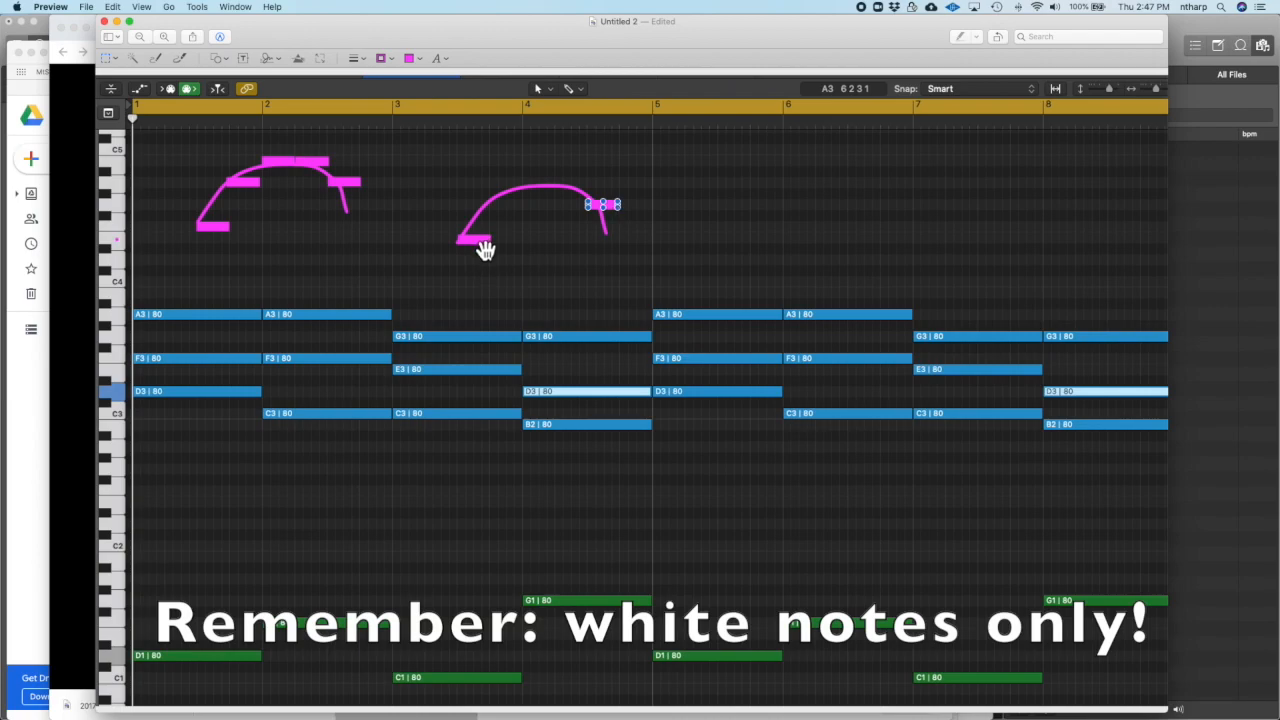
{"action": "left_click_drag", "start_coordinate": [475, 239], "coordinate": [540, 190]}
{"action": "left_click_drag", "start_coordinate": [617, 211], "coordinate": [586, 199]}
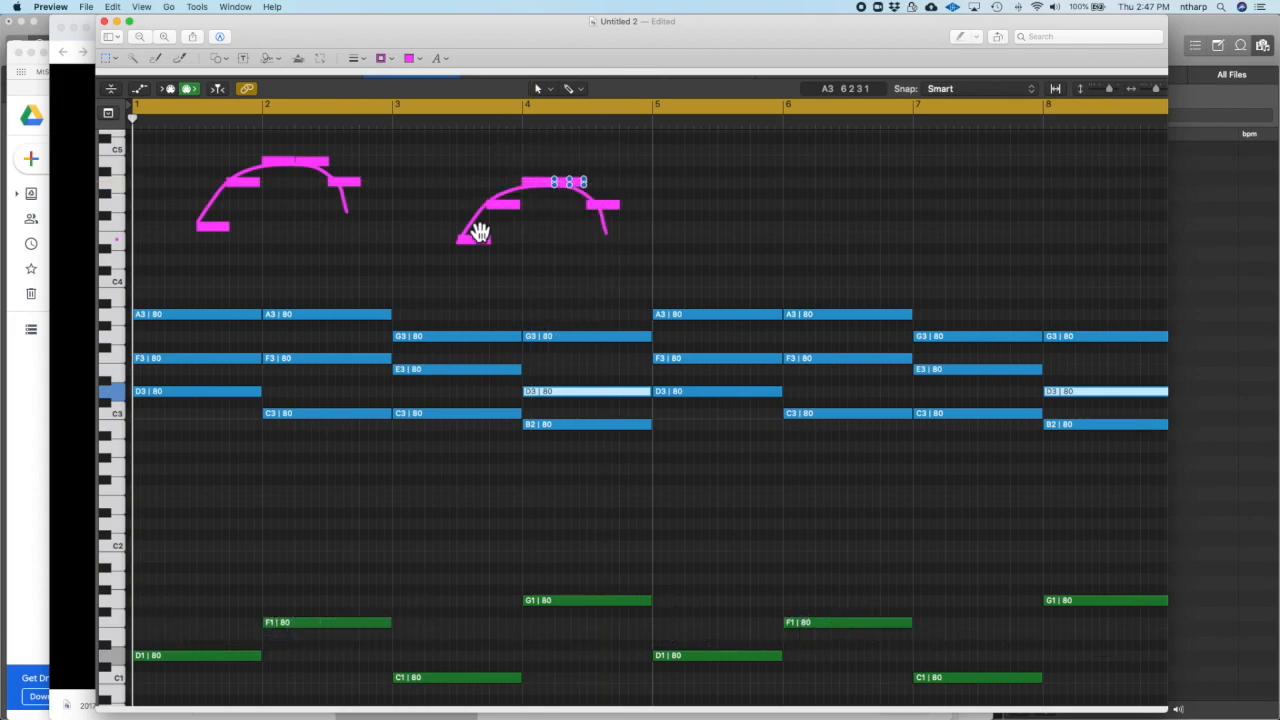
Switch to Logic Pro and play the Lead phrases over bars 1 to 4 with the Accompaniment and Bass parts
{"action": "left_click", "coordinate": [520, 283]}
{"action": "left_click", "coordinate": [725, 433]}
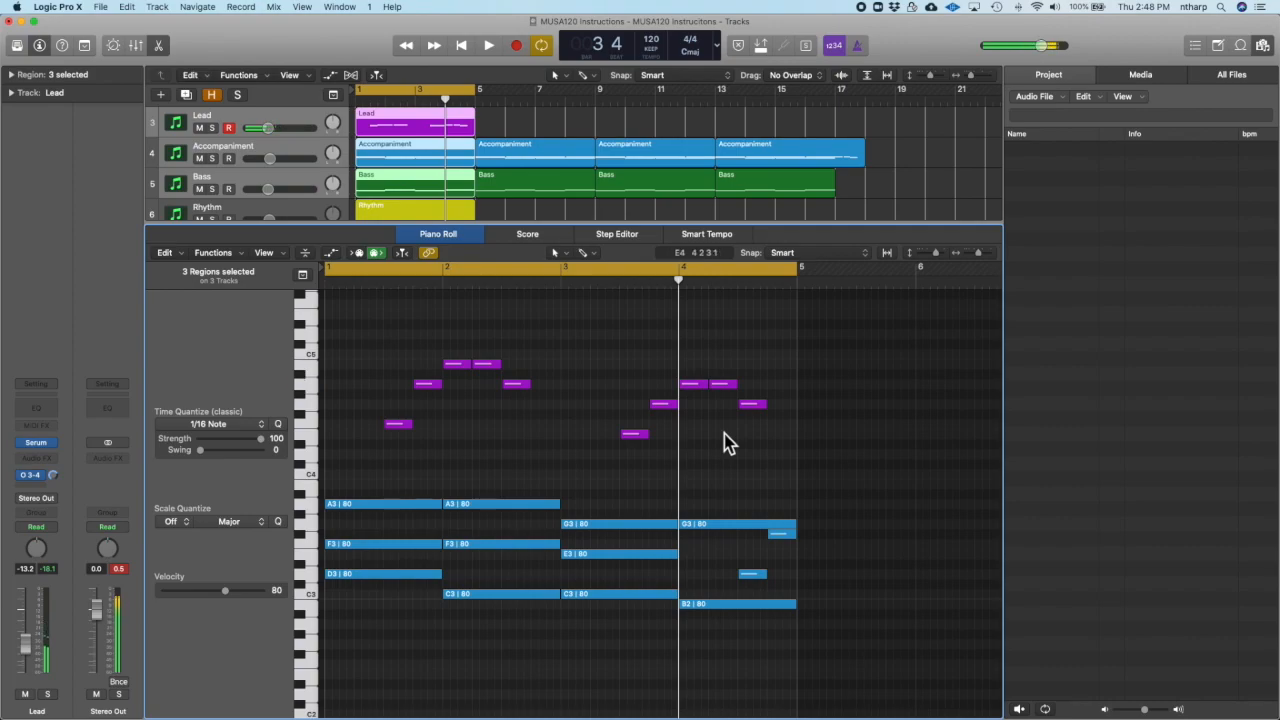
{"action": "key", "text": "space"}
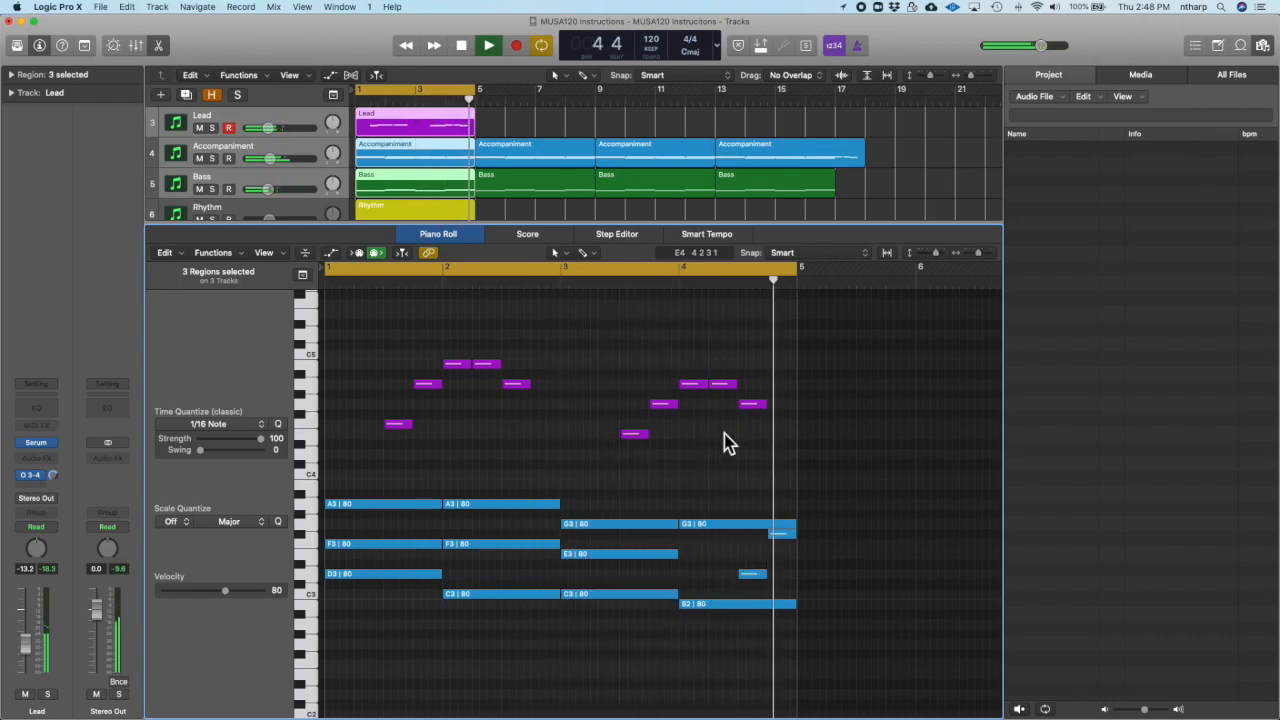
{"action": "key", "text": "space"}
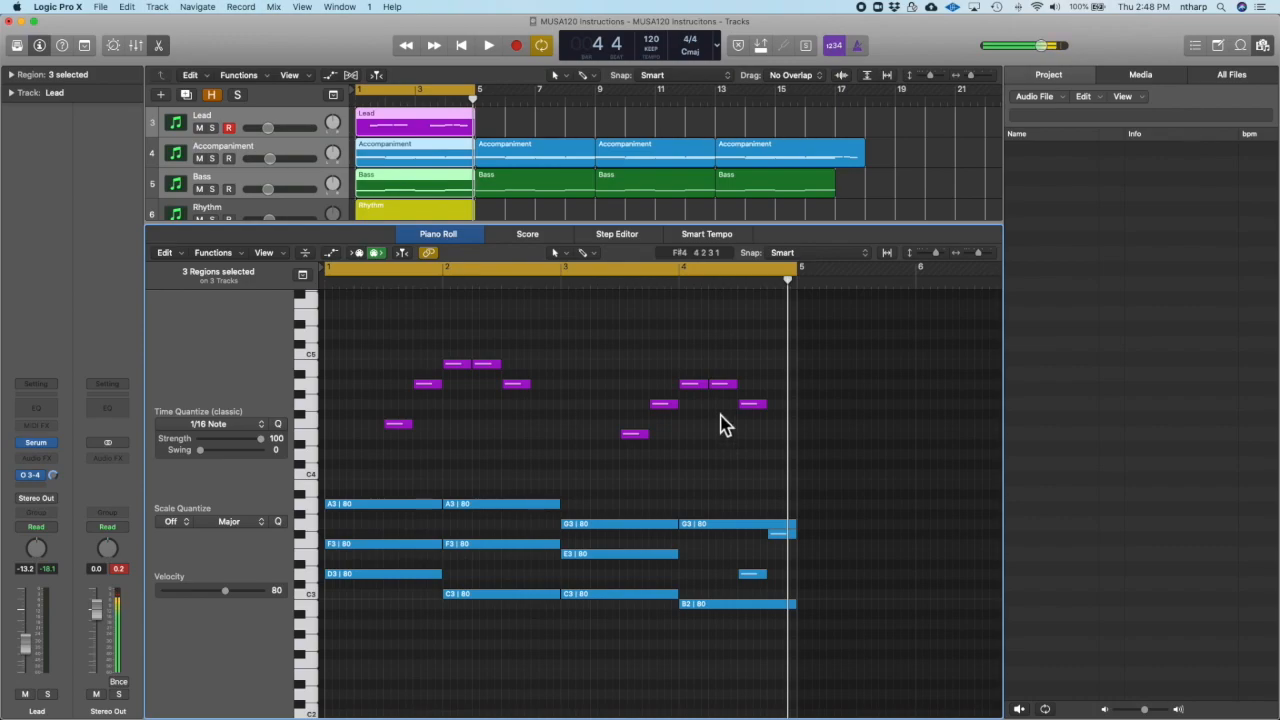
Copy the Lead region to bar 5 and show both Lead regions together in the Piano Roll with the browser hidden
{"action": "left_click", "coordinate": [532, 130]}
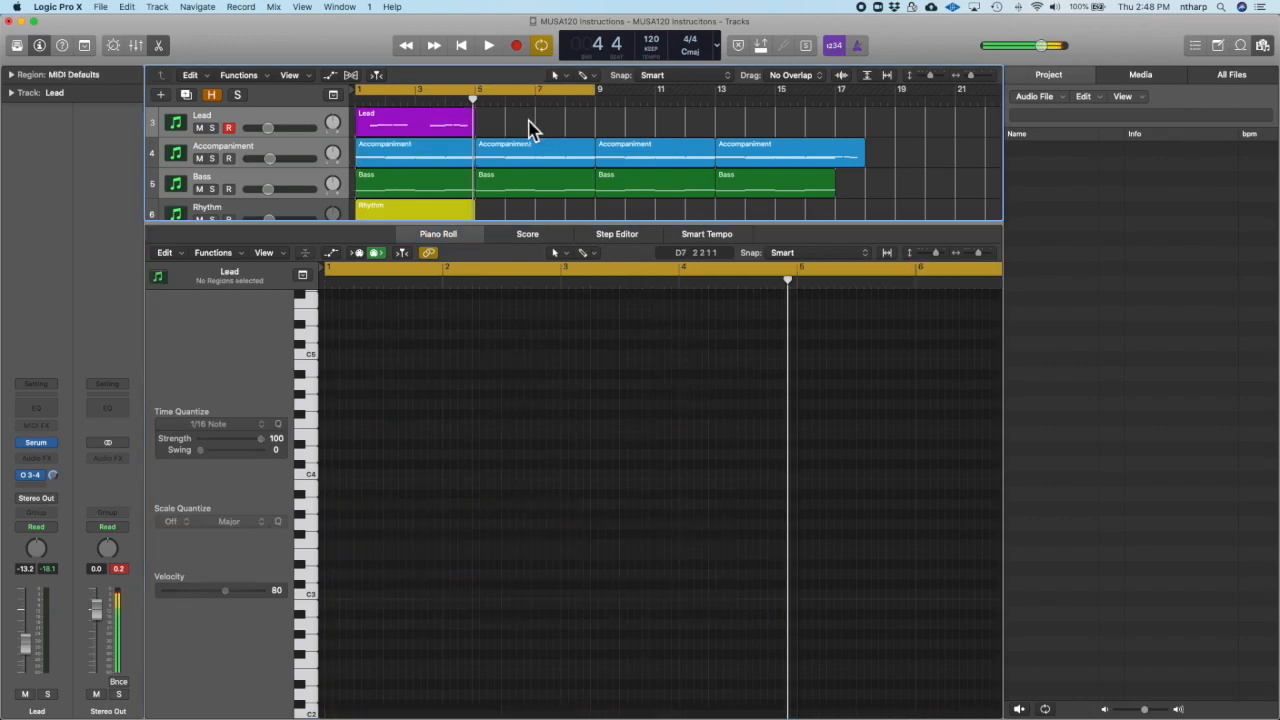
{"action": "left_click_drag", "start_coordinate": [422, 122], "coordinate": [543, 140]}
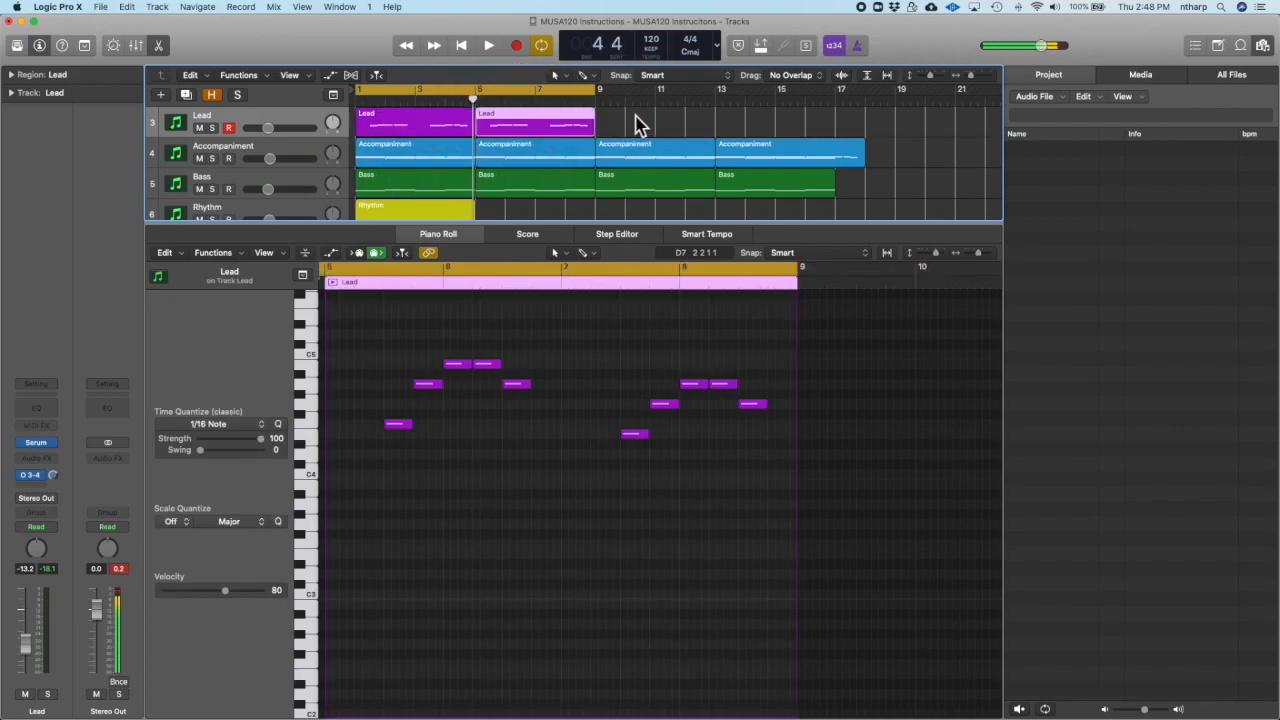
{"action": "left_click_drag", "start_coordinate": [637, 117], "coordinate": [440, 125]}
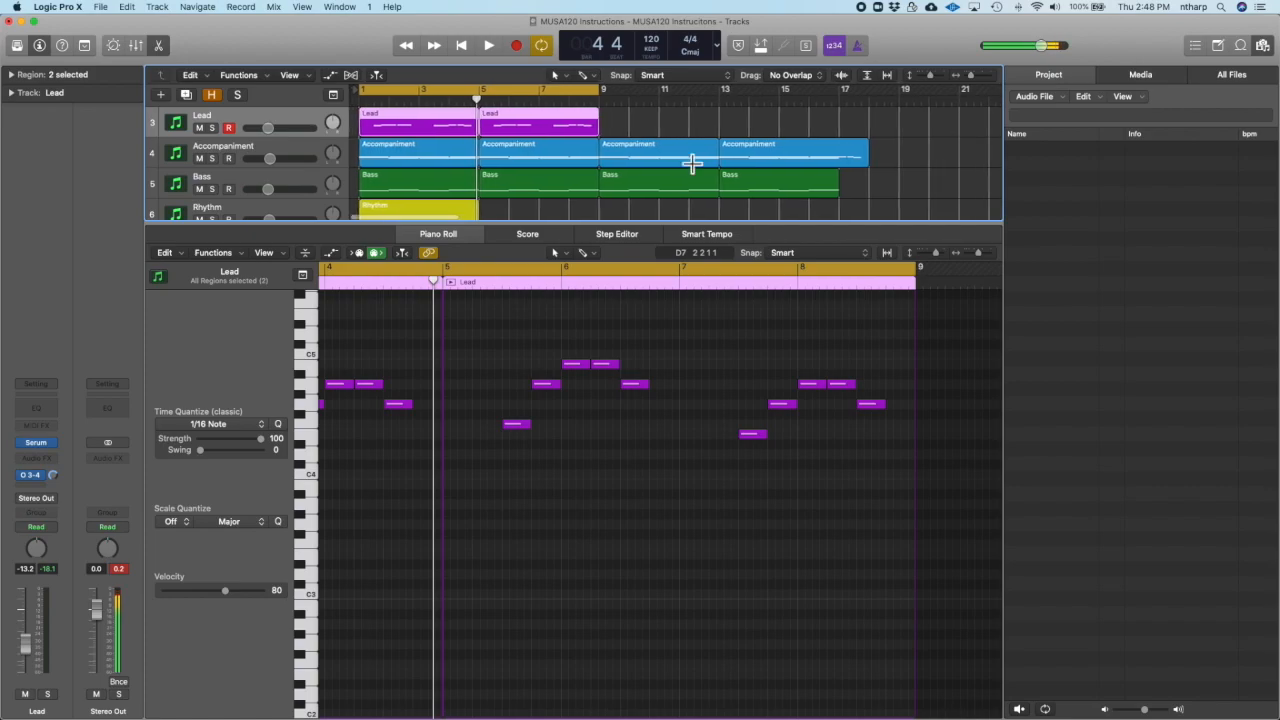
{"action": "key", "text": "f"}
{"action": "scroll", "coordinate": [680, 393], "scroll_direction": "left", "scroll_amount": 10}
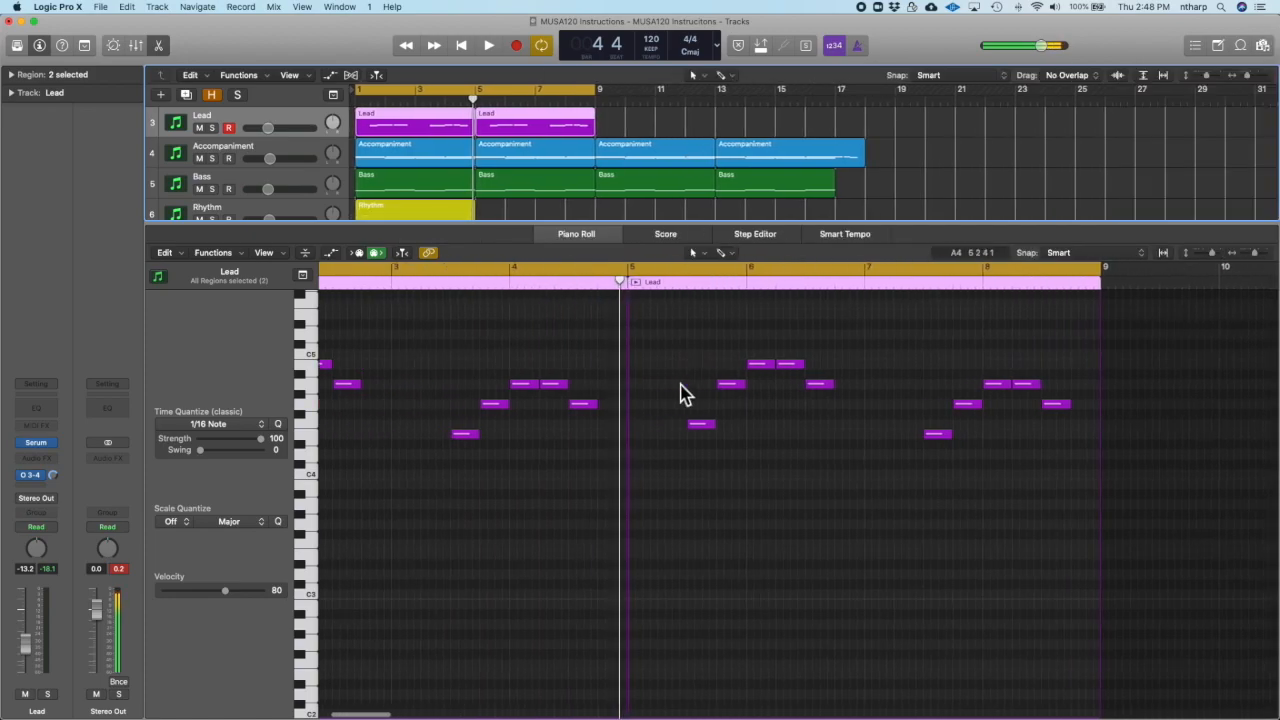
{"action": "scroll", "coordinate": [681, 388], "scroll_direction": "left", "scroll_amount": 1}
{"action": "scroll", "coordinate": [681, 388], "scroll_direction": "right", "scroll_amount": 1}
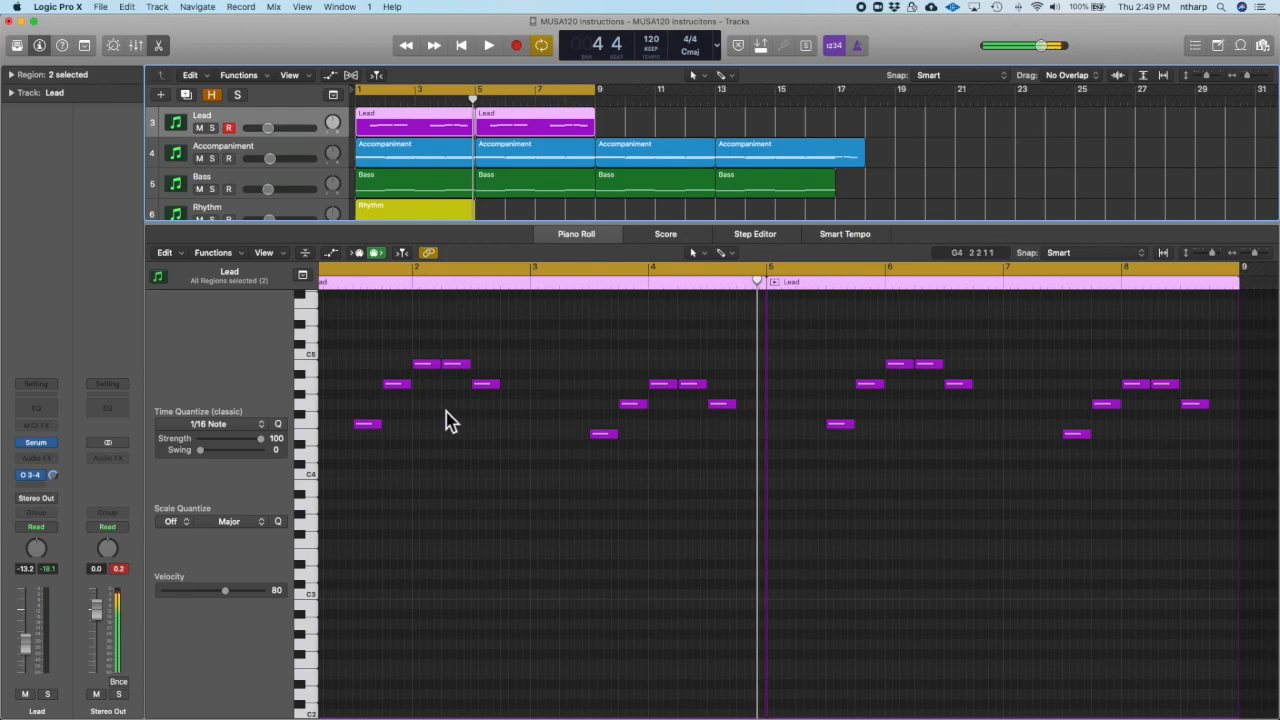
Check the Melody Phrase Tree slide in Chrome, and copy the first phrase's contour and note blocks to bars 5 and 6 in Preview
{"action": "key", "text": "super+Tab"}
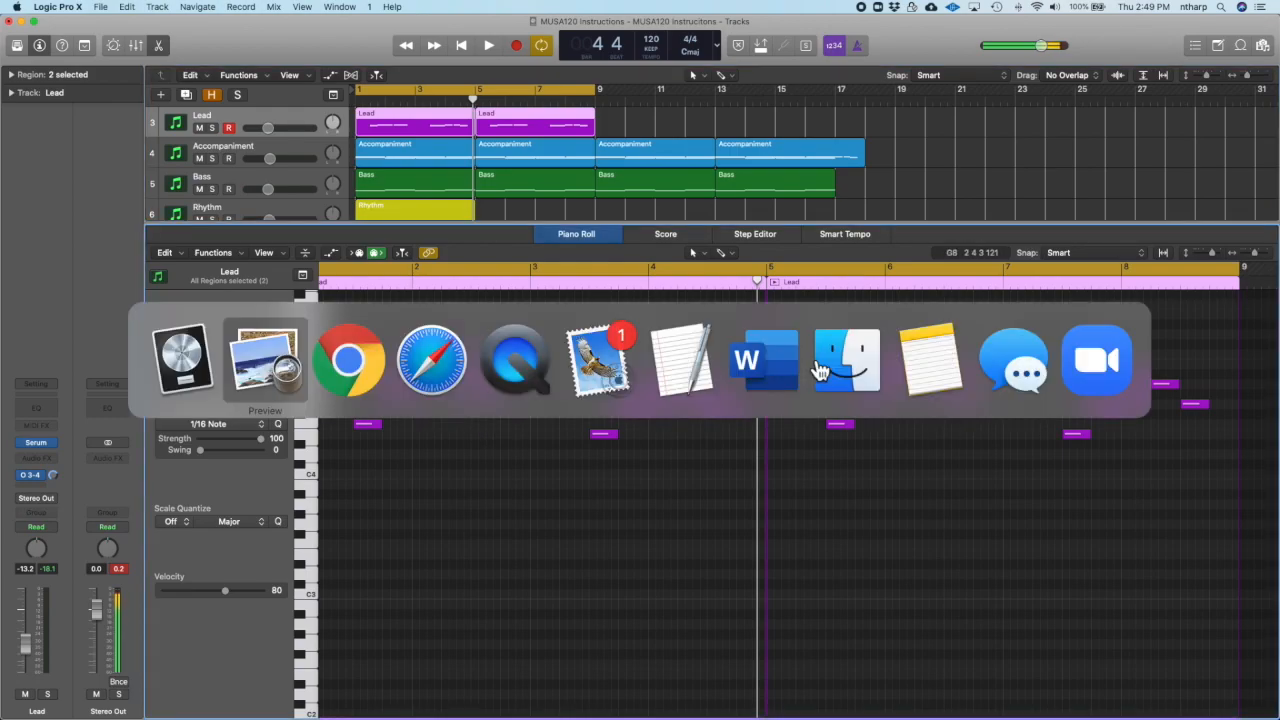
{"action": "key", "text": "super+Tab"}
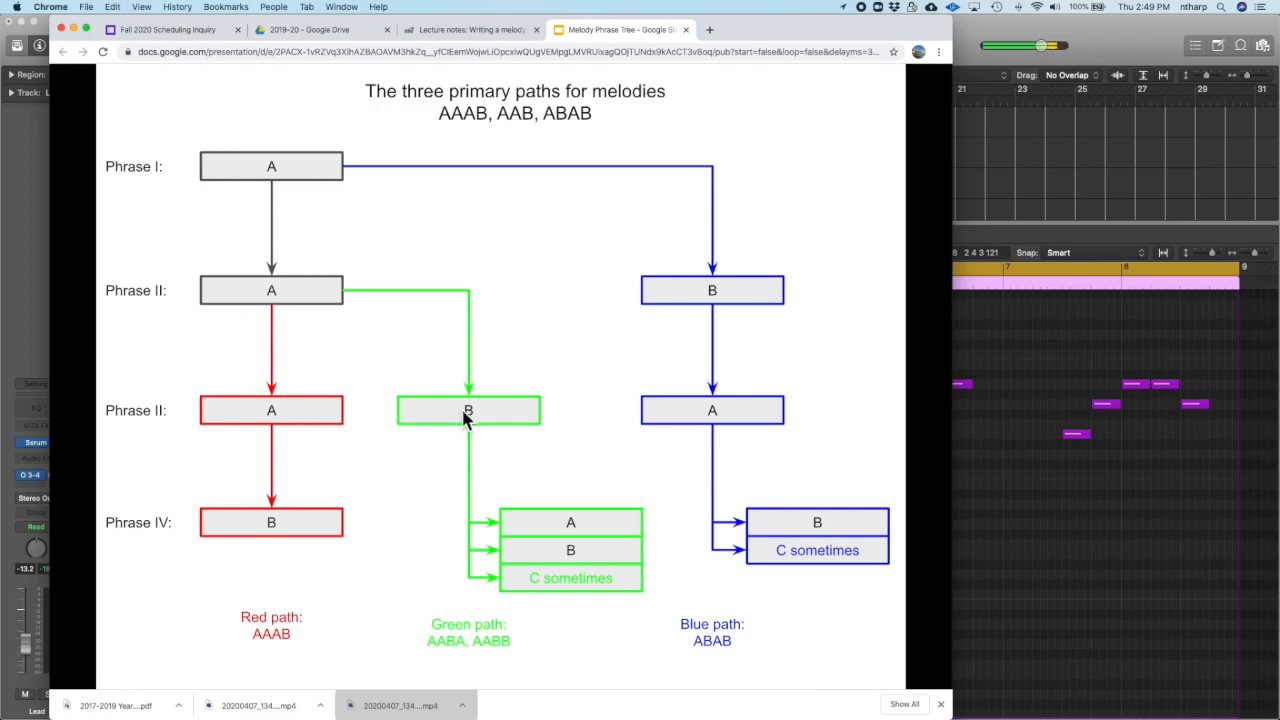
{"action": "key", "text": "super+Tab"}
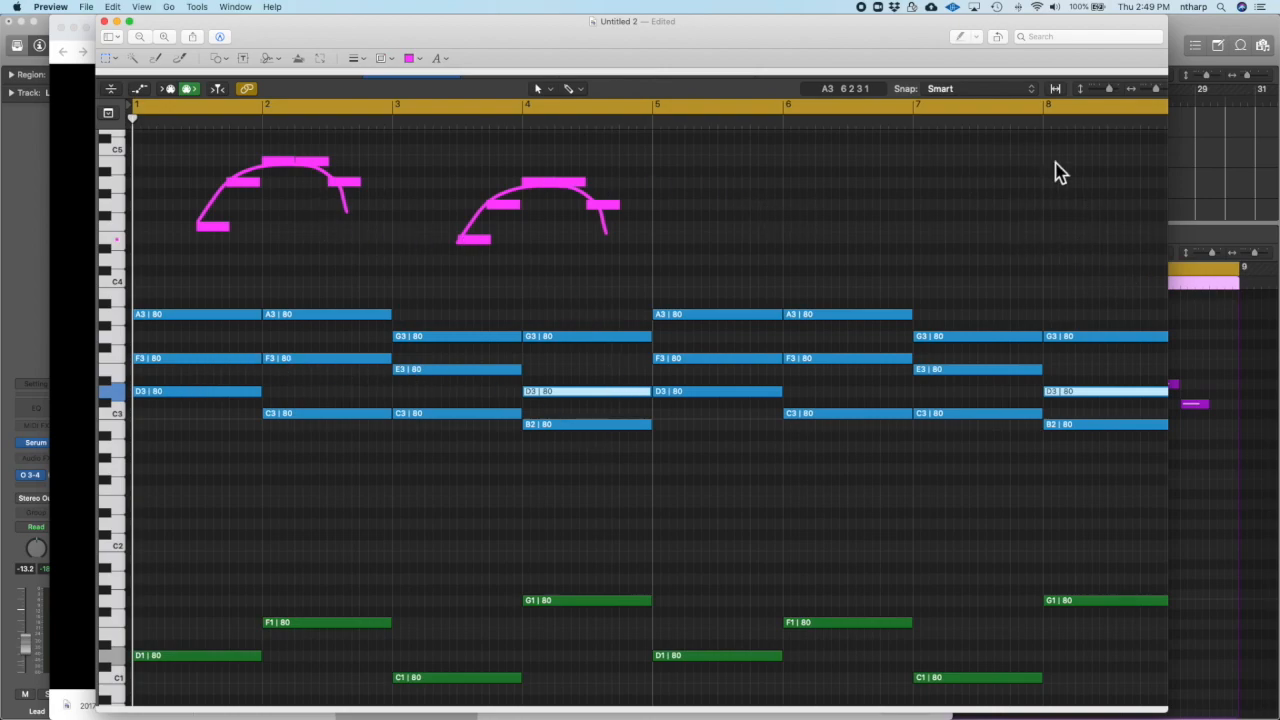
{"action": "left_click_drag", "start_coordinate": [738, 232], "coordinate": [738, 223]}
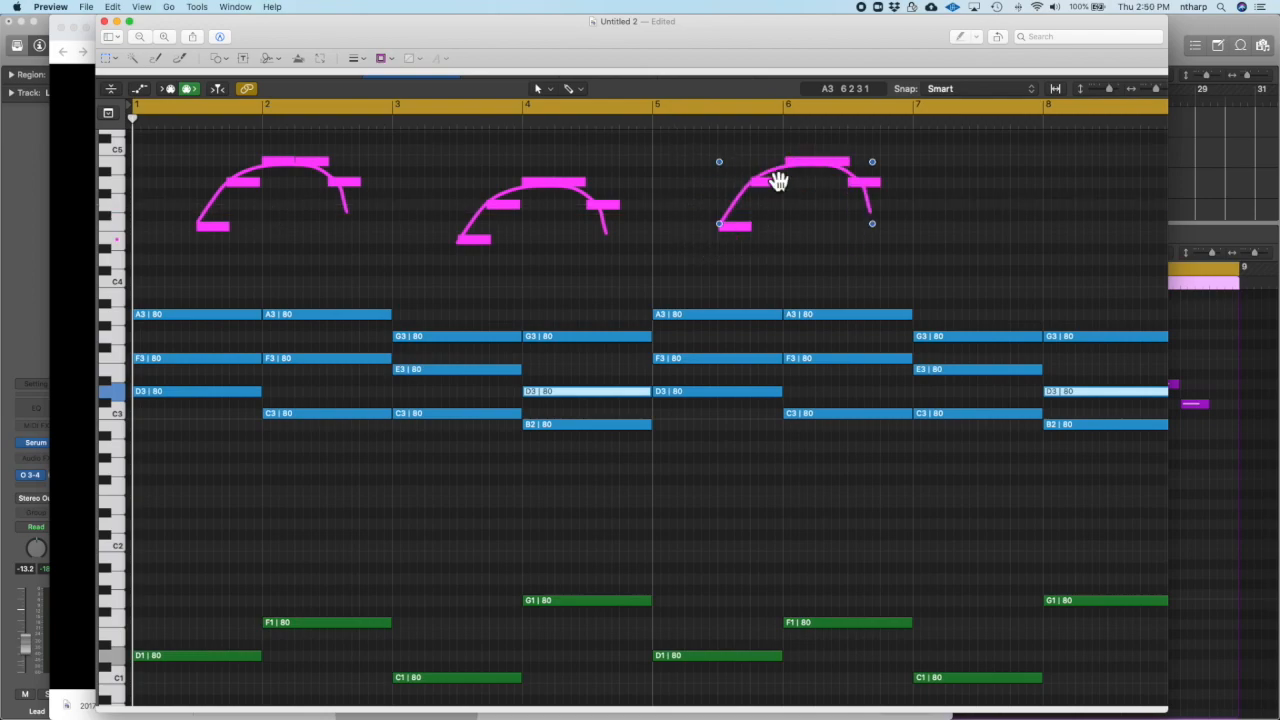
{"action": "left_click", "coordinate": [906, 232]}
{"action": "key", "text": "super+Tab"}
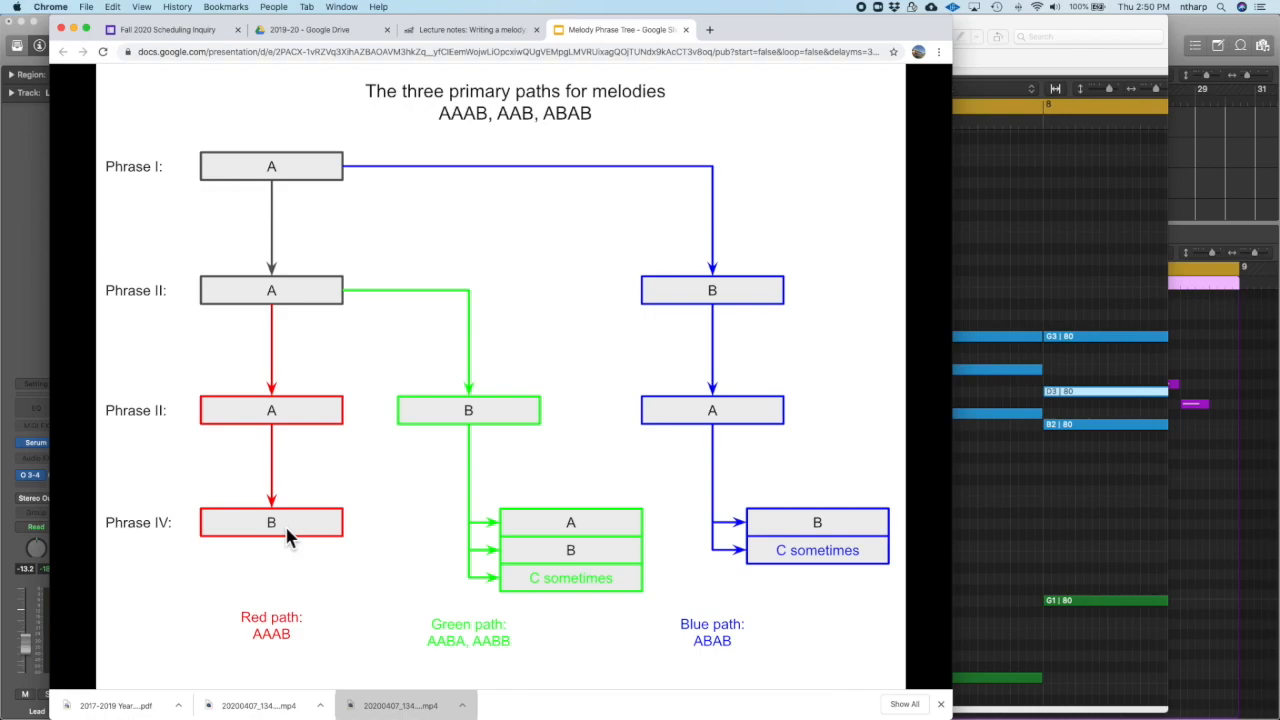
{"action": "key", "text": "super+Tab"}
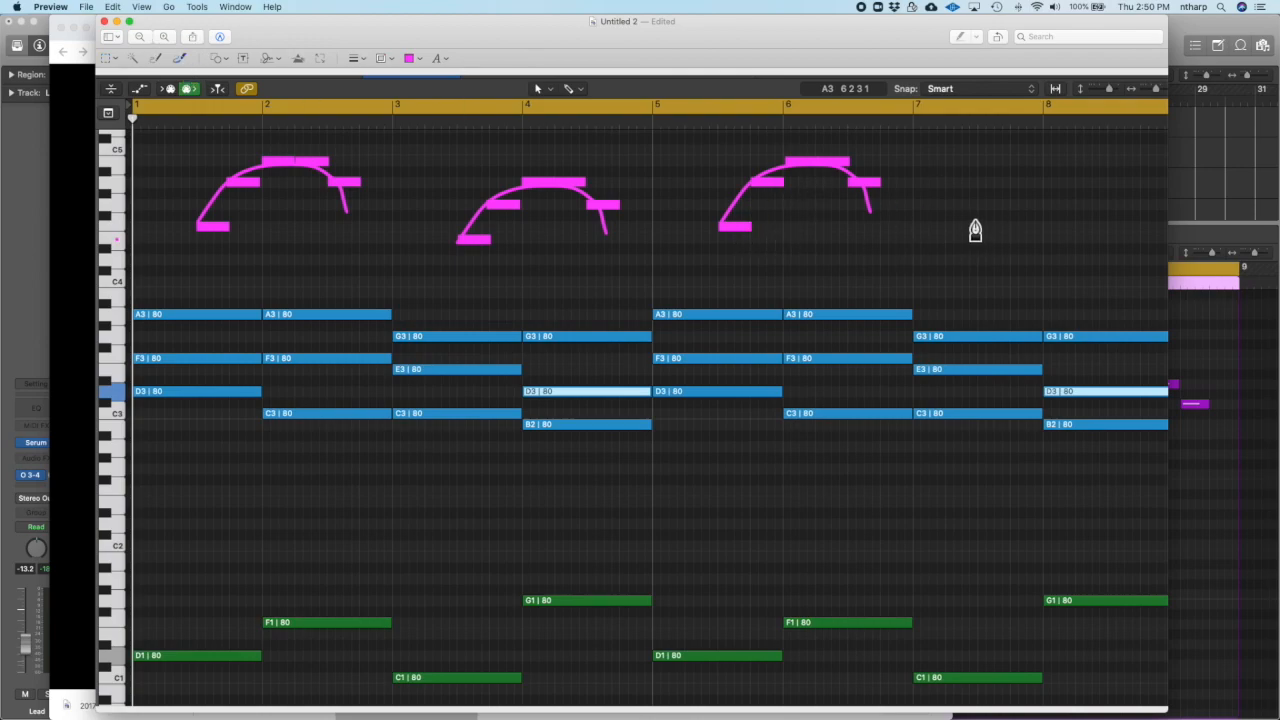
Try several alternative contour shapes over bars 7 and 8, undoing each sketch
{"action": "left_click", "coordinate": [1075, 172]}
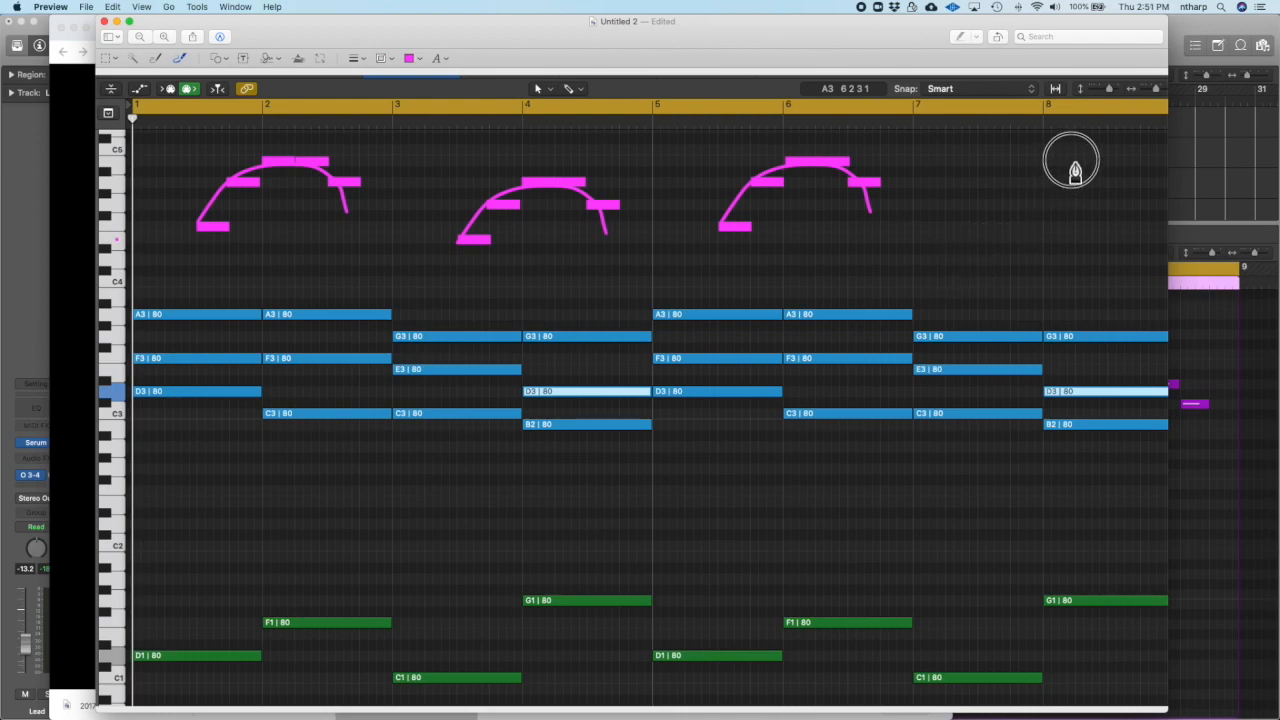
{"action": "left_click_drag", "start_coordinate": [977, 251], "coordinate": [1103, 180]}
{"action": "key", "text": "super+z"}
{"action": "left_click_drag", "start_coordinate": [980, 188], "coordinate": [1114, 286]}
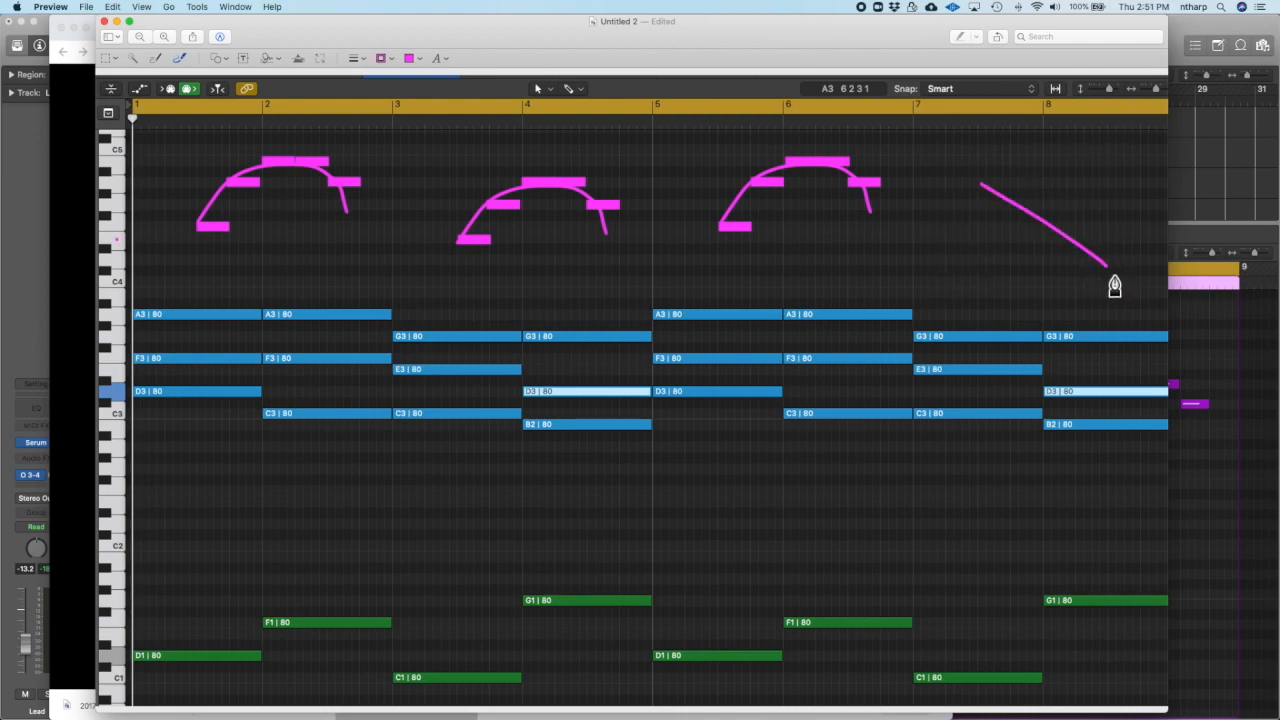
{"action": "key", "text": "super+z"}
{"action": "left_click_drag", "start_coordinate": [962, 220], "coordinate": [1108, 229]}
{"action": "key", "text": "super+z"}
{"action": "mouse_move", "coordinate": [994, 260]}
{"action": "left_mouse_down"}
{"action": "mouse_move", "coordinate": [1052, 176]}
{"action": "mouse_move", "coordinate": [1097, 271]}
{"action": "left_mouse_up"}
{"action": "key", "text": "super+z"}
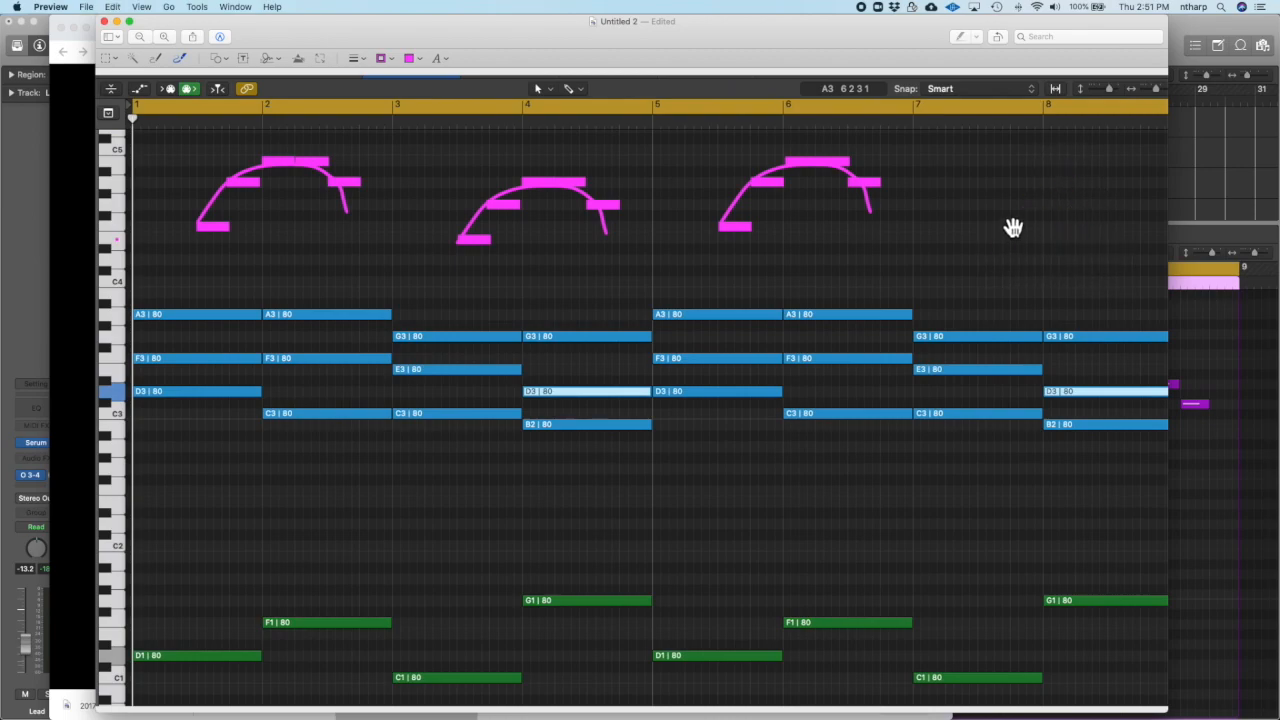
{"action": "key", "text": "super+z"}
Sketch a compact dip-and-rise contour over bars 7 and 8 and lay copied note blocks along it, ending on B4
{"action": "mouse_move", "coordinate": [973, 241]}
{"action": "left_mouse_down"}
{"action": "mouse_move", "coordinate": [1008, 262]}
{"action": "mouse_move", "coordinate": [1083, 240]}
{"action": "mouse_move", "coordinate": [1121, 207]}
{"action": "left_mouse_up"}
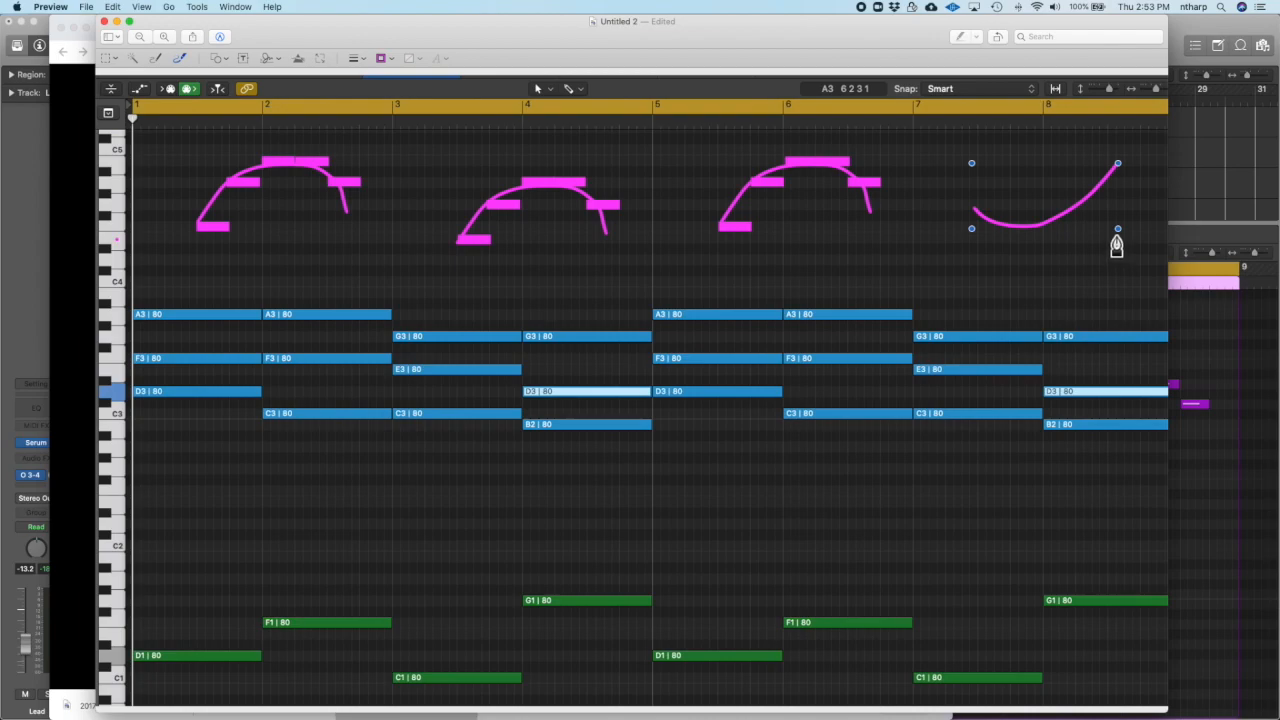
{"action": "left_click_drag", "start_coordinate": [1117, 229], "coordinate": [1071, 247]}
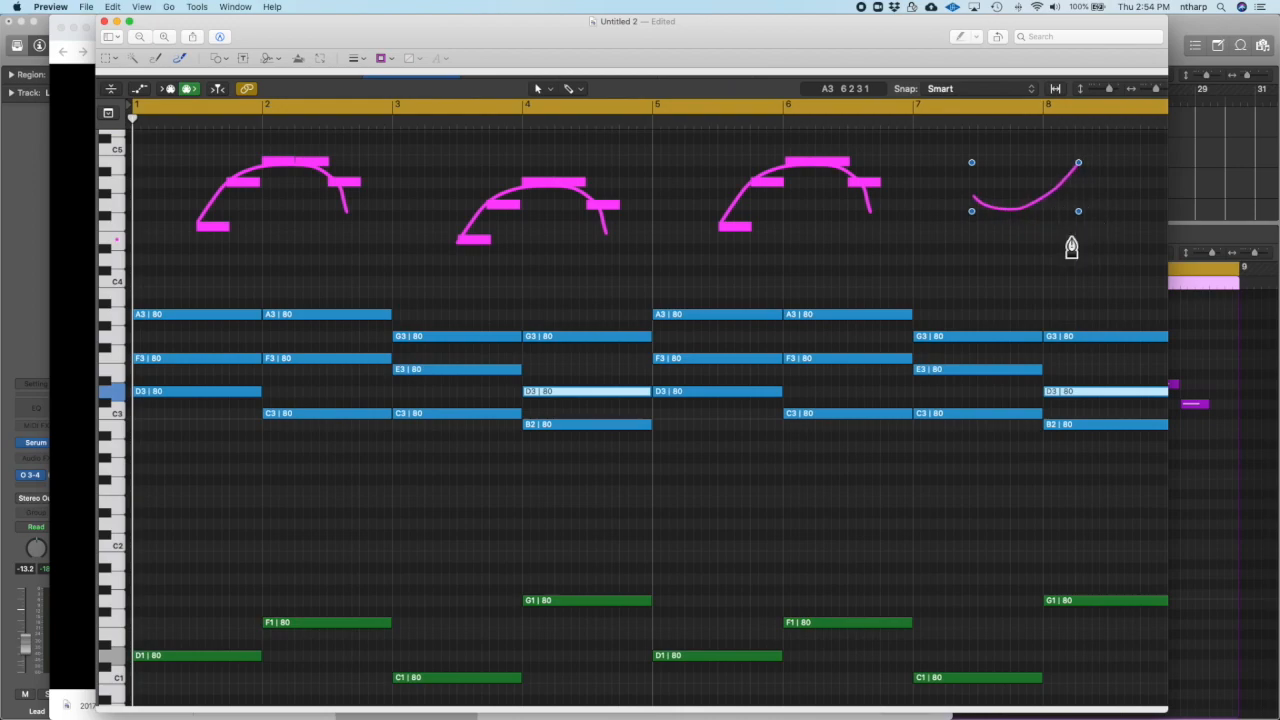
{"action": "left_click", "coordinate": [360, 186]}
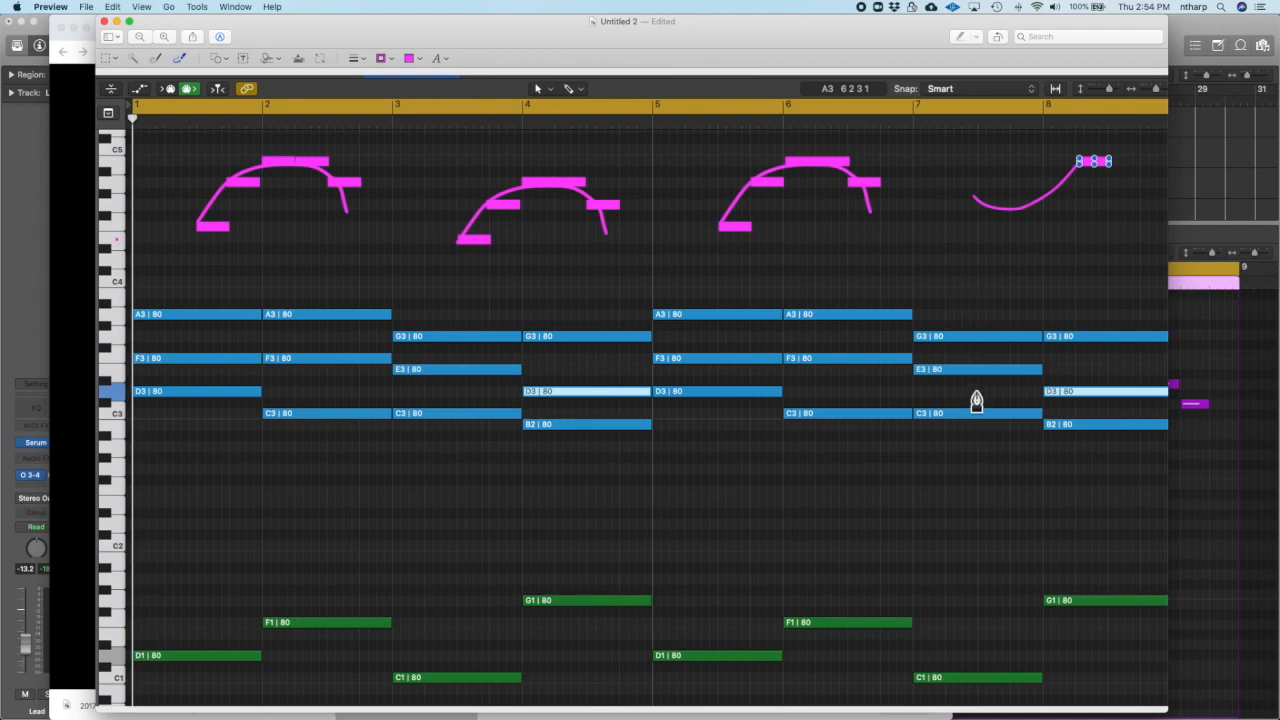
{"action": "left_click_drag", "start_coordinate": [747, 236], "coordinate": [1005, 212]}
{"action": "left_click_drag", "start_coordinate": [882, 190], "coordinate": [1066, 182]}
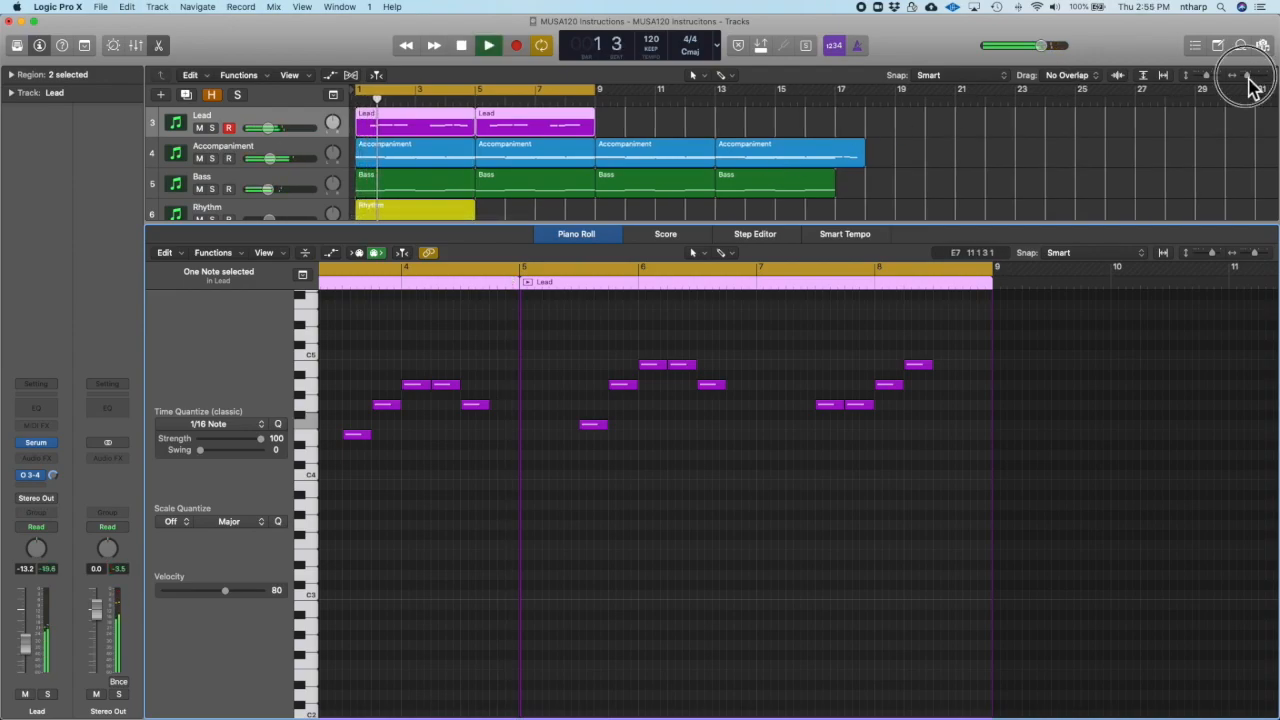
Play the eight-bar Lead melody in Logic Pro with both Lead regions in view, and hide the inspector
{"action": "left_click_drag", "start_coordinate": [1248, 76], "coordinate": [1246, 76]}
{"action": "scroll", "coordinate": [551, 371], "scroll_direction": "left", "scroll_amount": 5}
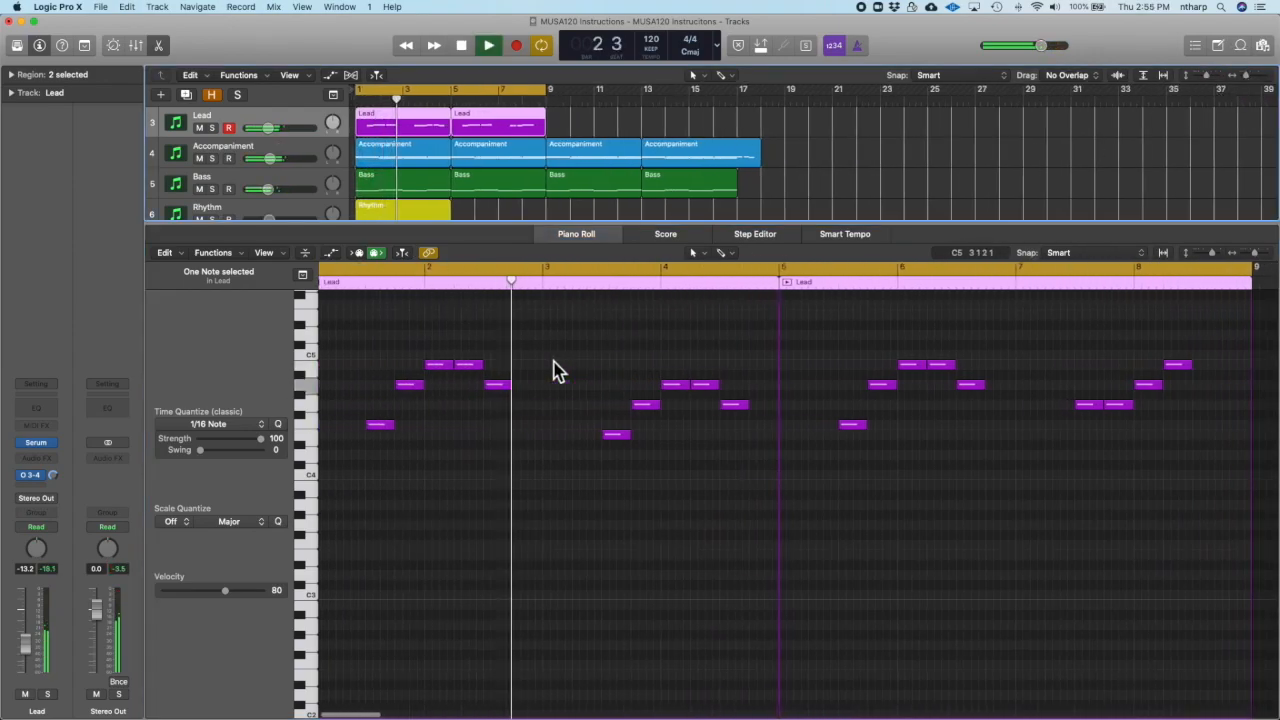
{"action": "scroll", "coordinate": [559, 371], "scroll_direction": "right", "scroll_amount": 1}
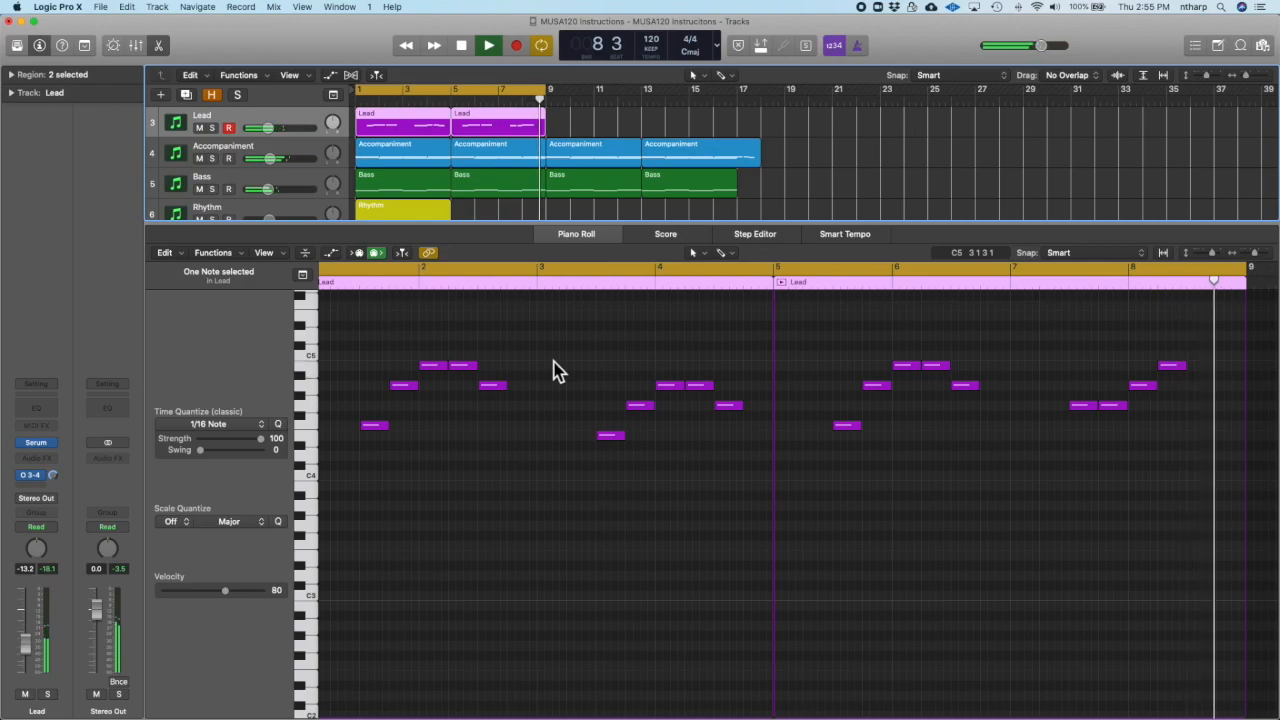
{"action": "key", "text": "space"}
{"action": "key", "text": "i"}
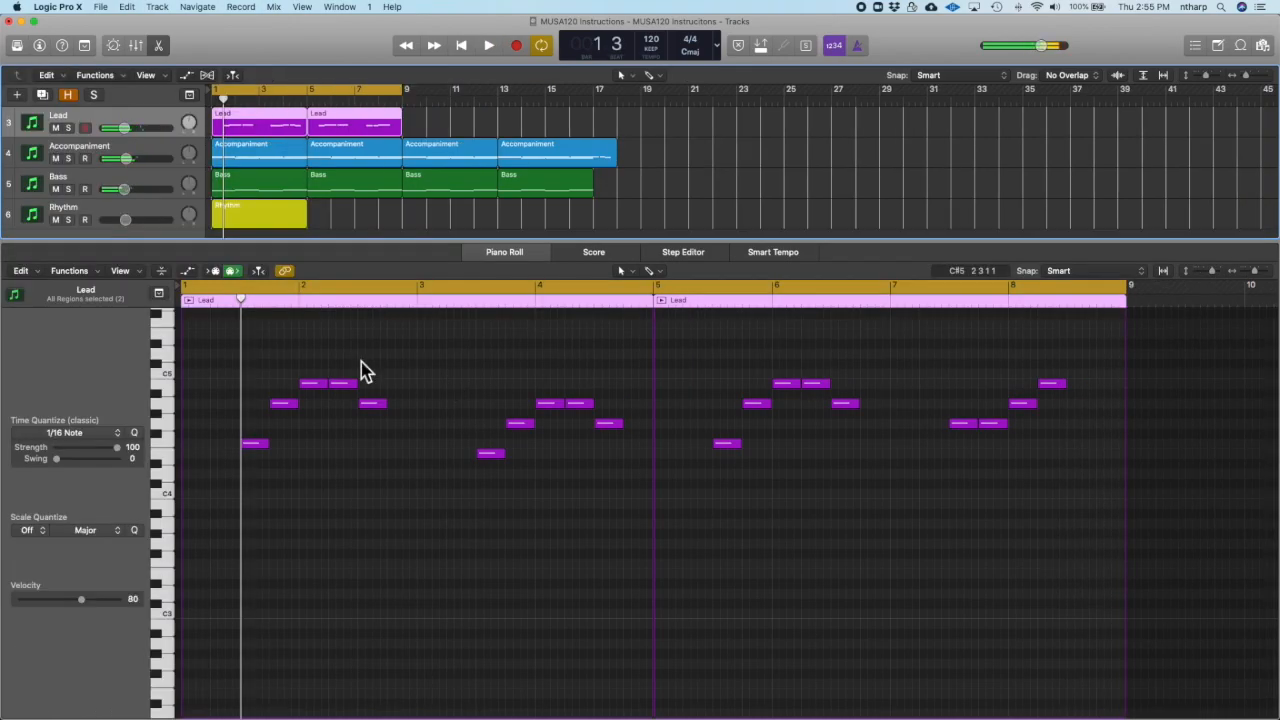
{"action": "scroll", "coordinate": [930, 442], "scroll_direction": "up", "scroll_amount": 1}
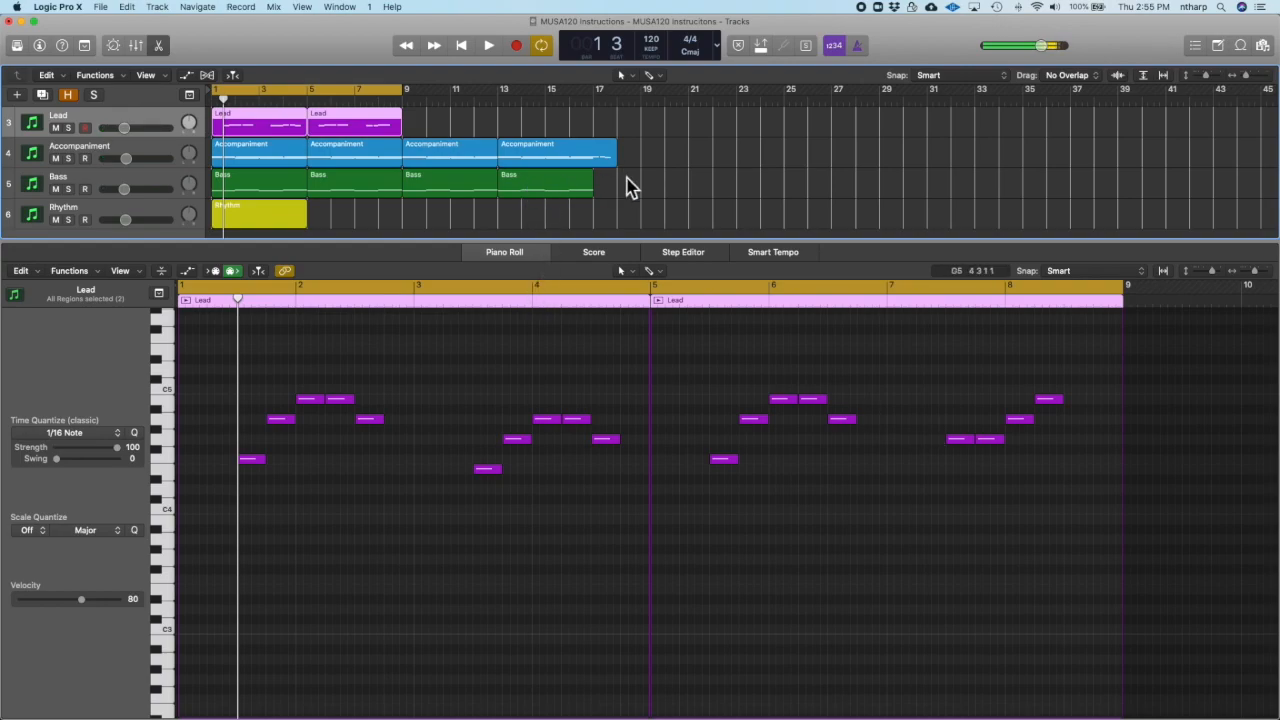
Display the Accompaniment and Bass regions alongside both Lead regions in the Piano Roll and check the last Lead note in bar 8
{"action": "left_click_drag", "start_coordinate": [621, 193], "coordinate": [257, 134]}
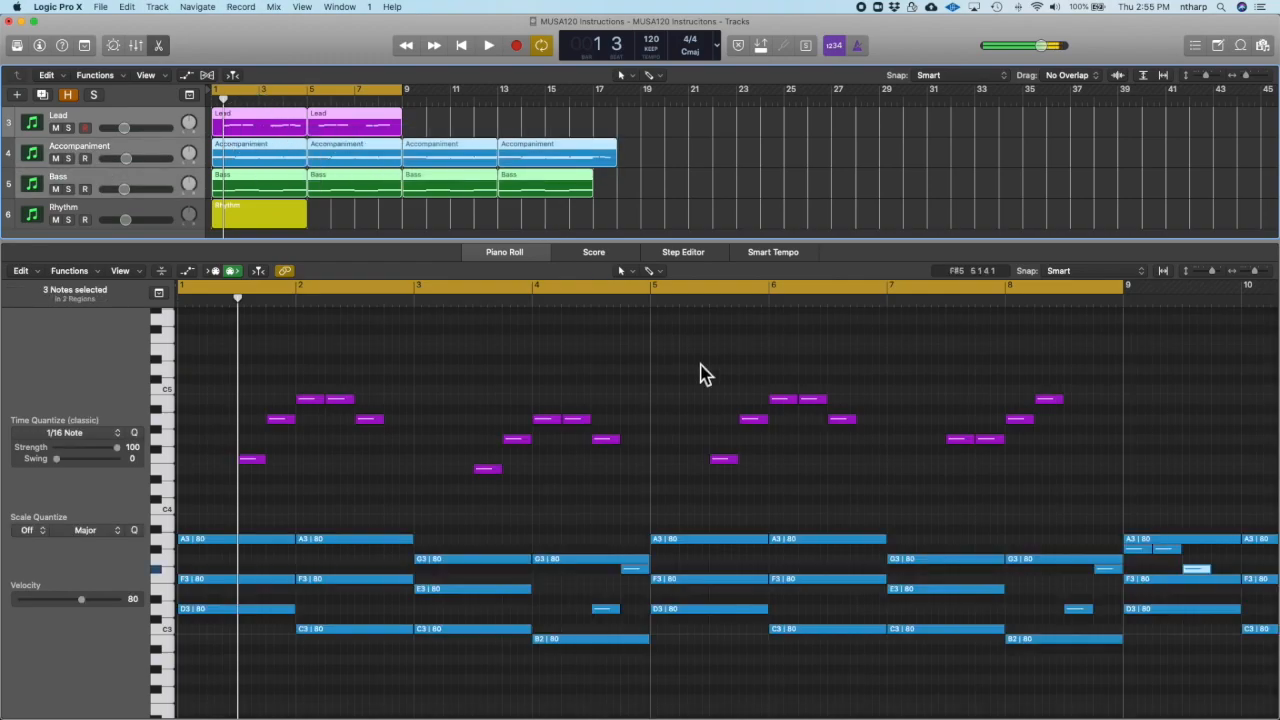
{"action": "scroll", "coordinate": [752, 432], "scroll_direction": "down", "scroll_amount": 2}
{"action": "left_click_drag", "start_coordinate": [651, 249], "coordinate": [651, 241]}
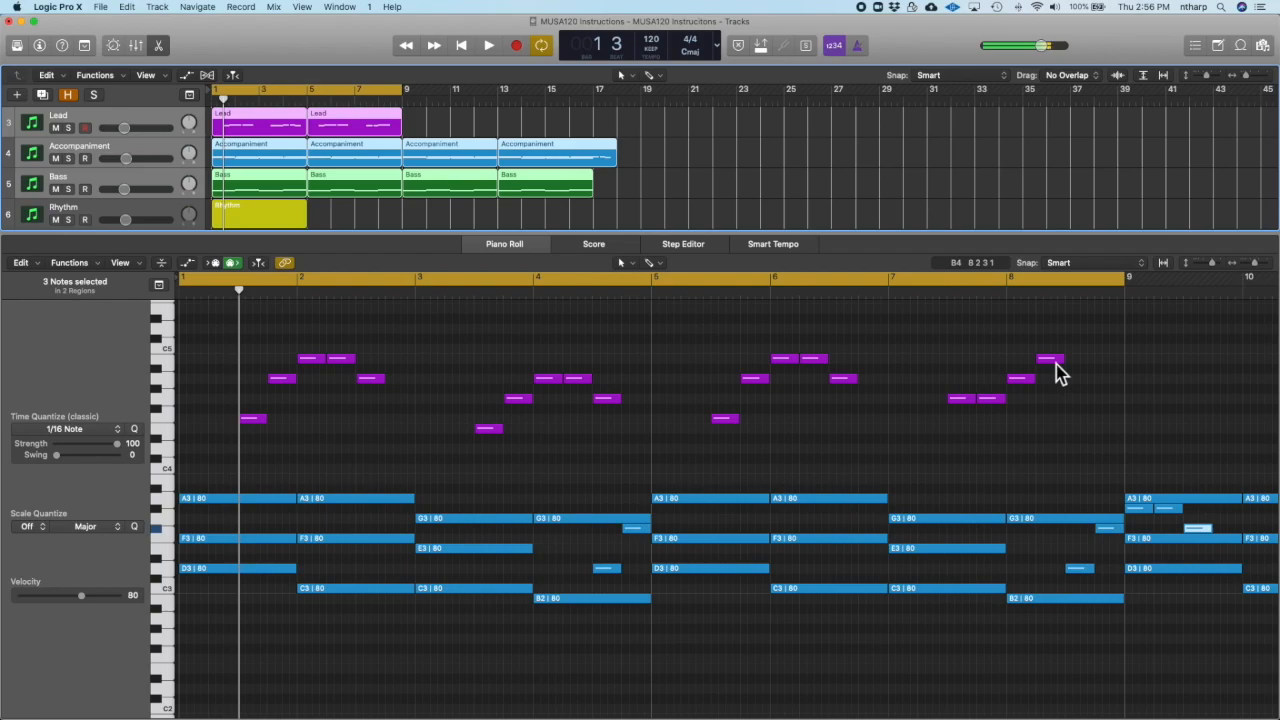
{"action": "mouse_move", "coordinate": [1058, 370]}
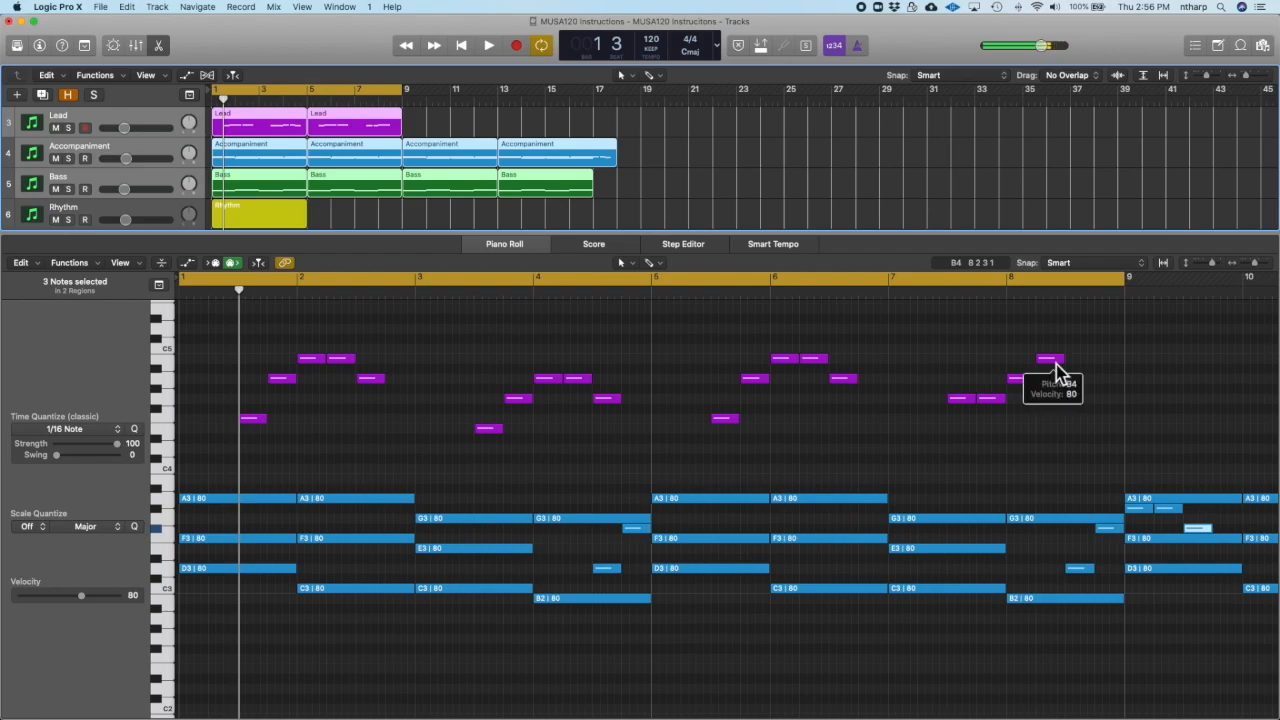
{"action": "key", "text": "super+Tab"}
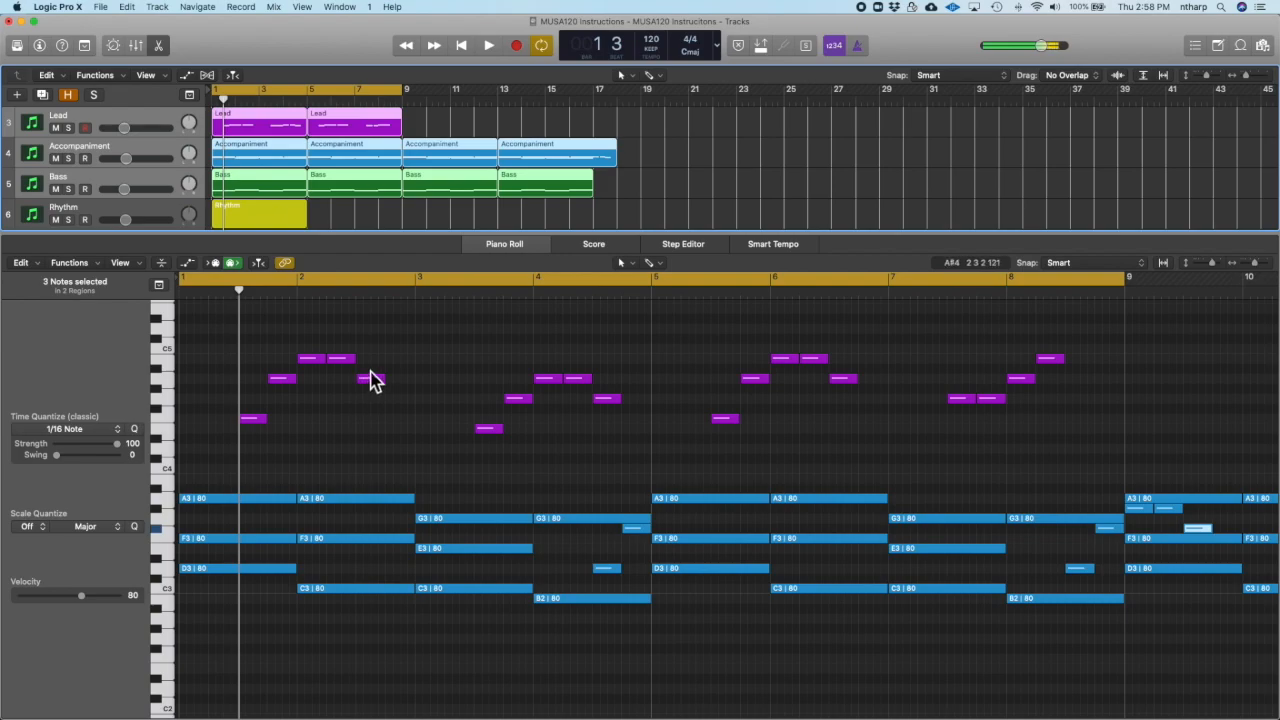
Start bar 2's final A4 an eighth note earlier, shorten the preceding B4 to match, and set the control bar display to Custom
{"action": "left_click_drag", "start_coordinate": [360, 380], "coordinate": [340, 359]}
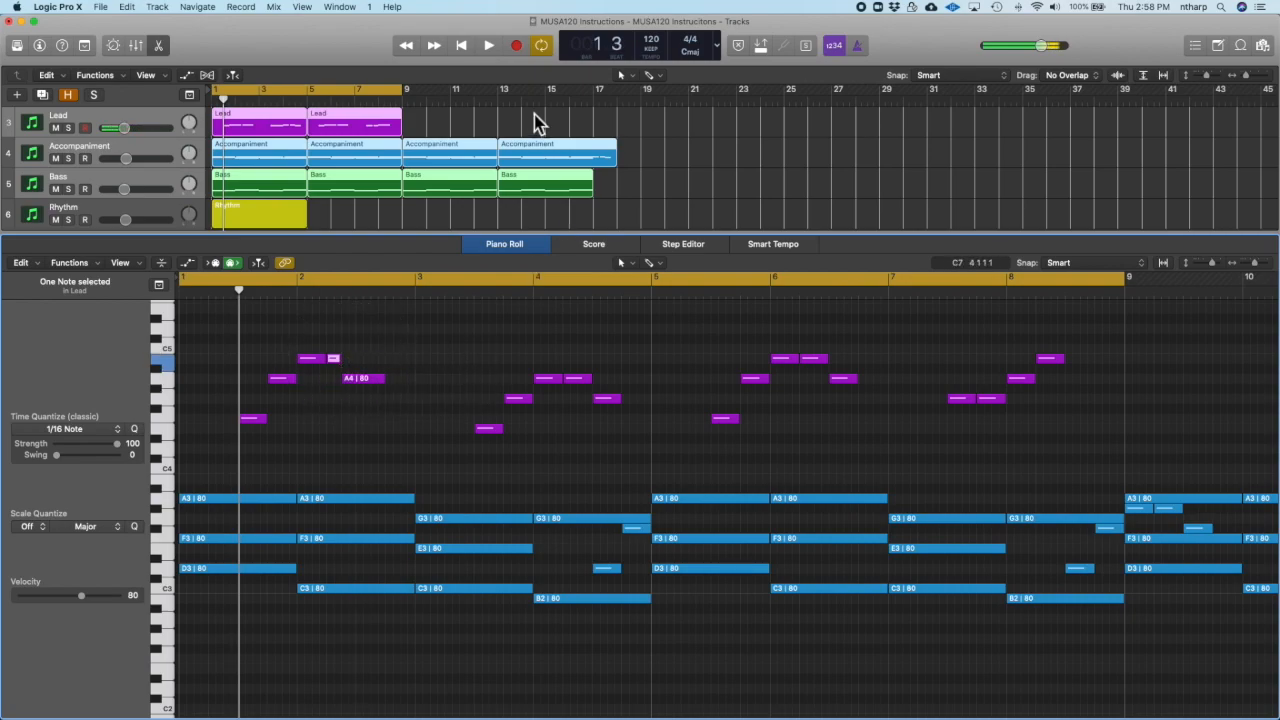
{"action": "left_click", "coordinate": [718, 46]}
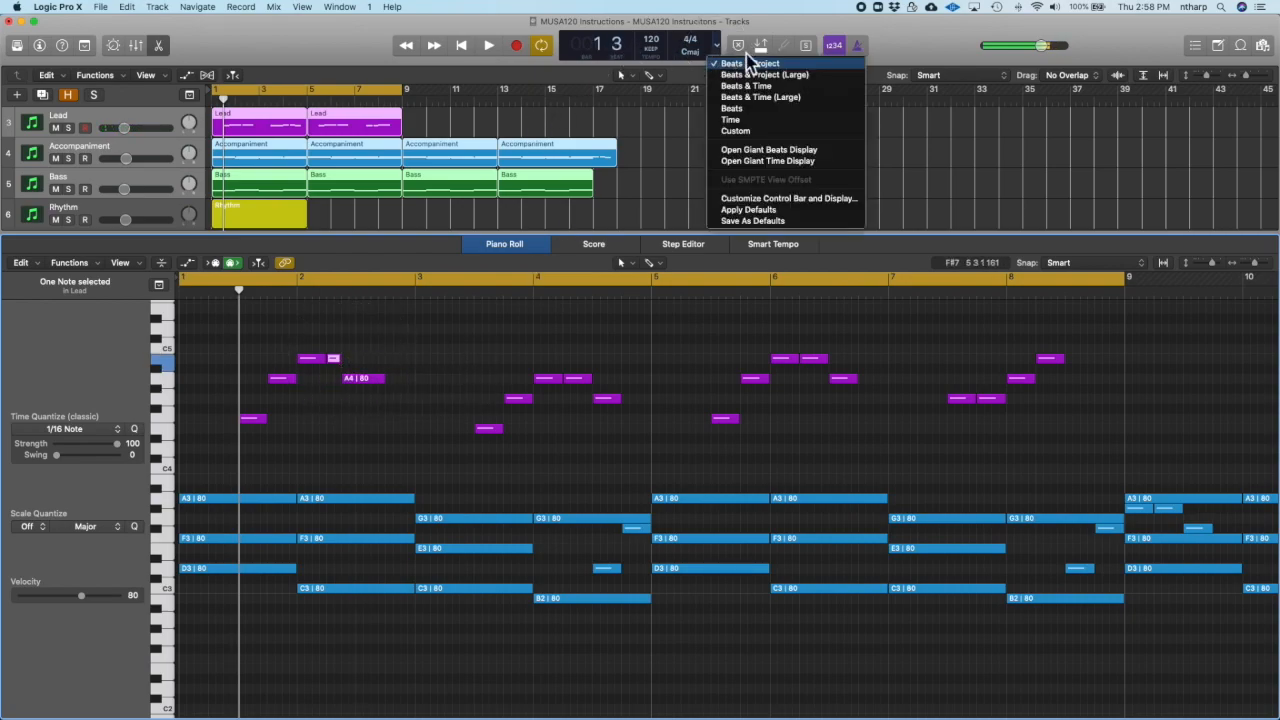
{"action": "left_click", "coordinate": [735, 130]}
Start the phrase-ending notes in bars 4, 6 and 8 an eighth note earlier and shorten the note preceding each to match
{"action": "left_click", "coordinate": [380, 363]}
{"action": "left_click", "coordinate": [604, 390]}
{"action": "left_click_drag", "start_coordinate": [608, 409], "coordinate": [593, 410]}
{"action": "left_click_drag", "start_coordinate": [834, 362], "coordinate": [830, 391]}
{"action": "mouse_move", "coordinate": [1035, 380]}
{"action": "left_mouse_down"}
{"action": "mouse_move", "coordinate": [1022, 382]}
{"action": "mouse_move", "coordinate": [1024, 365]}
{"action": "left_mouse_up"}
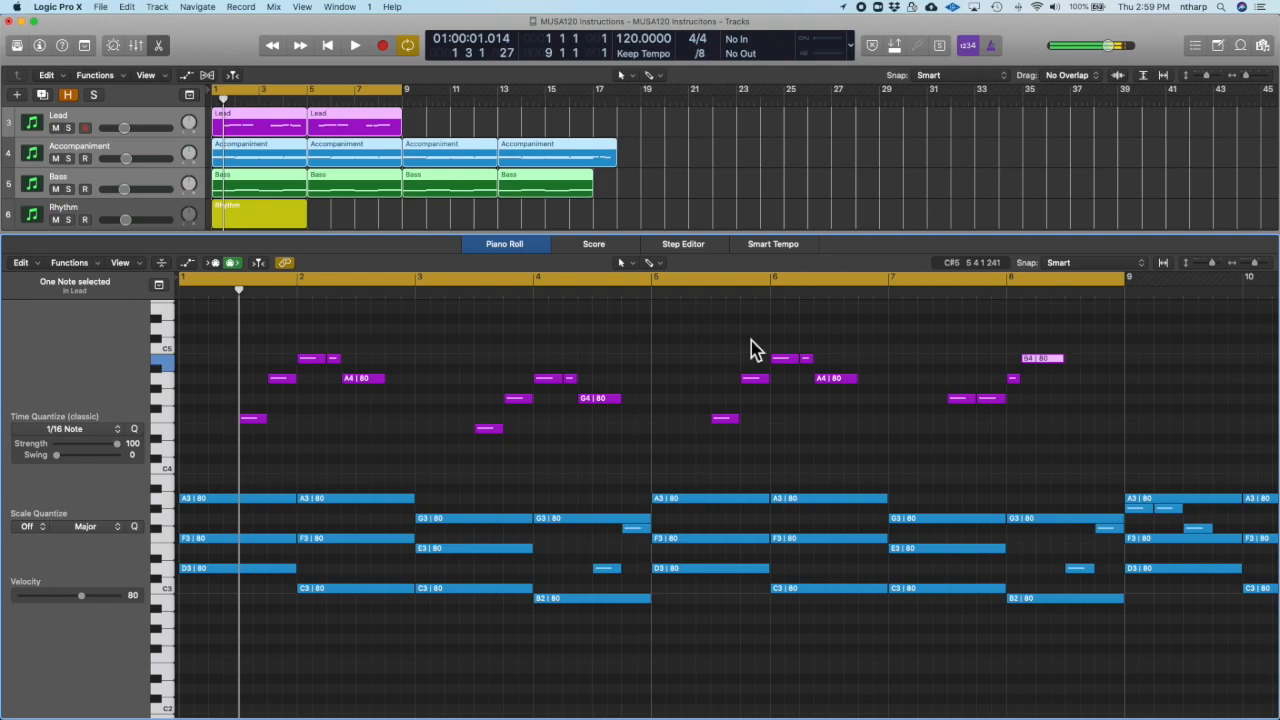
Play the eight-bar loop and listen to the rhythm of the Lead melody's first two phrases
{"action": "key", "text": "space"}
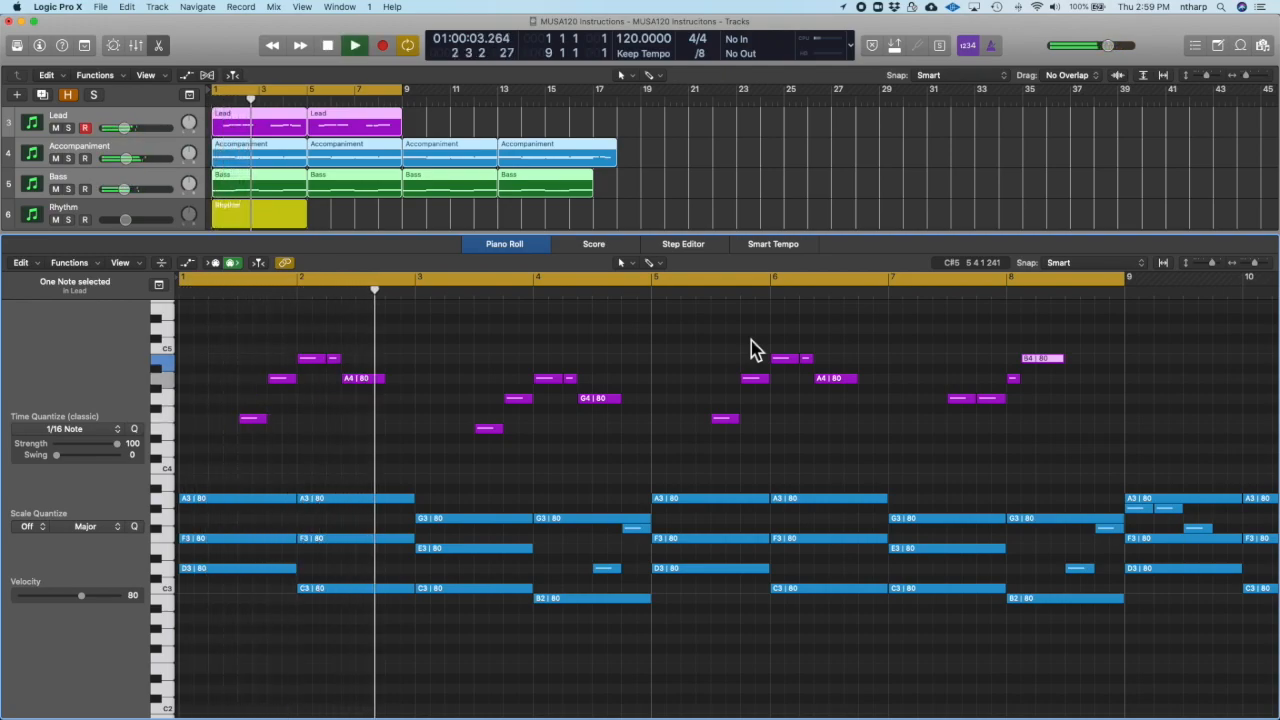
{"action": "key", "text": "space"}
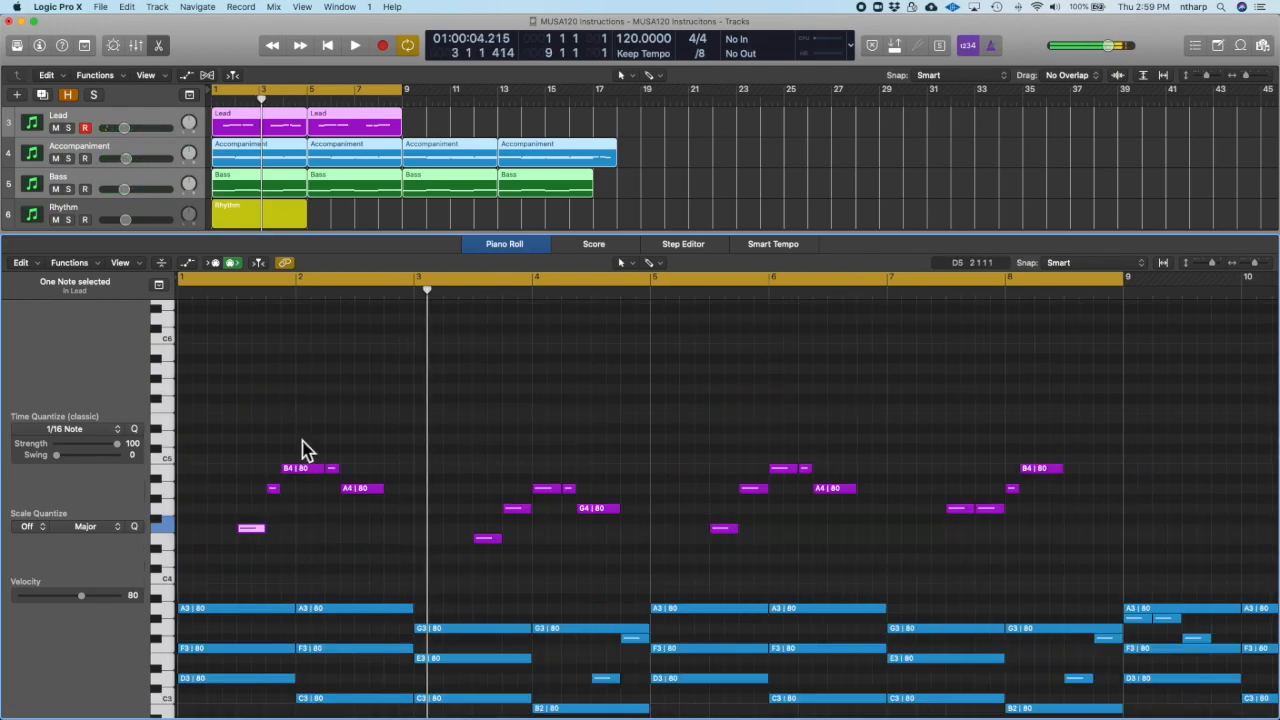
{"action": "scroll", "coordinate": [301, 308], "scroll_direction": "left", "scroll_amount": 1}
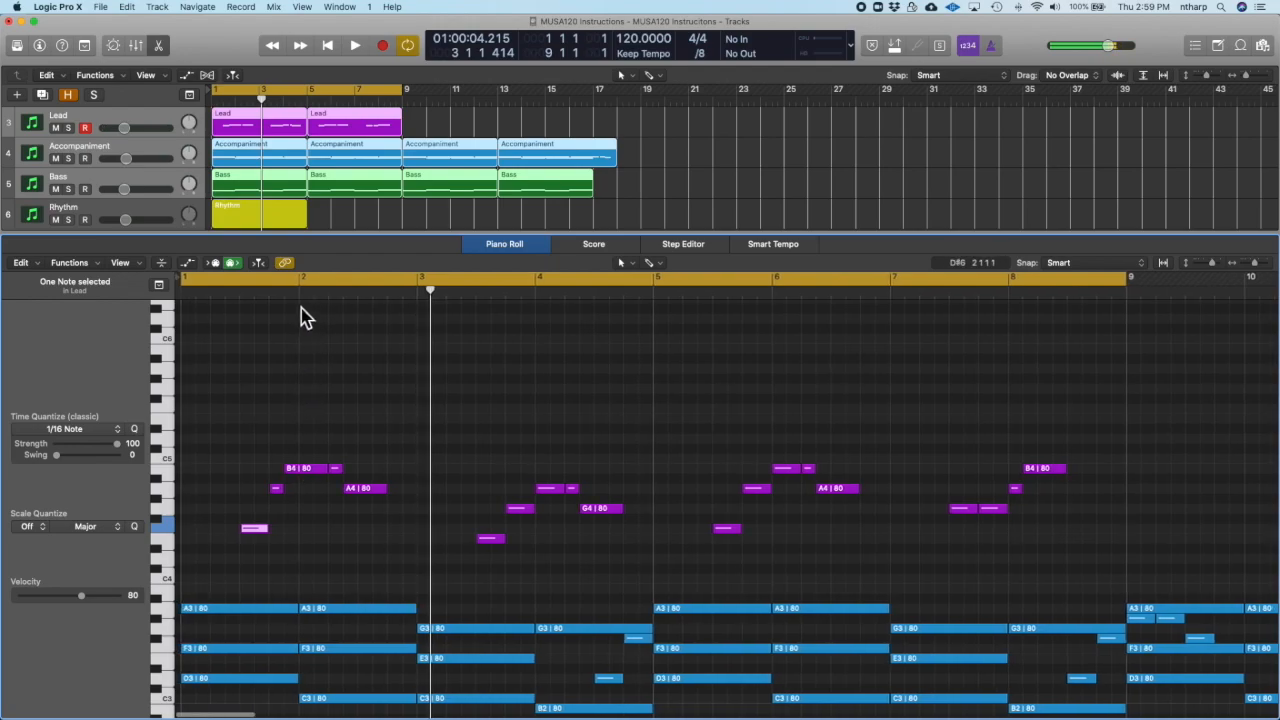
{"action": "key", "text": "space"}
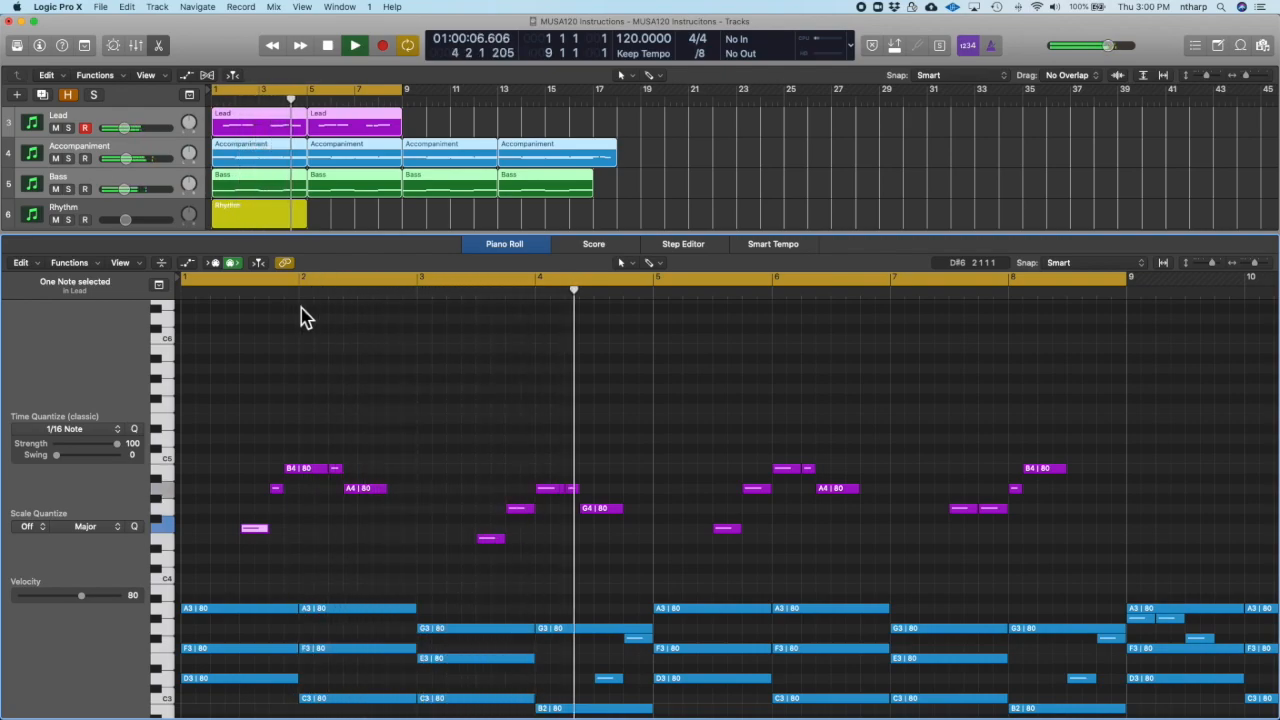
{"action": "key", "text": "space"}
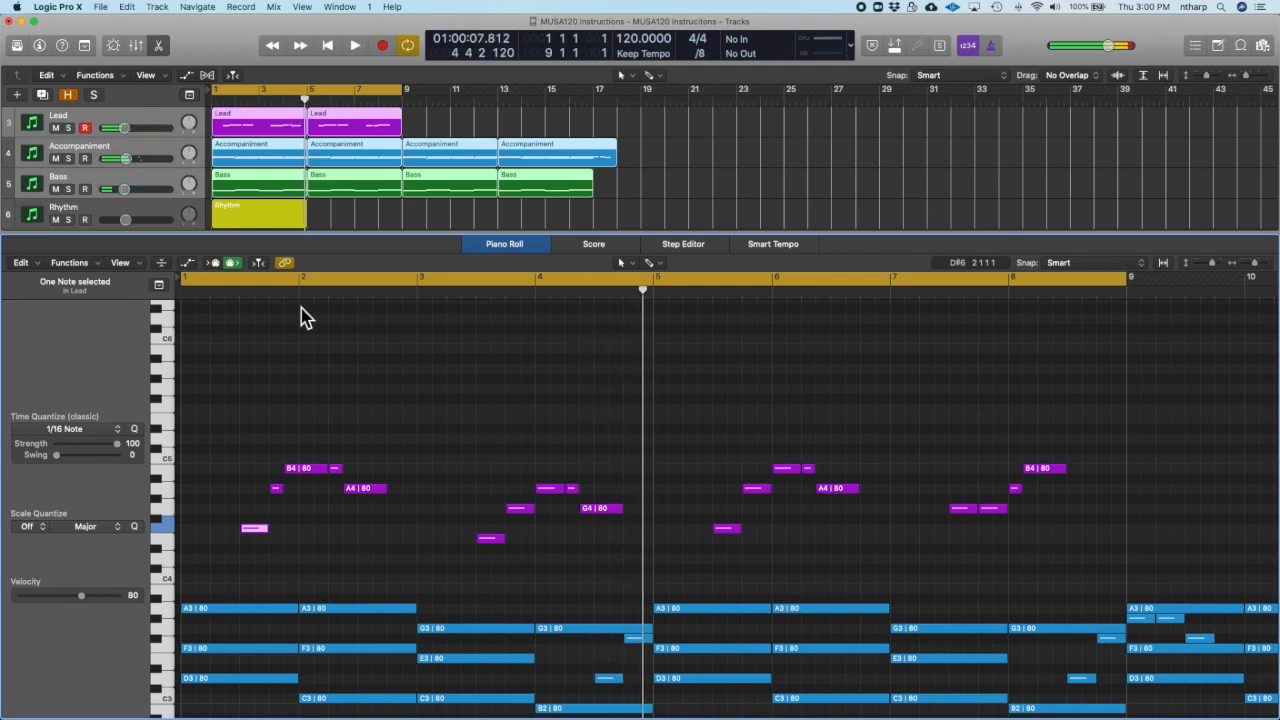
Start the first Lead notes of bars 4 and 6 an eighth note earlier and shorten the note preceding each to match
{"action": "scroll", "coordinate": [277, 477], "scroll_direction": "down", "scroll_amount": 1}
{"action": "scroll", "coordinate": [559, 490], "scroll_direction": "down", "scroll_amount": 3}
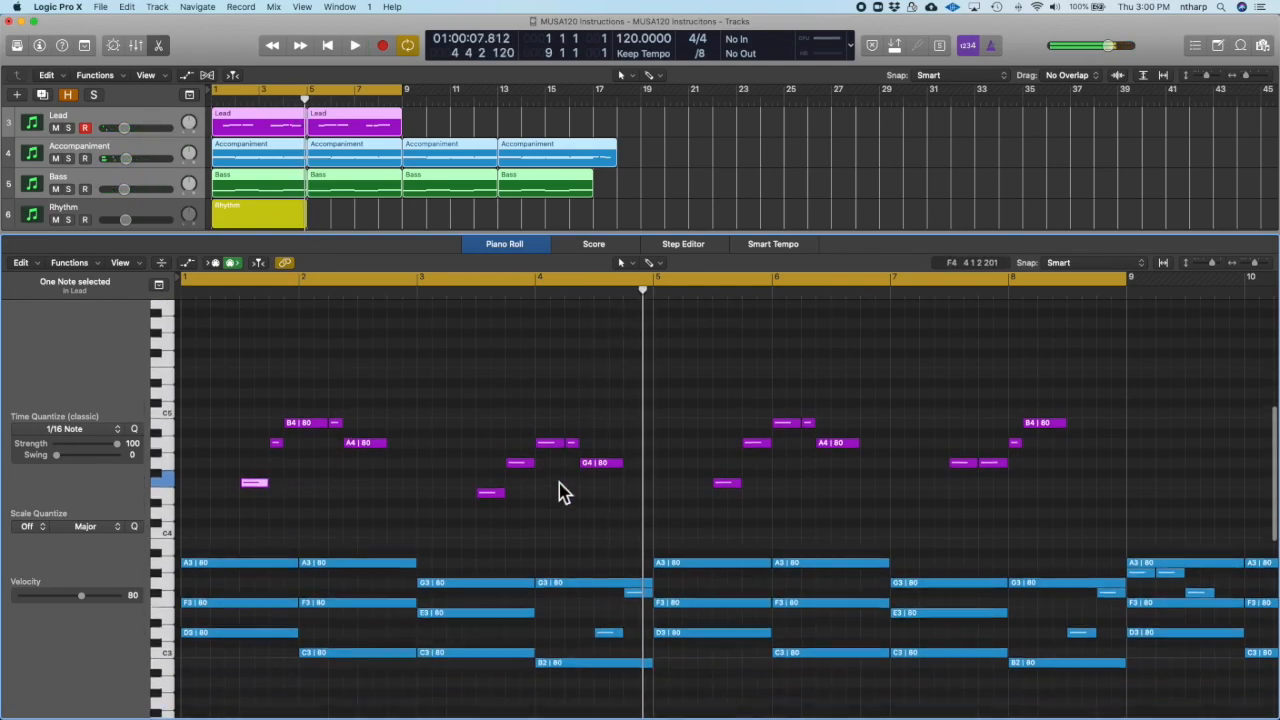
{"action": "scroll", "coordinate": [559, 490], "scroll_direction": "down", "scroll_amount": 1}
{"action": "mouse_move", "coordinate": [533, 447]}
{"action": "left_mouse_down"}
{"action": "mouse_move", "coordinate": [520, 447]}
{"action": "mouse_move", "coordinate": [536, 437]}
{"action": "left_mouse_up"}
{"action": "mouse_move", "coordinate": [769, 428]}
{"action": "left_mouse_down"}
{"action": "mouse_move", "coordinate": [757, 431]}
{"action": "mouse_move", "coordinate": [764, 417]}
{"action": "left_mouse_up"}
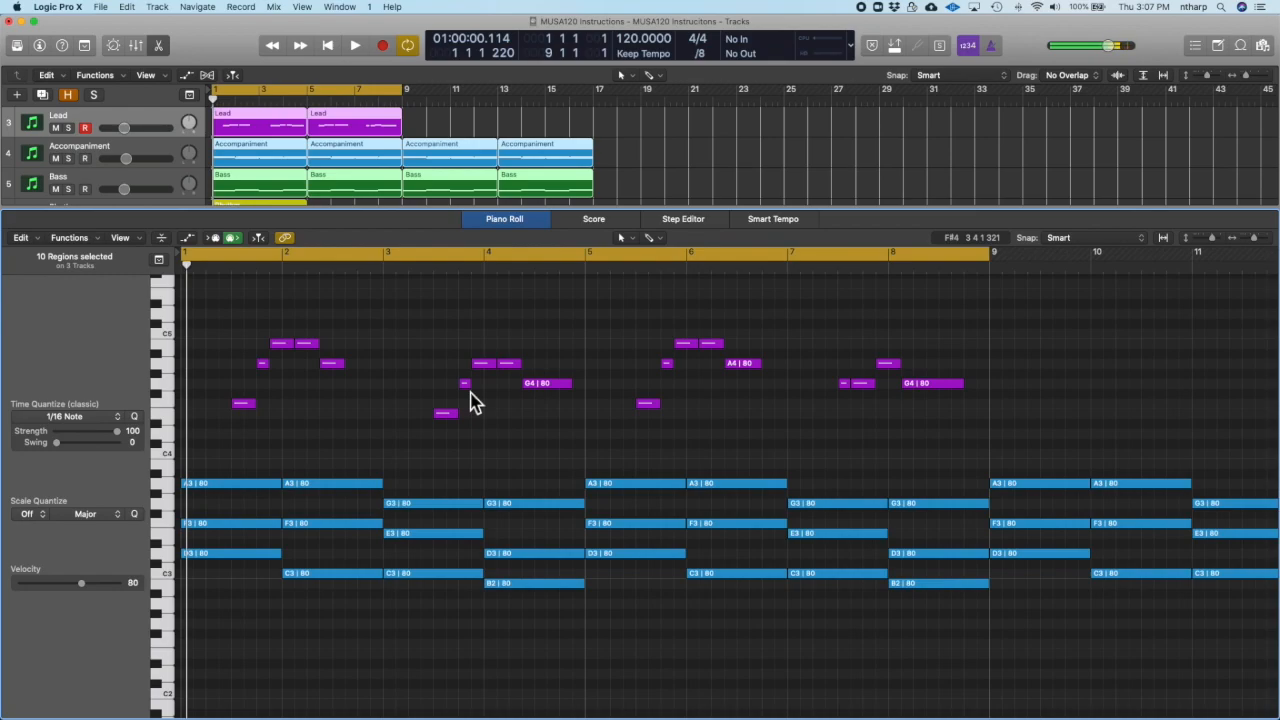
Play the full eight-bar loop and look over the Lead, Accompaniment and Bass notes in the Piano Roll
{"action": "key", "text": "space"}
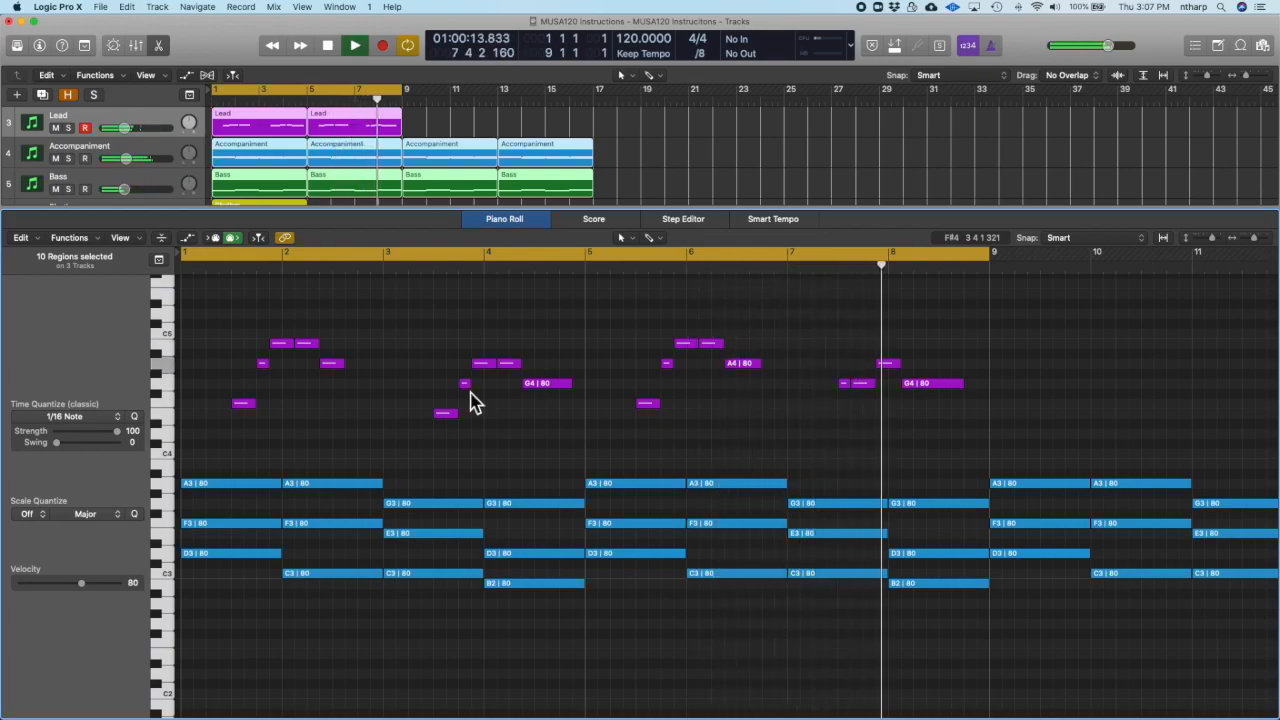
{"action": "key", "text": "space"}
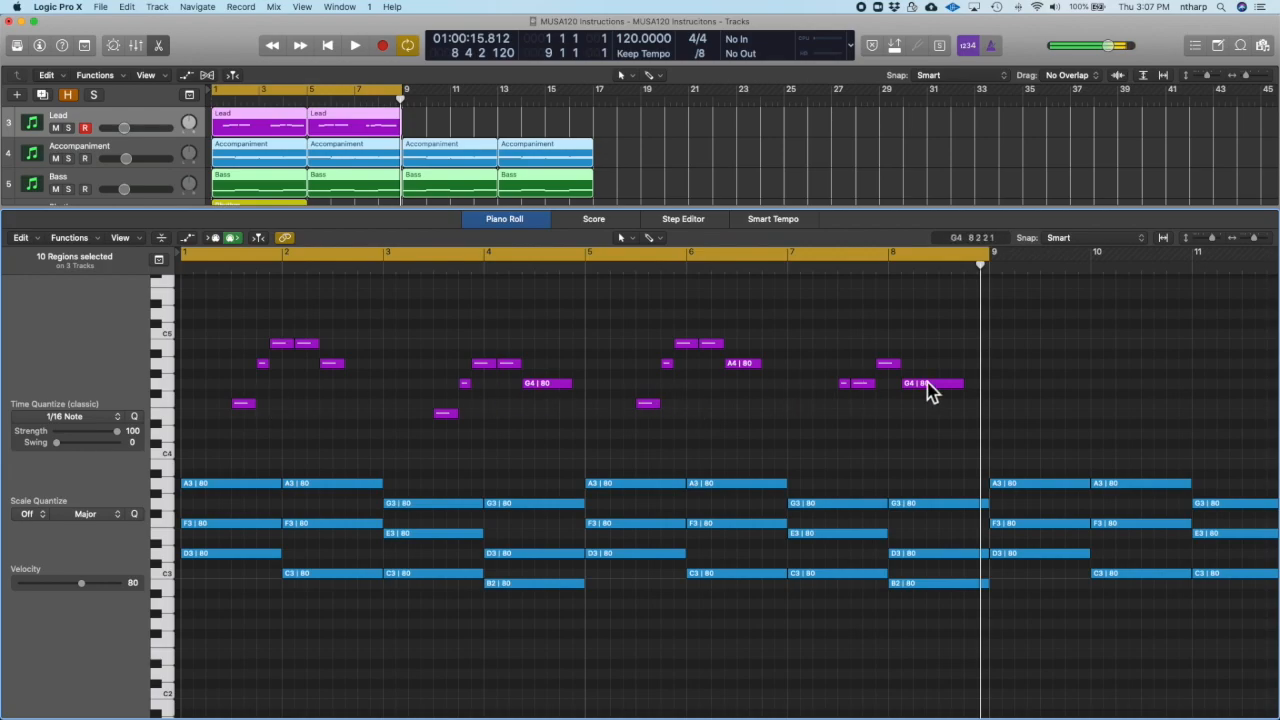
{"action": "scroll", "coordinate": [928, 392], "scroll_direction": "down", "scroll_amount": 5}
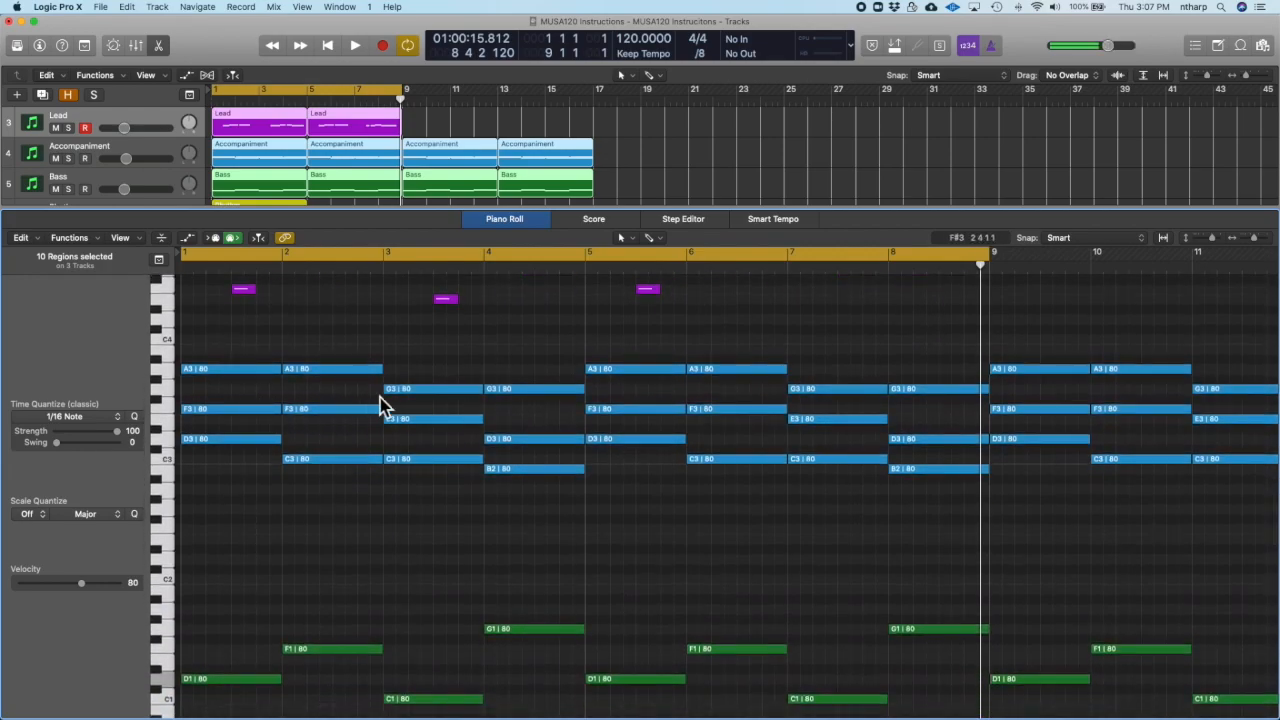
{"action": "scroll", "coordinate": [763, 429], "scroll_direction": "up", "scroll_amount": 6}
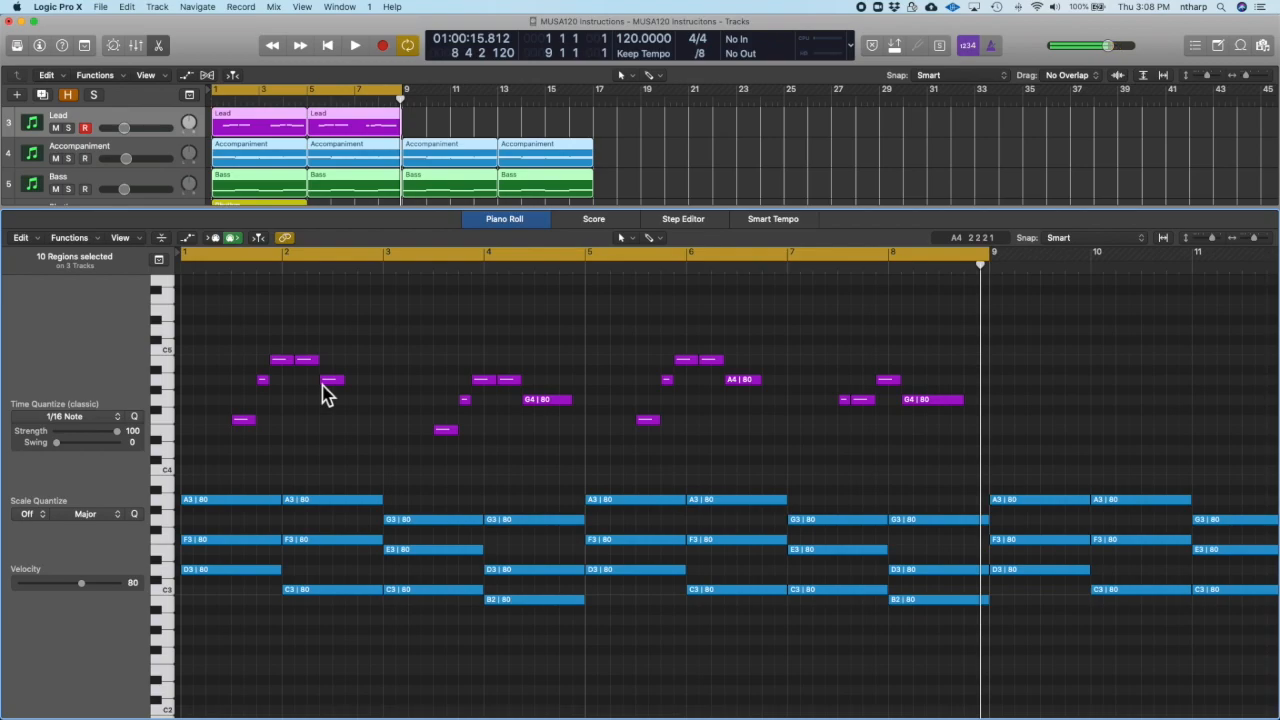
Enlarge the Tracks area and display the Lead, Accompaniment and Bass regions together in the Piano Roll
{"action": "left_click_drag", "start_coordinate": [380, 212], "coordinate": [379, 293]}
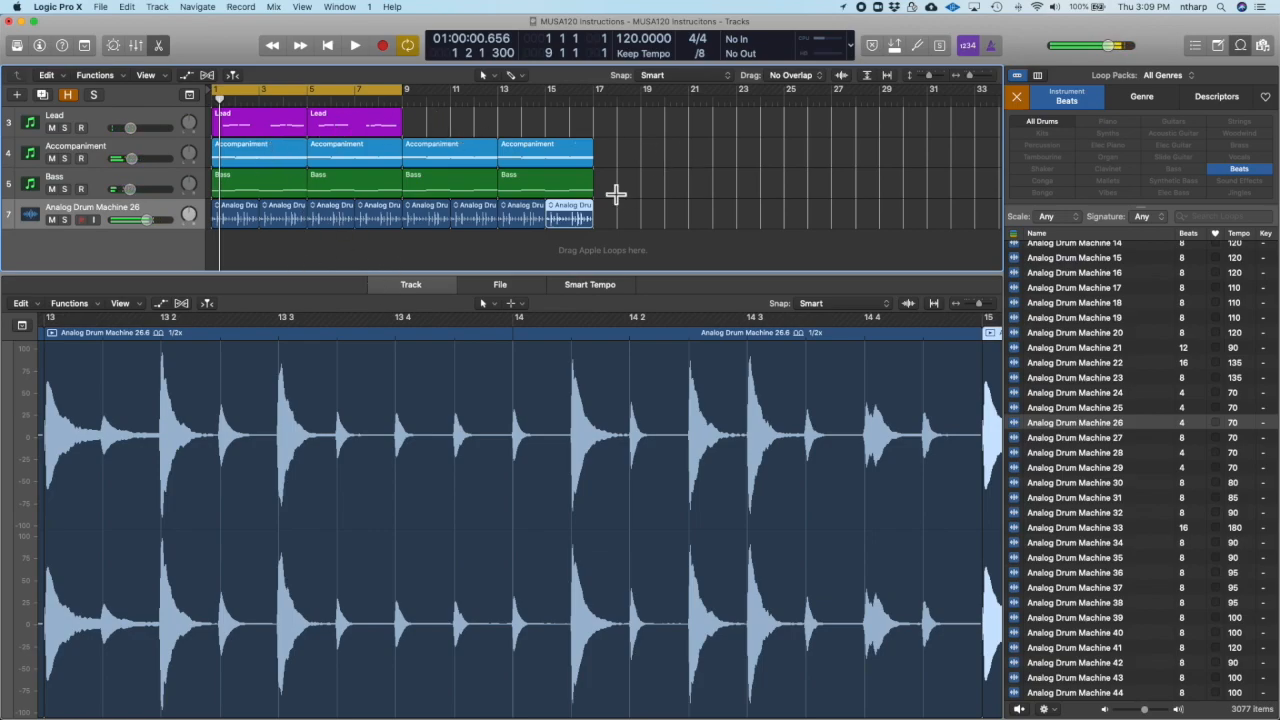
{"action": "left_click_drag", "start_coordinate": [623, 194], "coordinate": [271, 128]}
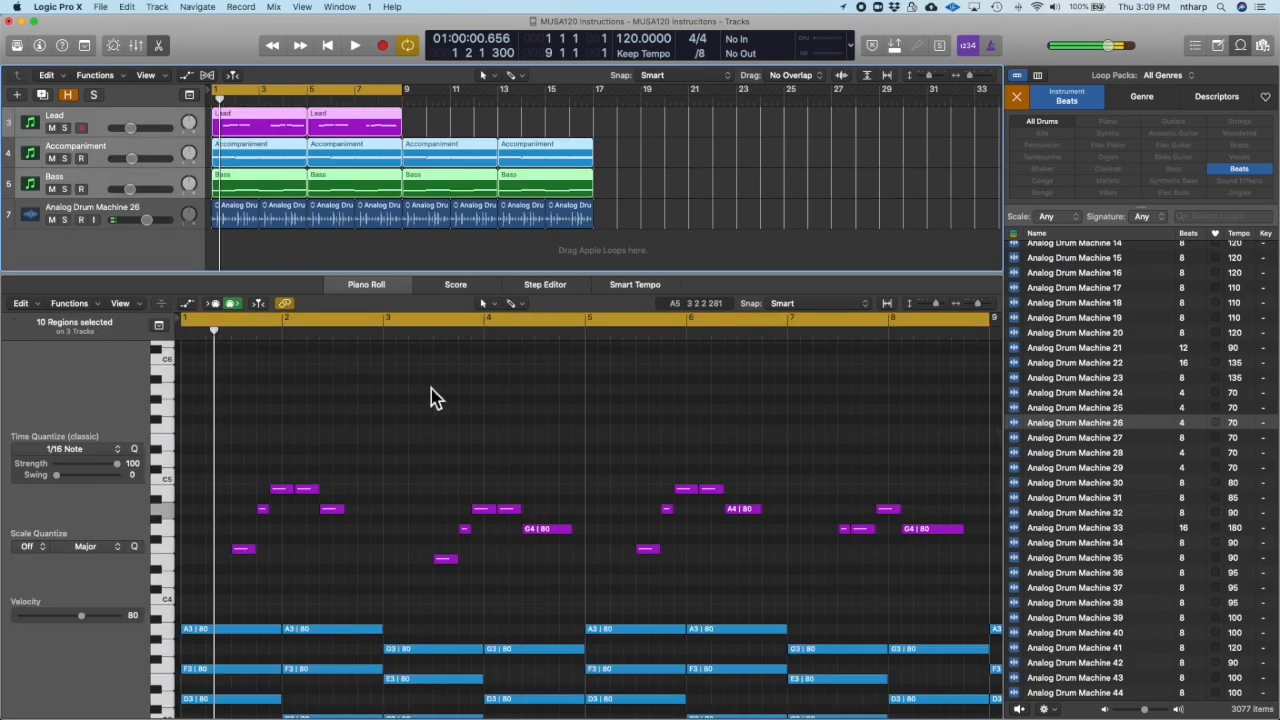
{"action": "scroll", "coordinate": [431, 389], "scroll_direction": "down", "scroll_amount": 5}
{"action": "scroll", "coordinate": [431, 389], "scroll_direction": "up", "scroll_amount": 1}
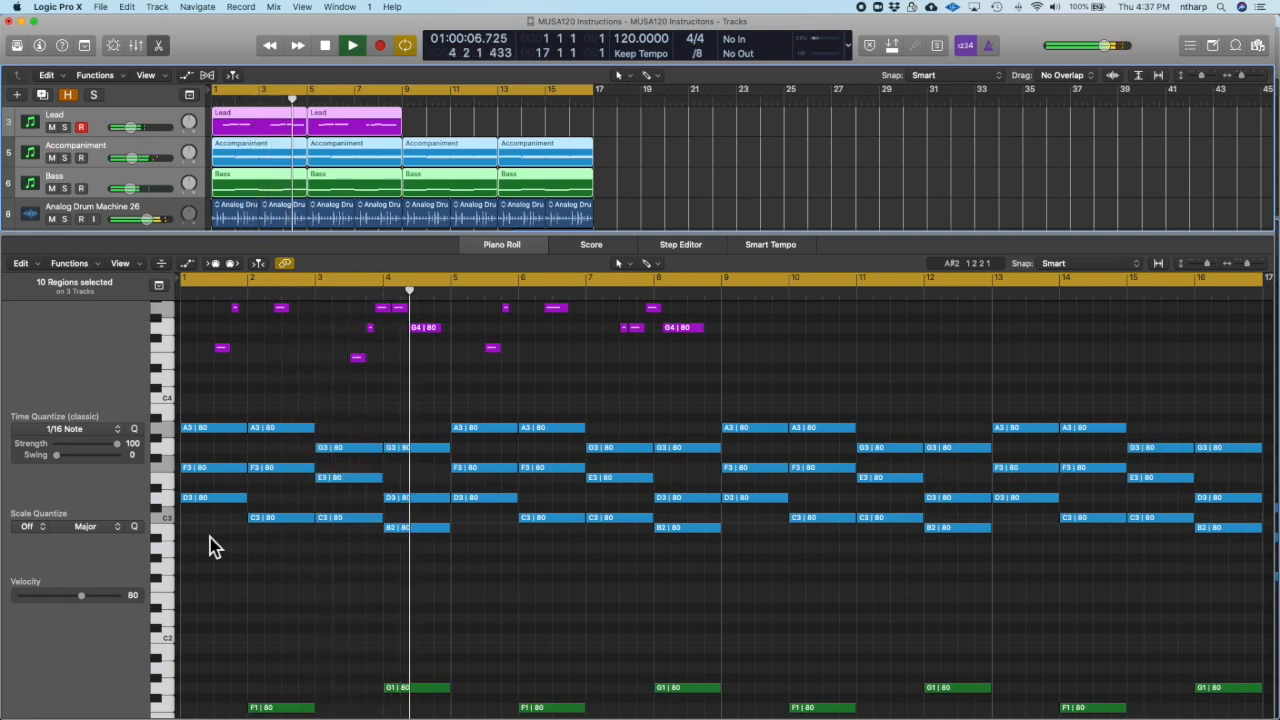
{"action": "scroll", "coordinate": [210, 545], "scroll_direction": "up", "scroll_amount": 1}
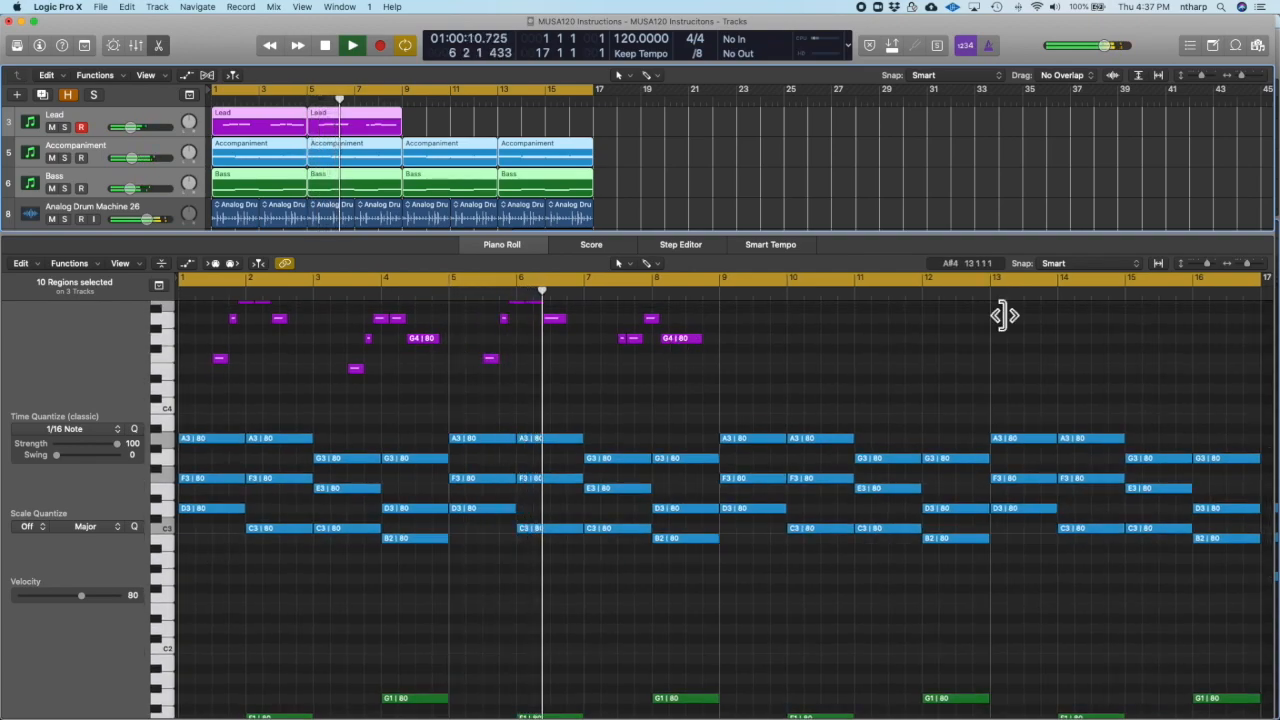
{"action": "scroll", "coordinate": [874, 368], "scroll_direction": "up", "scroll_amount": 1}
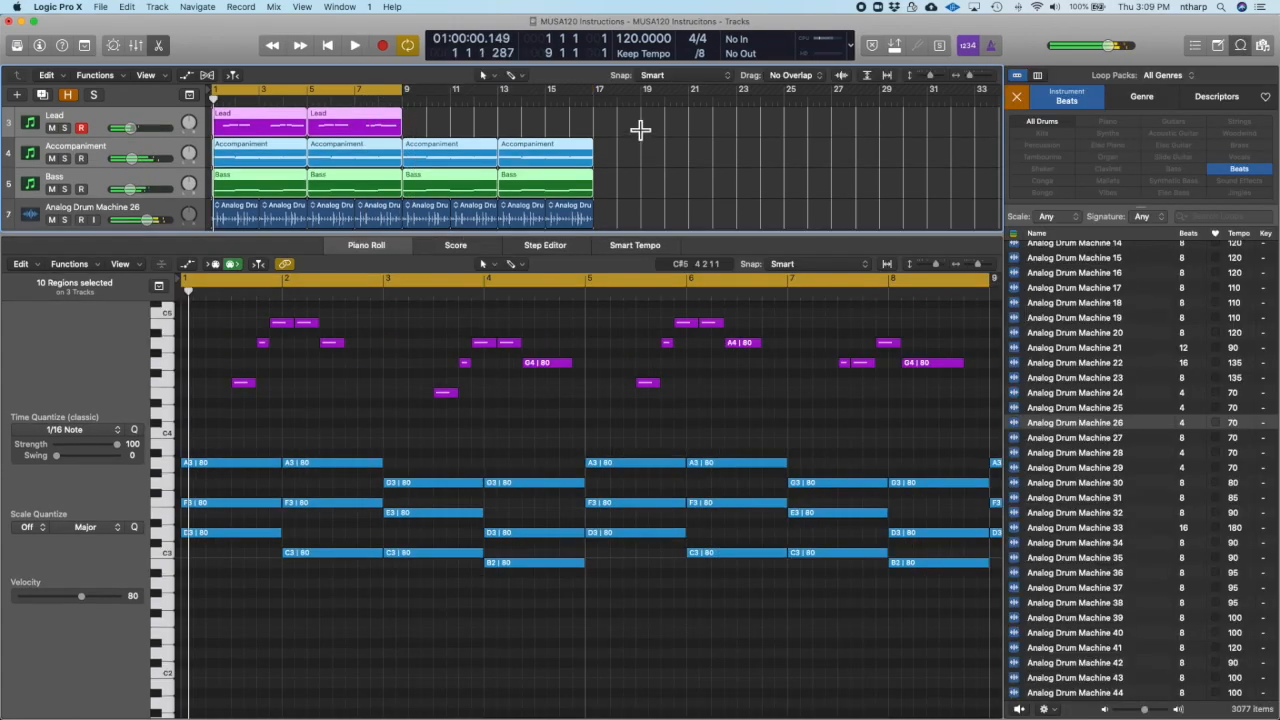
Copy the two Lead regions to bars 9 to 16 and extend the cycle range to bar 17
{"action": "left_click", "coordinate": [612, 137]}
{"action": "left_click_drag", "start_coordinate": [432, 130], "coordinate": [597, 95]}
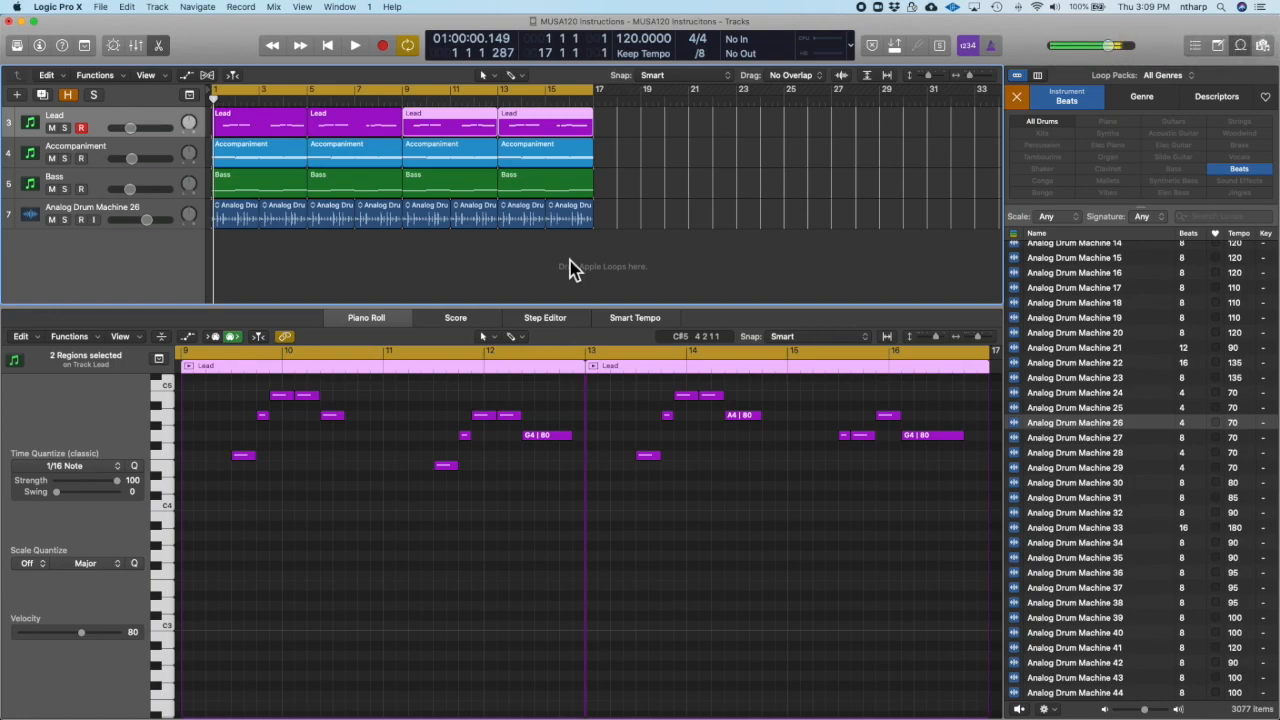
{"action": "scroll", "coordinate": [456, 402], "scroll_direction": "up", "scroll_amount": 2}
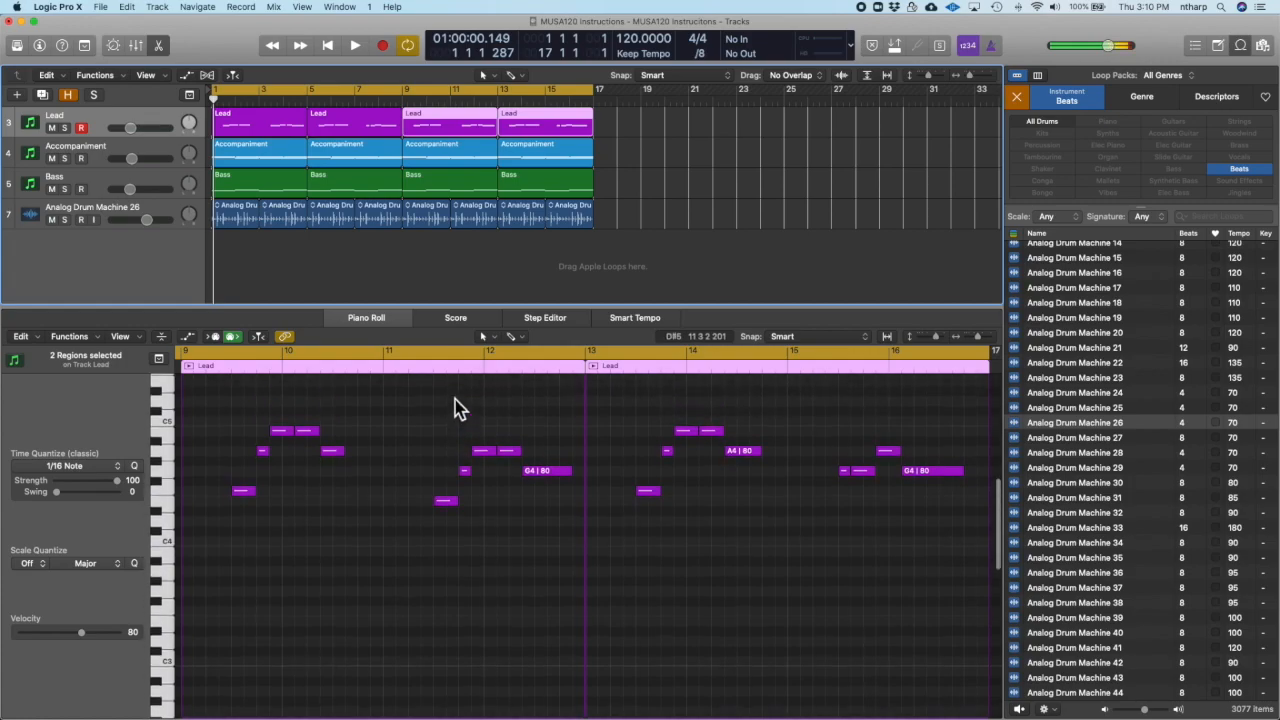
In the copied Lead regions, start the first note of bar 13 an eighth note later and play back from bar 9
{"action": "left_click", "coordinate": [656, 134]}
{"action": "left_click", "coordinate": [553, 125]}
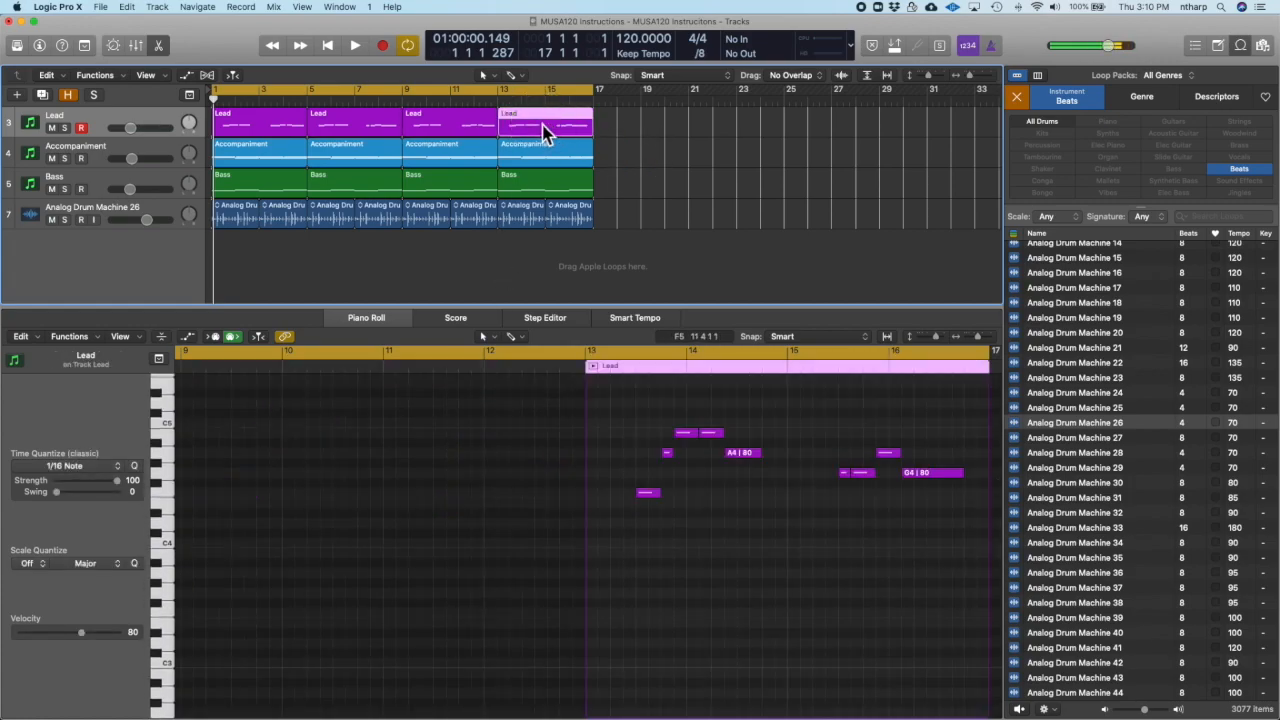
{"action": "left_click", "coordinate": [450, 125]}
{"action": "left_click_drag", "start_coordinate": [612, 130], "coordinate": [465, 130]}
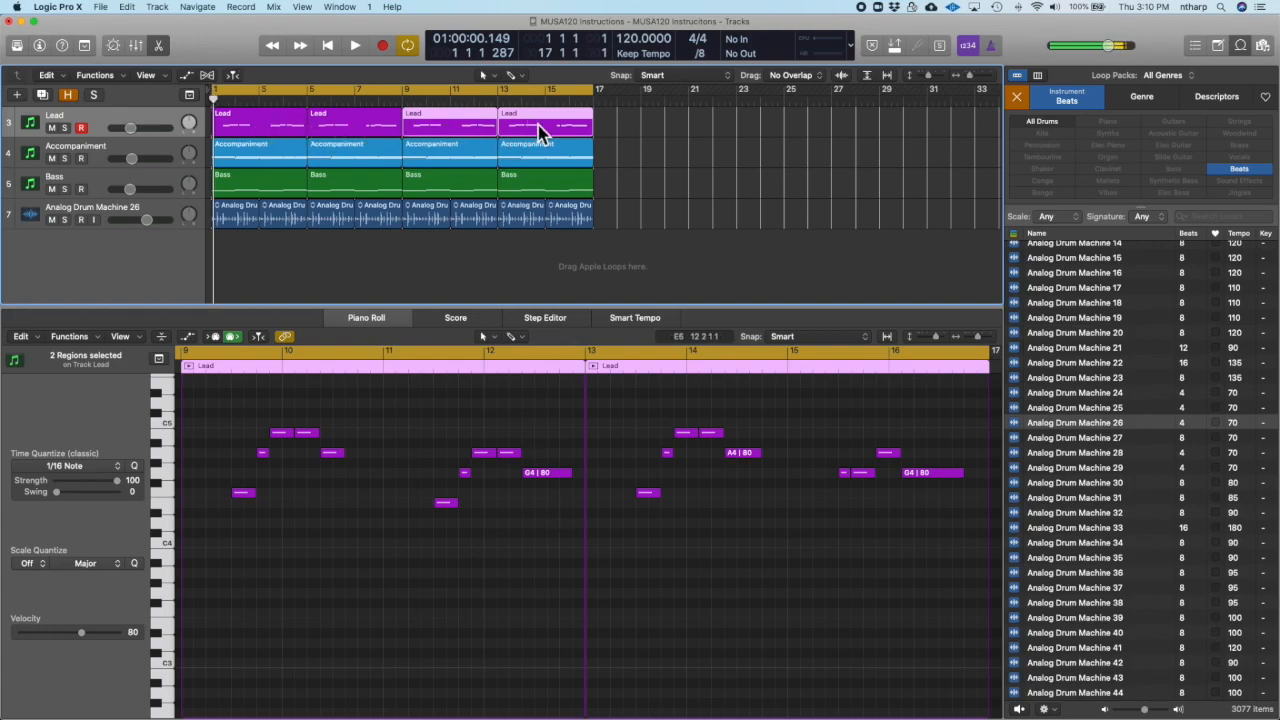
{"action": "left_click", "coordinate": [707, 535]}
{"action": "left_click_drag", "start_coordinate": [640, 492], "coordinate": [652, 492]}
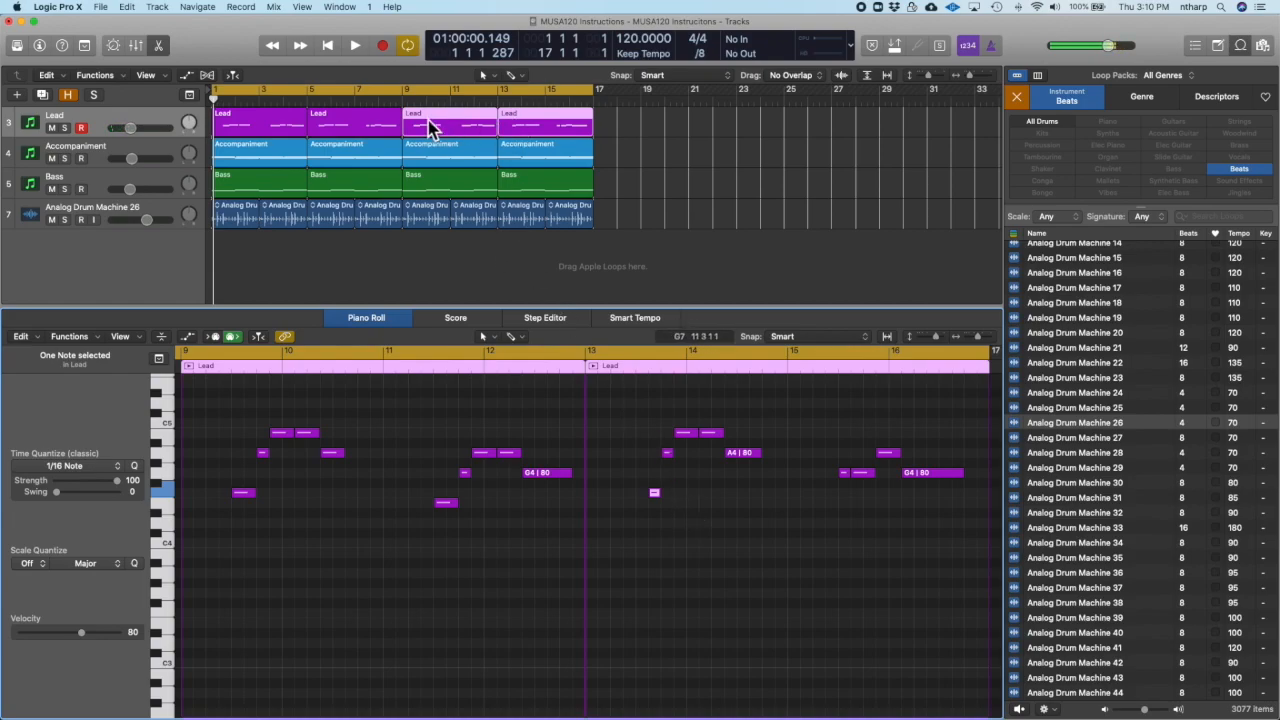
{"action": "key", "text": "shift+space"}
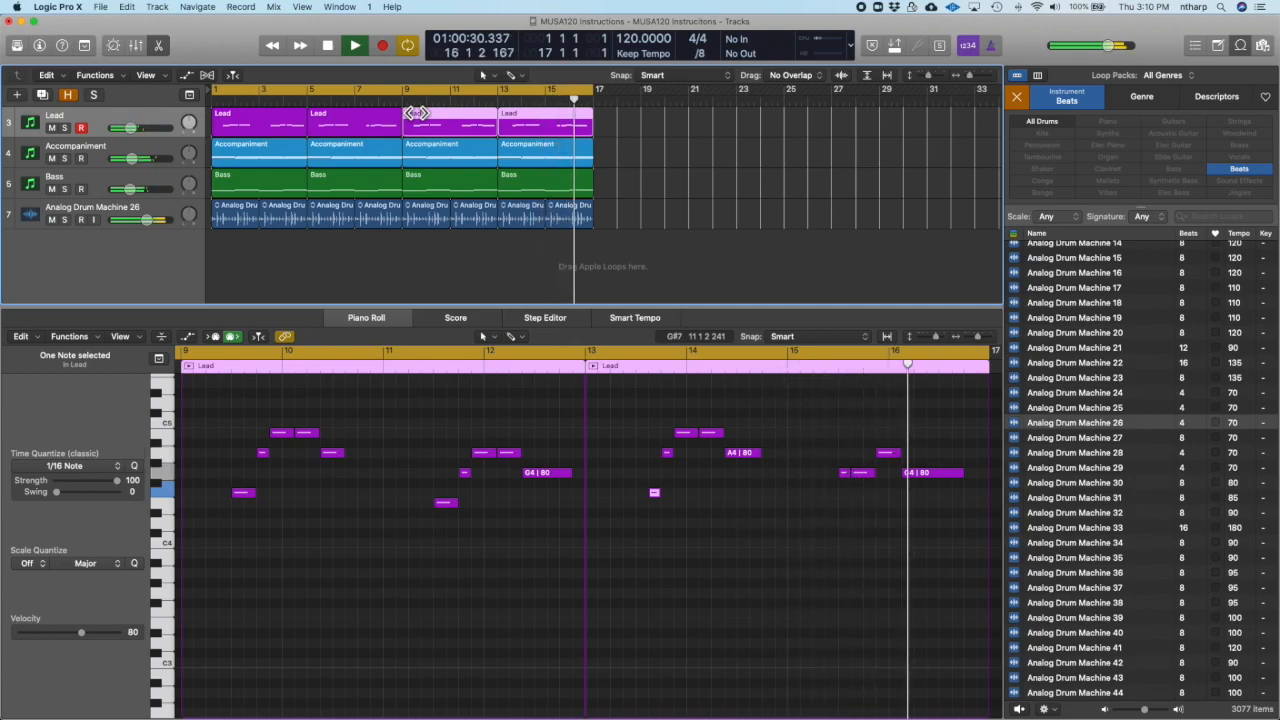
{"action": "key", "text": "space"}
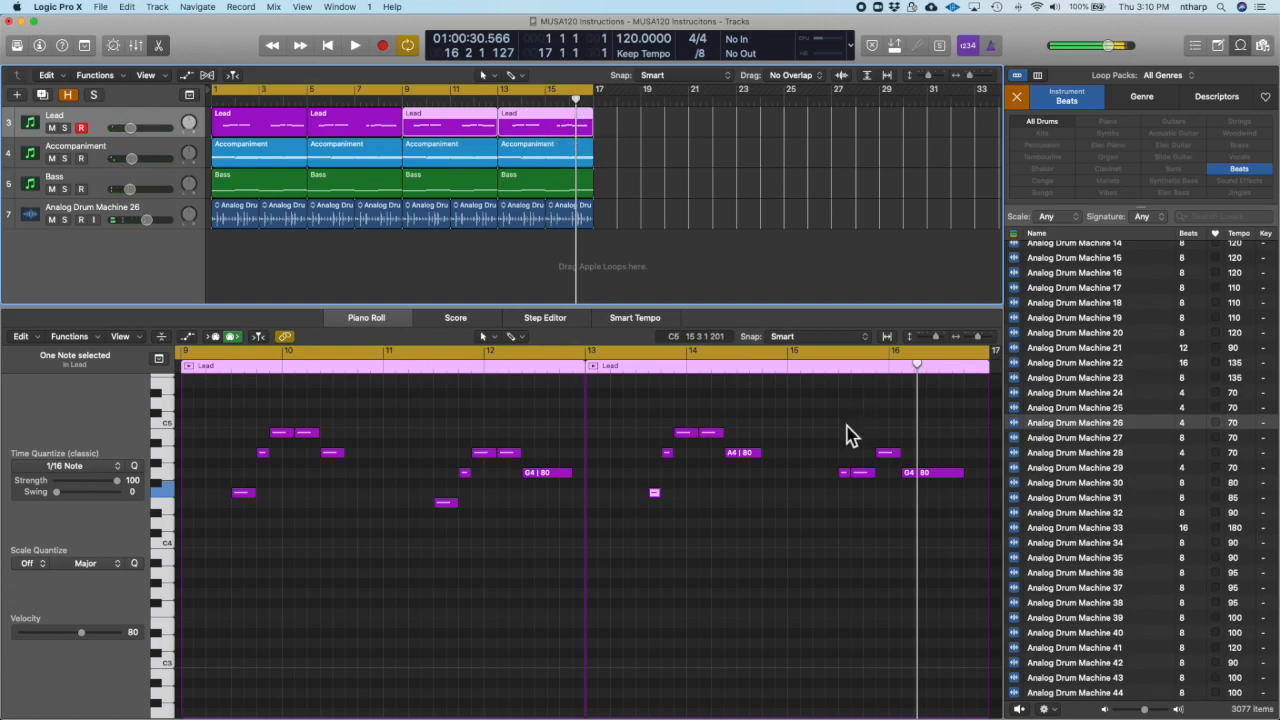
Delete the closing Lead phrase in bars 15 and 16 and stop the playback
{"action": "left_click_drag", "start_coordinate": [847, 433], "coordinate": [940, 522]}
{"action": "key", "text": "BackSpace"}
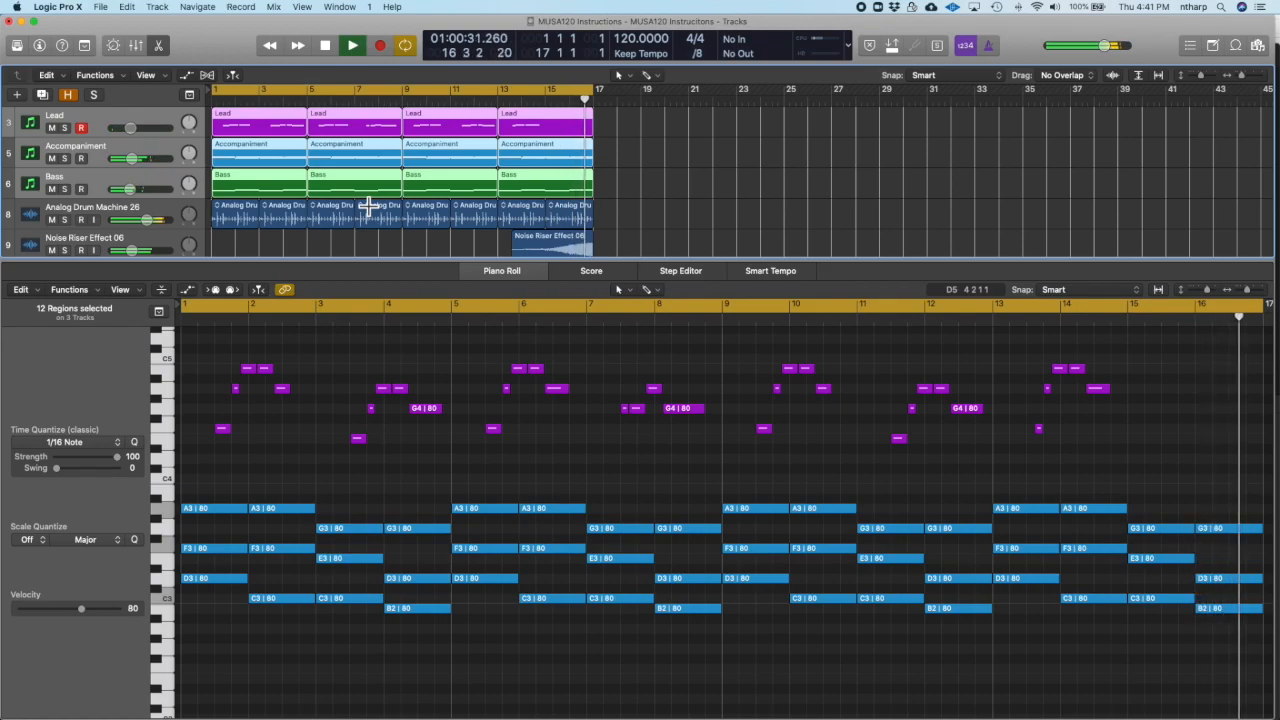
{"action": "key", "text": "space"}
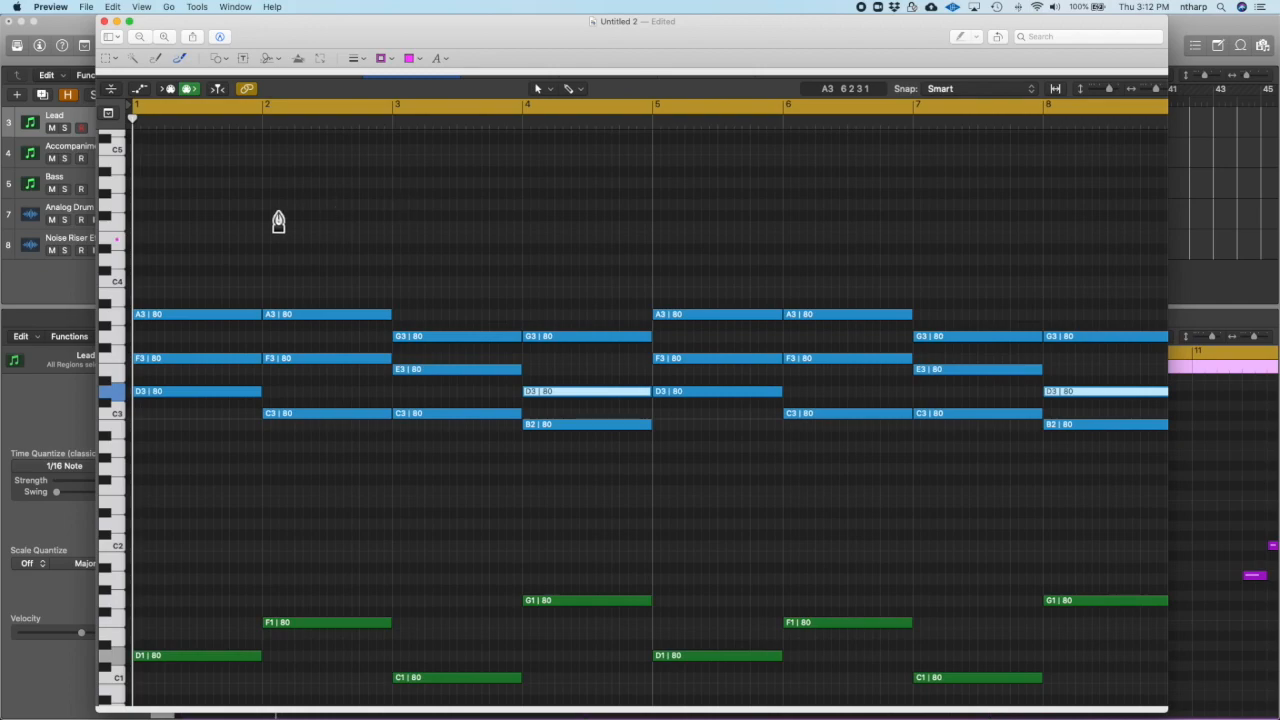
Switch to Preview and sketch four melody contours above the chords, rising around bars 2 and 6 and falling around bars 4 and 8
{"action": "mouse_move", "coordinate": [201, 228]}
{"action": "left_mouse_down"}
{"action": "mouse_move", "coordinate": [294, 194]}
{"action": "mouse_move", "coordinate": [309, 212]}
{"action": "left_mouse_up"}
{"action": "key", "text": "super+z"}
{"action": "left_click_drag", "start_coordinate": [258, 244], "coordinate": [397, 183]}
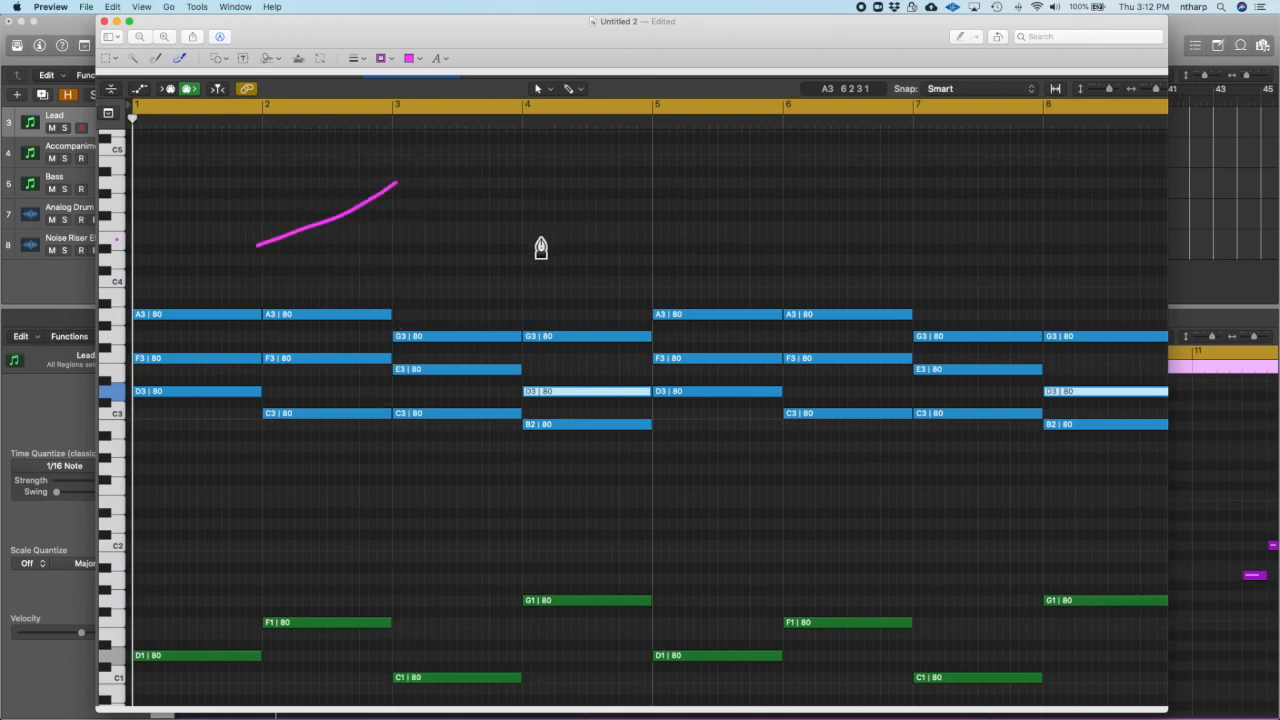
{"action": "left_click", "coordinate": [538, 241]}
{"action": "left_click_drag", "start_coordinate": [502, 229], "coordinate": [655, 270]}
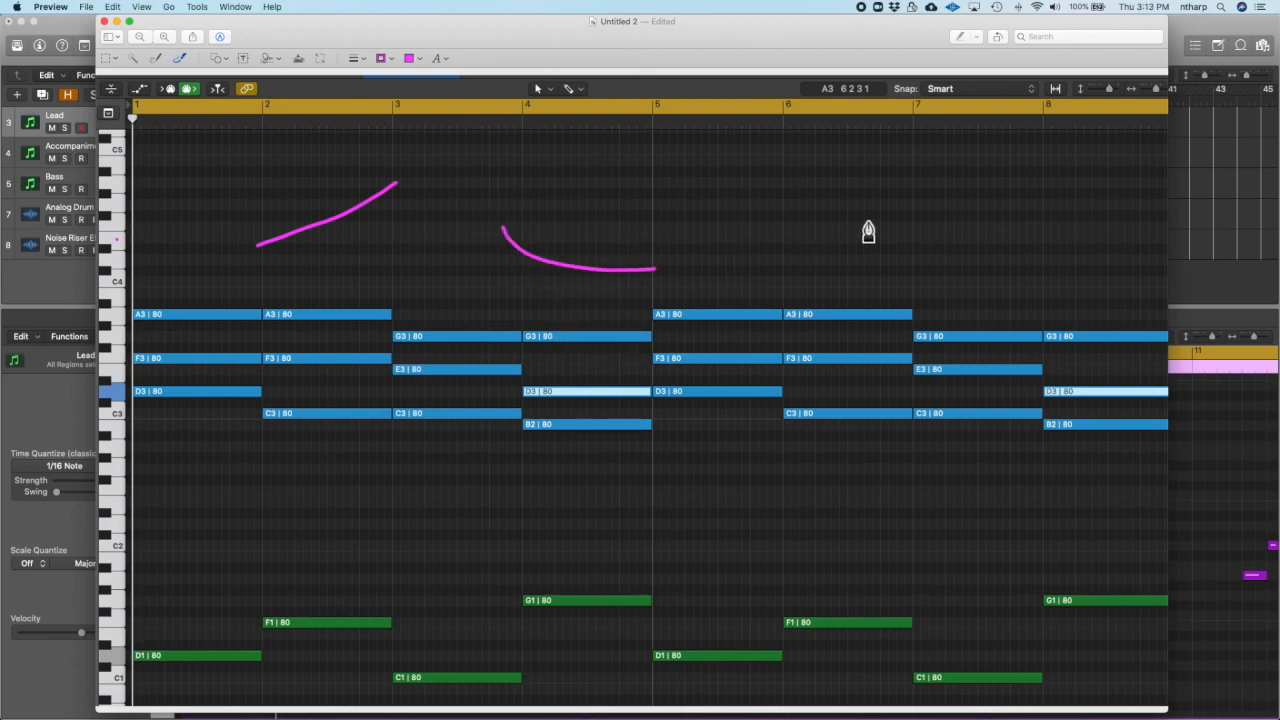
{"action": "key", "text": "super+z"}
{"action": "left_click_drag", "start_coordinate": [491, 232], "coordinate": [580, 287]}
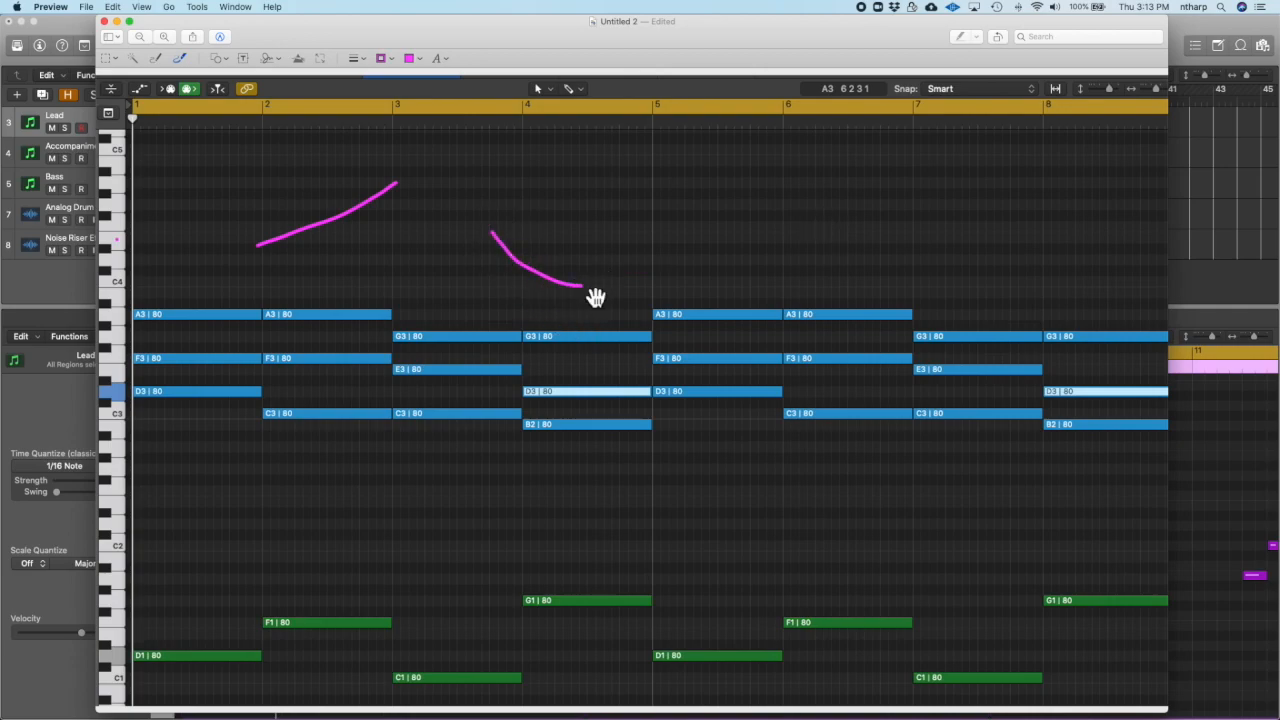
{"action": "left_click_drag", "start_coordinate": [751, 241], "coordinate": [920, 163]}
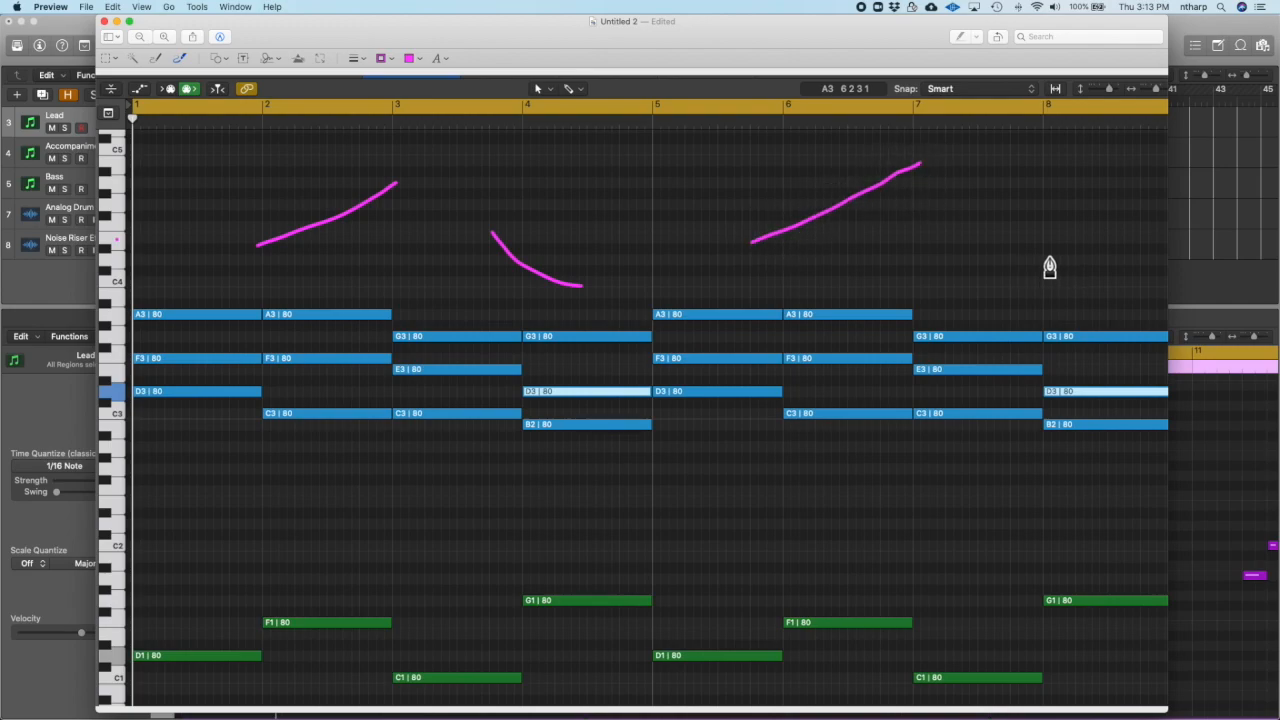
{"action": "left_click_drag", "start_coordinate": [1026, 230], "coordinate": [1123, 274]}
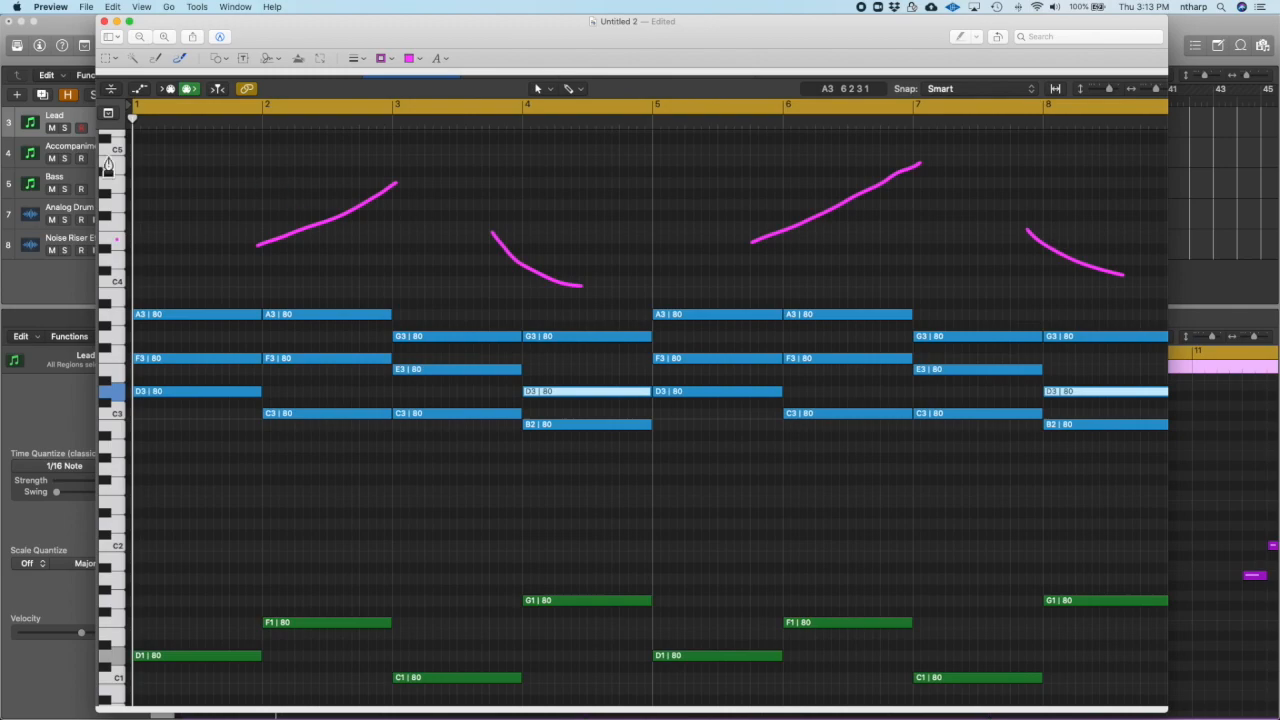
Place a note block at the start of the first rising contour and move the block and contour slightly higher
{"action": "mouse_move", "coordinate": [320, 245]}
{"action": "left_mouse_down"}
{"action": "mouse_move", "coordinate": [357, 271]}
{"action": "mouse_move", "coordinate": [343, 277]}
{"action": "mouse_move", "coordinate": [335, 378]}
{"action": "mouse_move", "coordinate": [311, 429]}
{"action": "mouse_move", "coordinate": [297, 243]}
{"action": "mouse_move", "coordinate": [300, 298]}
{"action": "mouse_move", "coordinate": [353, 440]}
{"action": "mouse_move", "coordinate": [277, 240]}
{"action": "mouse_move", "coordinate": [294, 246]}
{"action": "mouse_move", "coordinate": [289, 258]}
{"action": "left_mouse_up"}
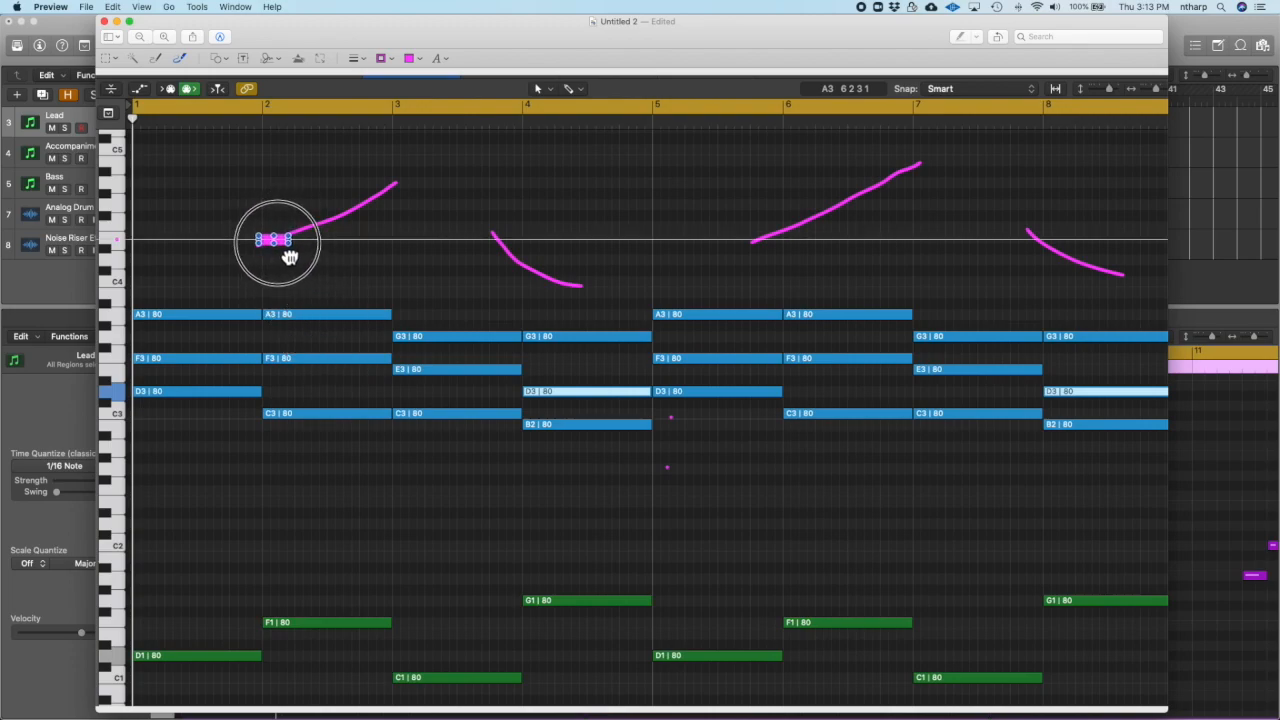
{"action": "left_click_drag", "start_coordinate": [289, 258], "coordinate": [289, 245]}
{"action": "left_click", "coordinate": [337, 215]}
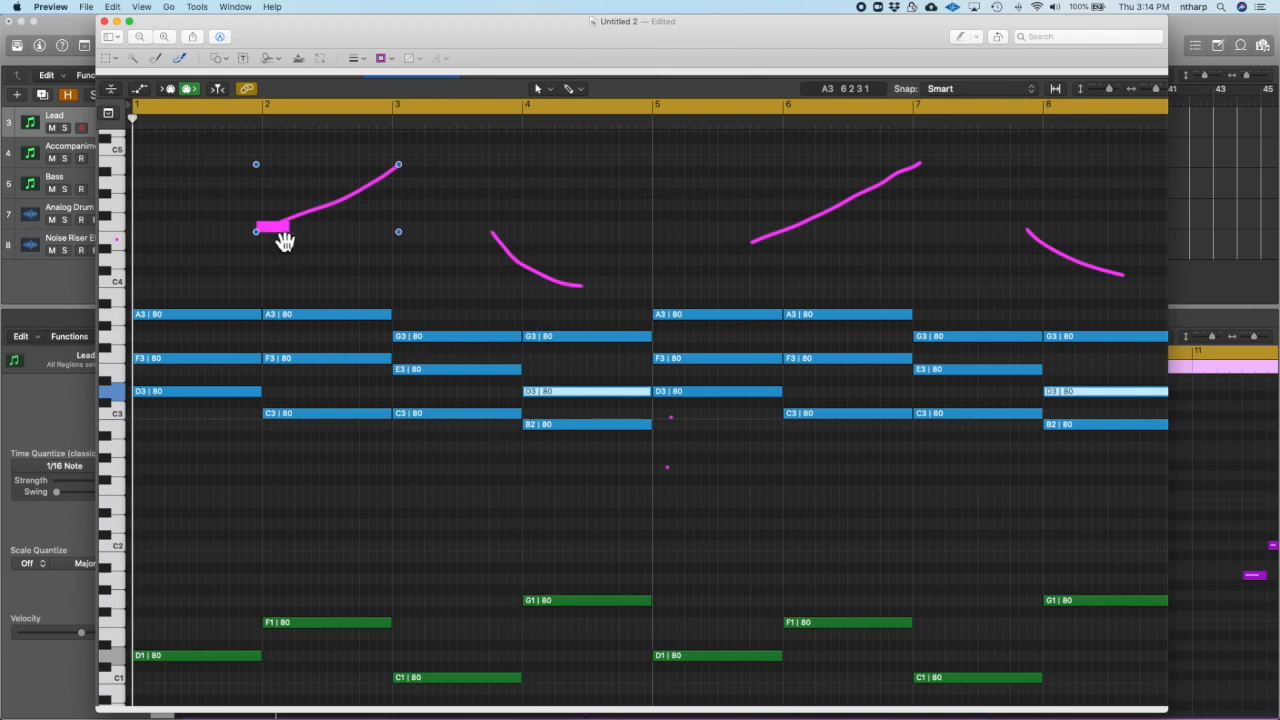
Copy the note block into three more ascending notes along the first contour, ending on C5 at bar 3
{"action": "left_click_drag", "start_coordinate": [283, 236], "coordinate": [350, 219]}
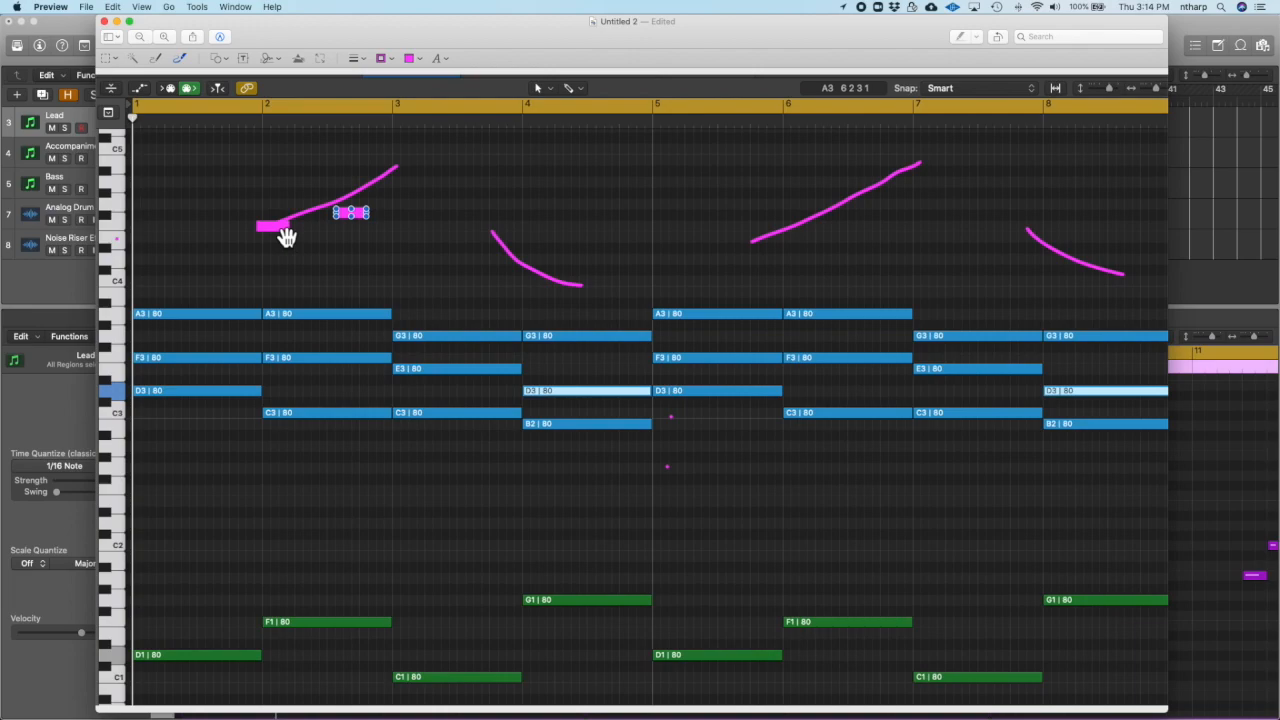
{"action": "left_click_drag", "start_coordinate": [275, 225], "coordinate": [413, 148]}
{"action": "left_click", "coordinate": [403, 173]}
{"action": "left_click_drag", "start_coordinate": [355, 228], "coordinate": [343, 210]}
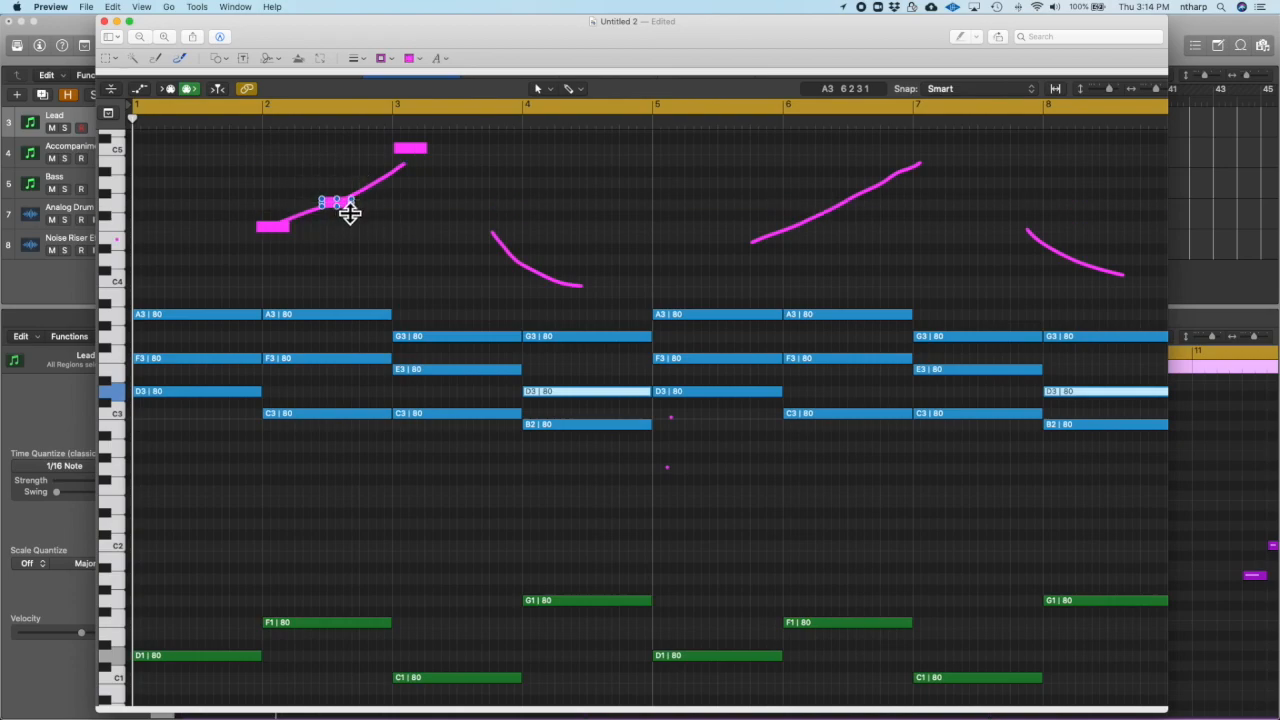
{"action": "left_click_drag", "start_coordinate": [278, 228], "coordinate": [381, 194]}
Place three descending note blocks along the falling contour near bar 4 and copy blocks onto the contours near bars 6 and 8
{"action": "left_click_drag", "start_coordinate": [420, 155], "coordinate": [513, 248]}
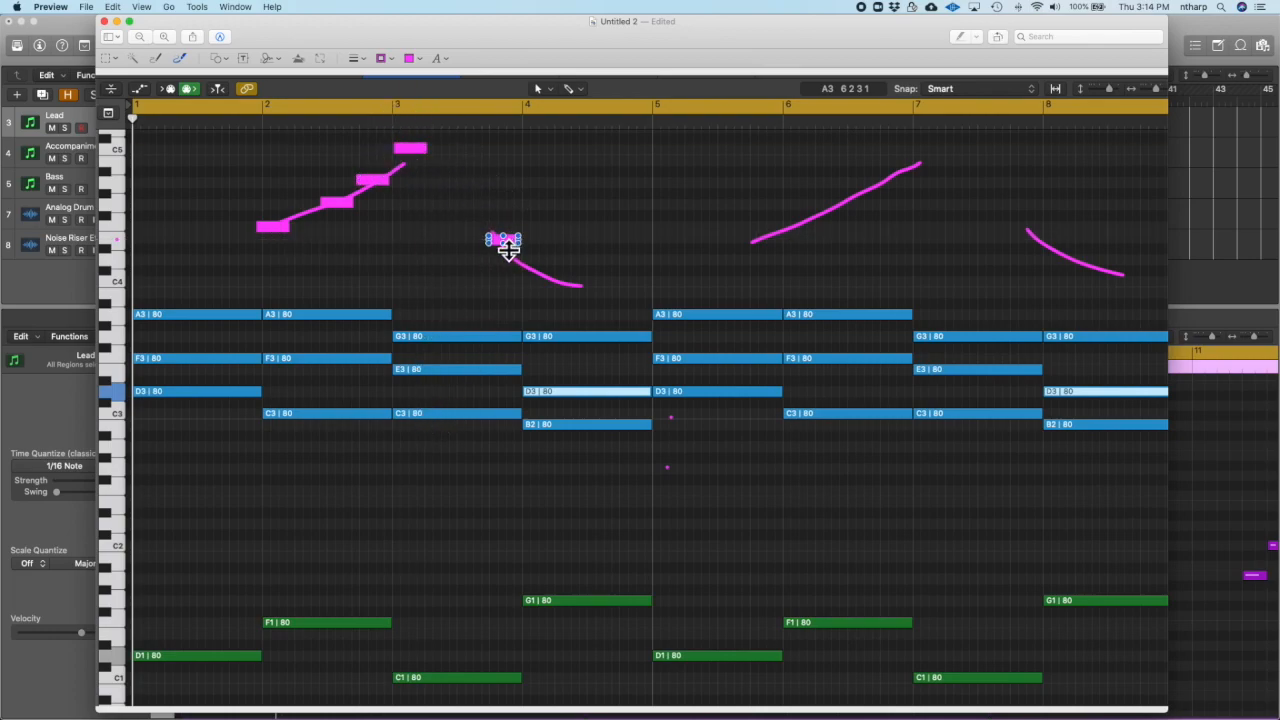
{"action": "left_click_drag", "start_coordinate": [425, 160], "coordinate": [551, 271]}
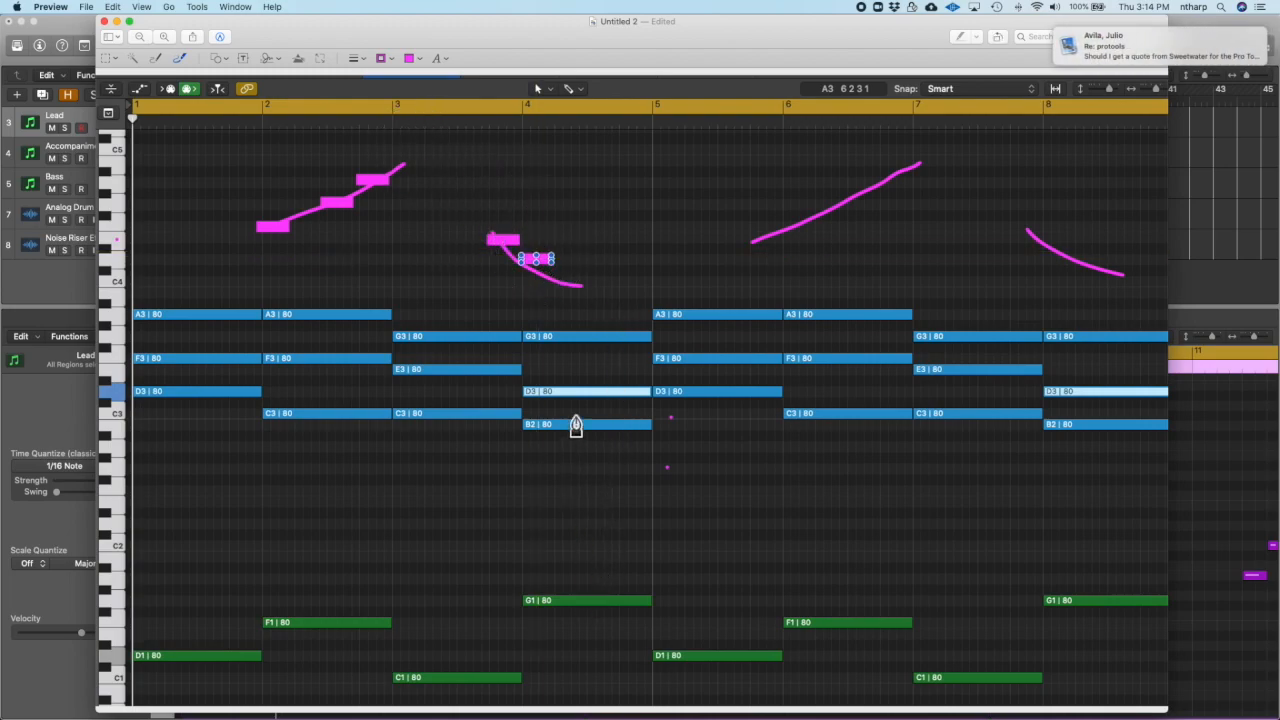
{"action": "left_click_drag", "start_coordinate": [556, 270], "coordinate": [582, 304]}
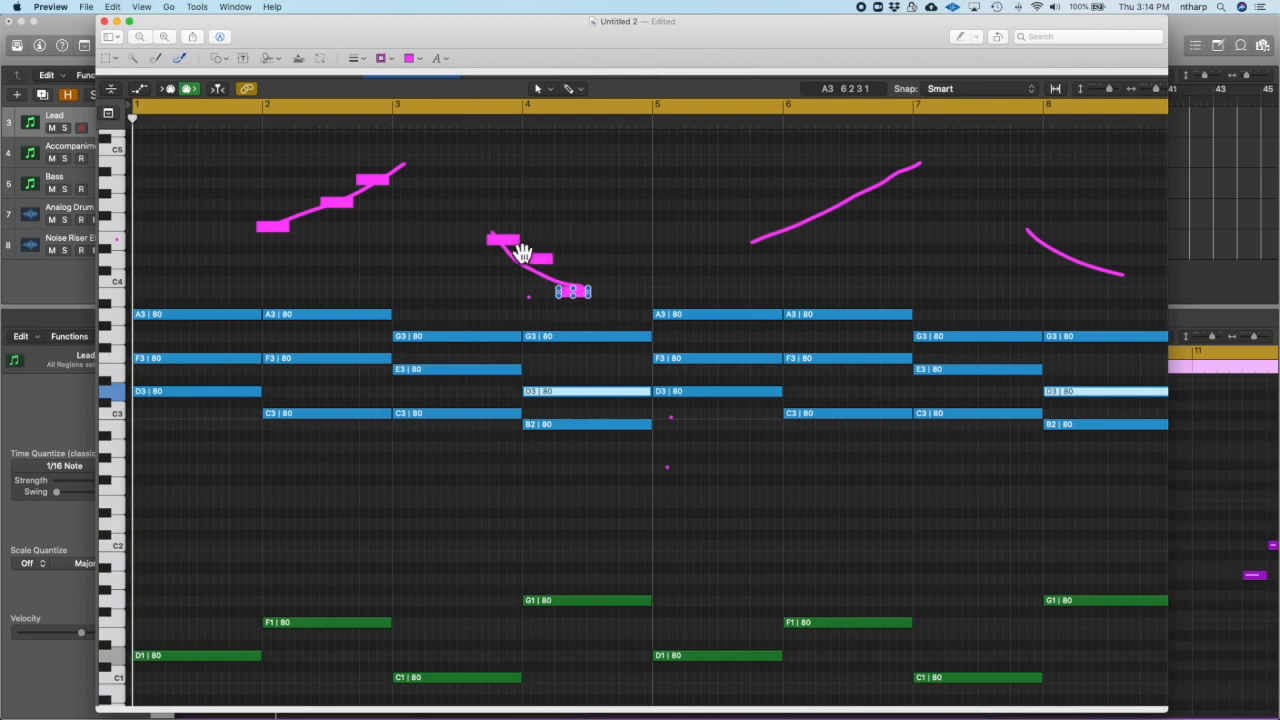
{"action": "left_click_drag", "start_coordinate": [516, 250], "coordinate": [777, 252]}
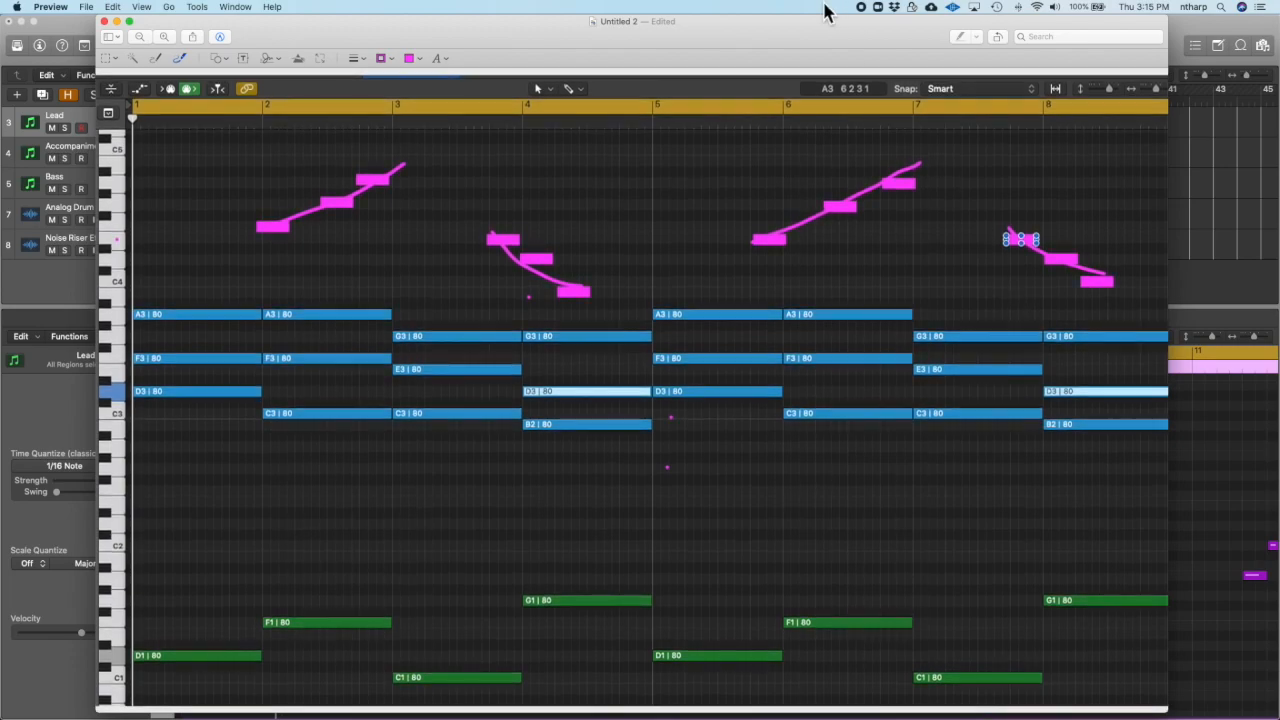
Move the Preview sketch below the Logic Pro window and play the eight-bar Lead melody in Logic Pro
{"action": "left_click_drag", "start_coordinate": [749, 43], "coordinate": [816, 457]}
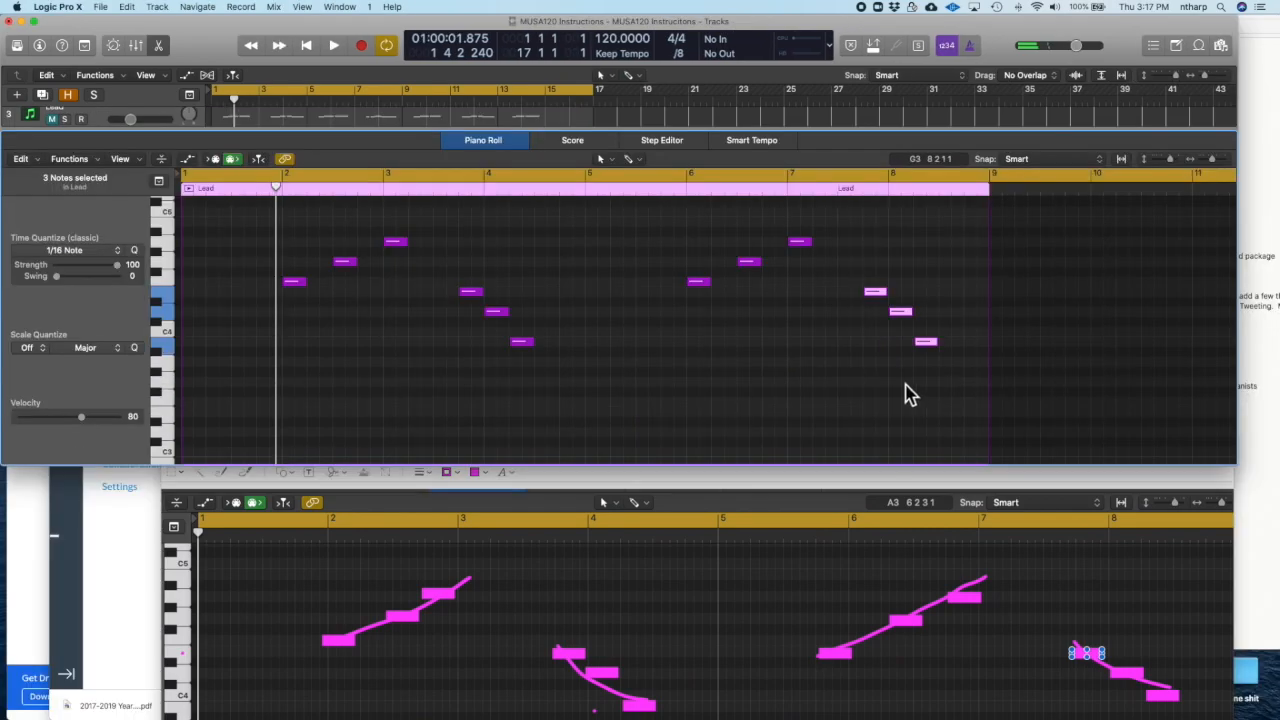
{"action": "key", "text": "space"}
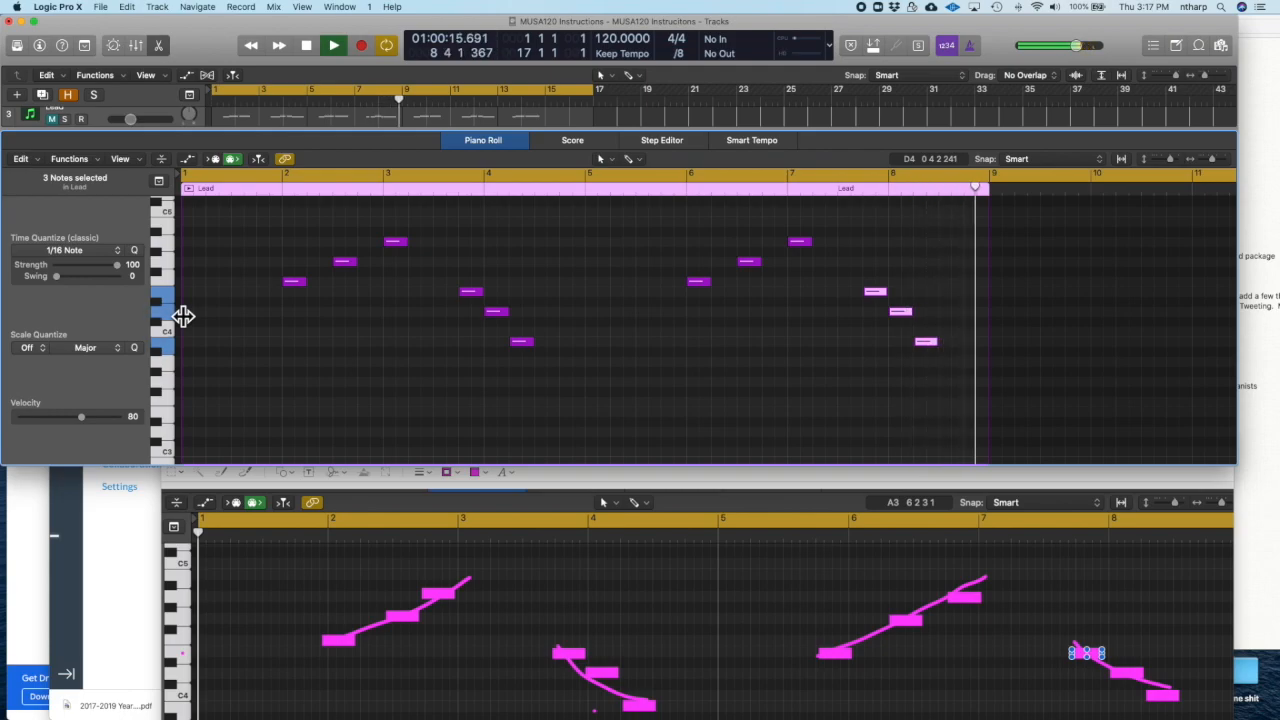
{"action": "key", "text": "space"}
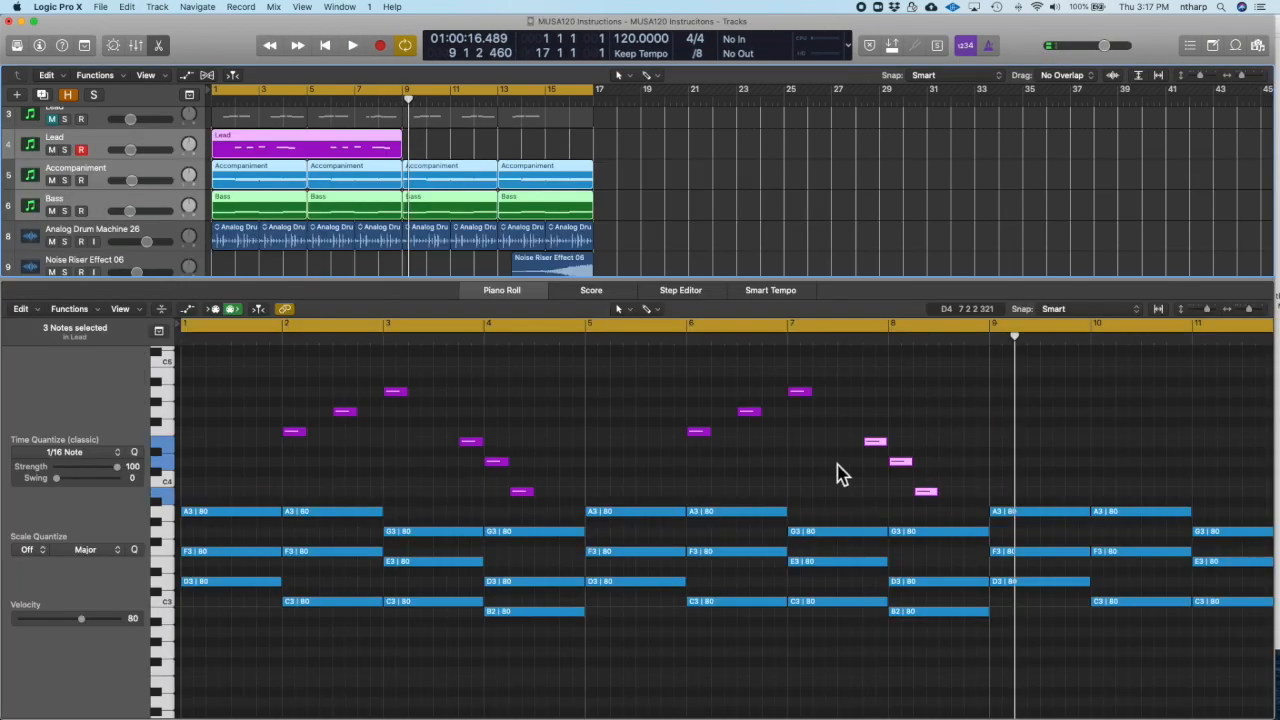
Enlarge the Piano Roll so the Lead, chord and bass notes show together, and play the melody through bar 8
{"action": "scroll", "coordinate": [840, 474], "scroll_direction": "down", "scroll_amount": 5}
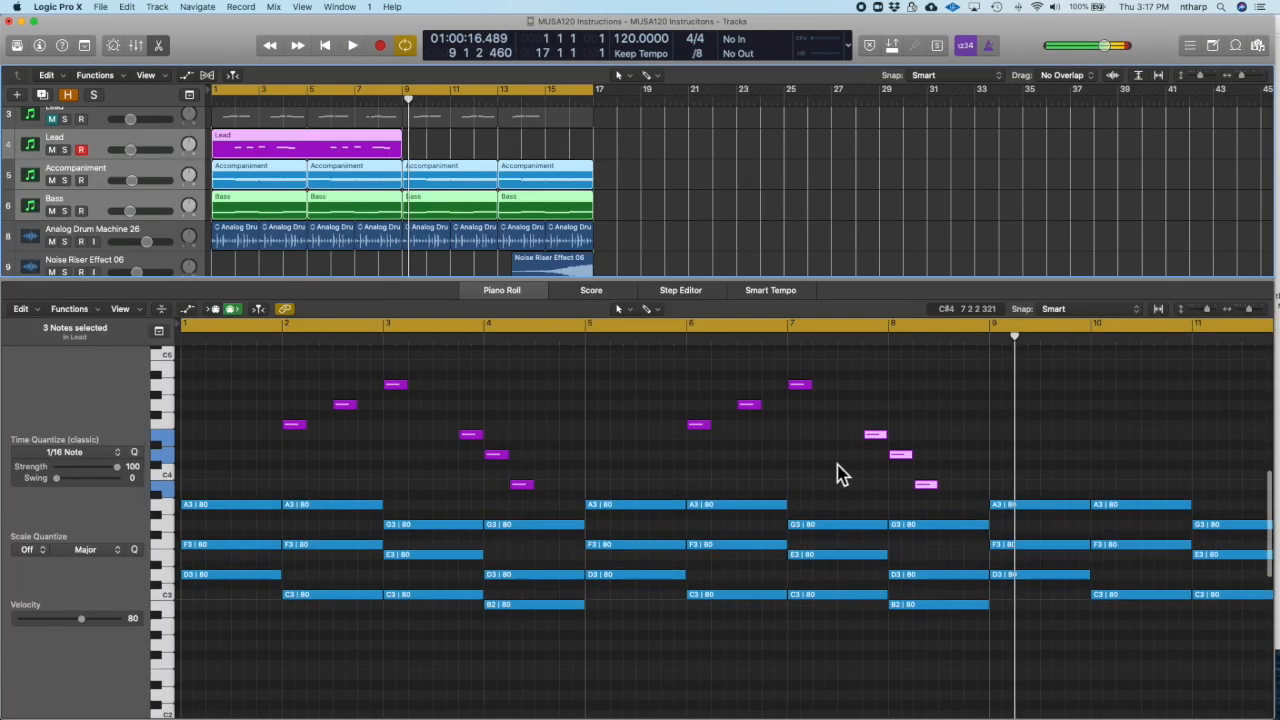
{"action": "left_click_drag", "start_coordinate": [751, 284], "coordinate": [755, 199]}
{"action": "scroll", "coordinate": [769, 354], "scroll_direction": "up", "scroll_amount": 4}
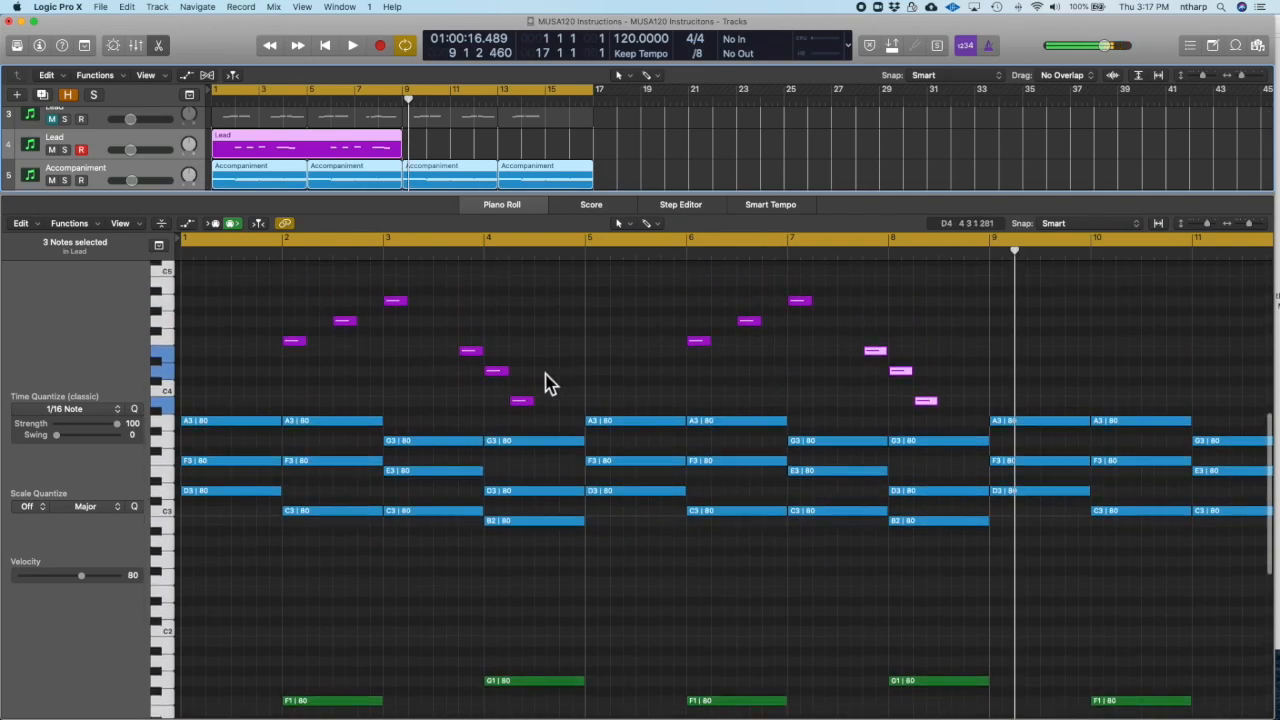
{"action": "scroll", "coordinate": [386, 354], "scroll_direction": "right", "scroll_amount": 1}
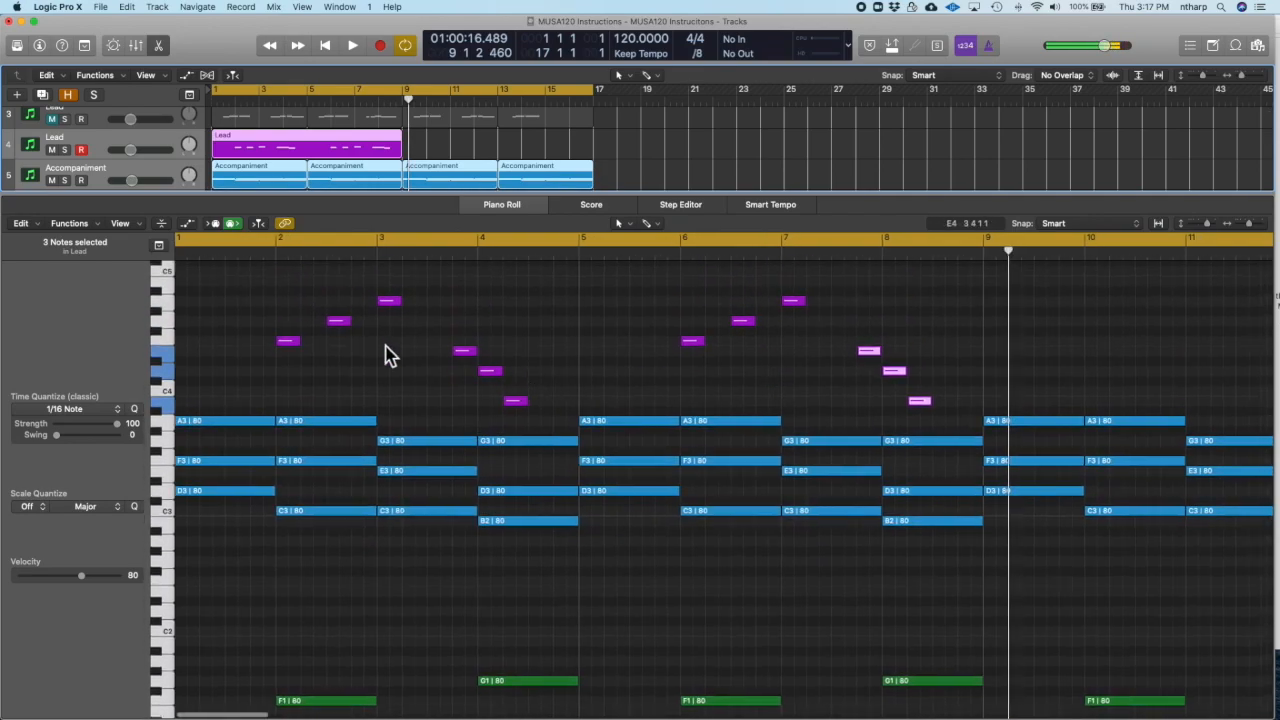
{"action": "scroll", "coordinate": [898, 354], "scroll_direction": "left", "scroll_amount": 1}
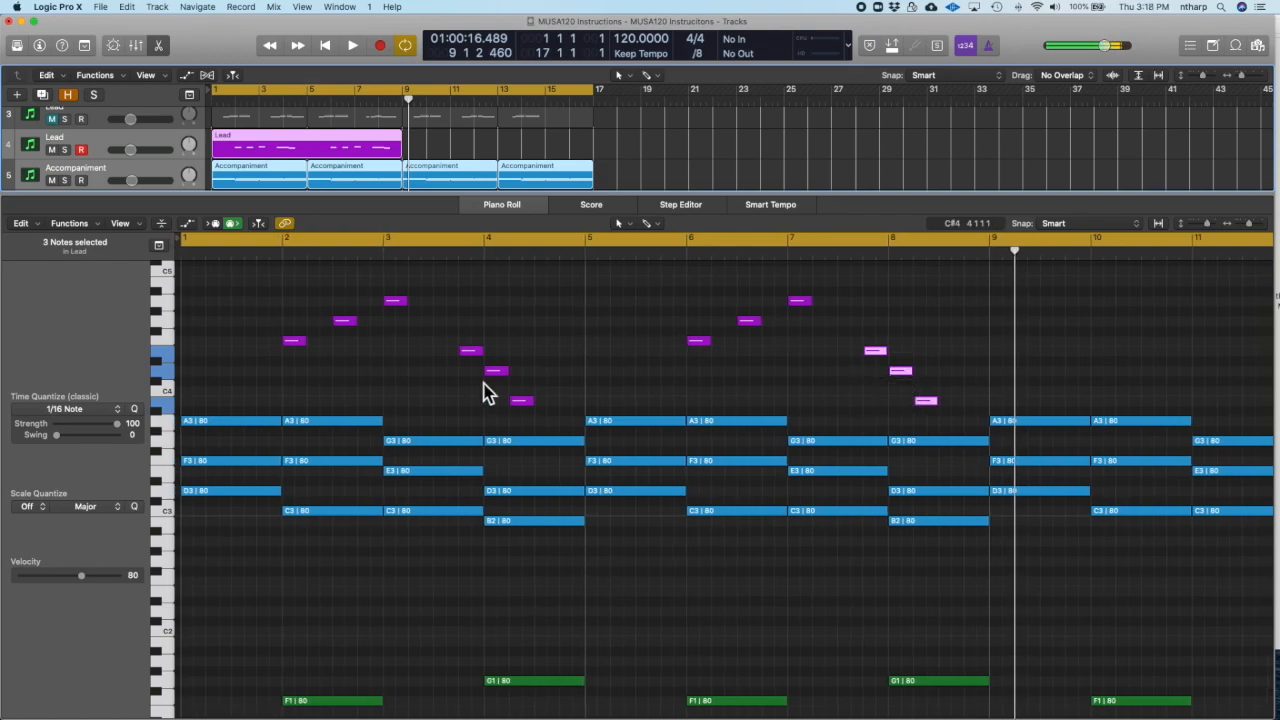
{"action": "key", "text": "space"}
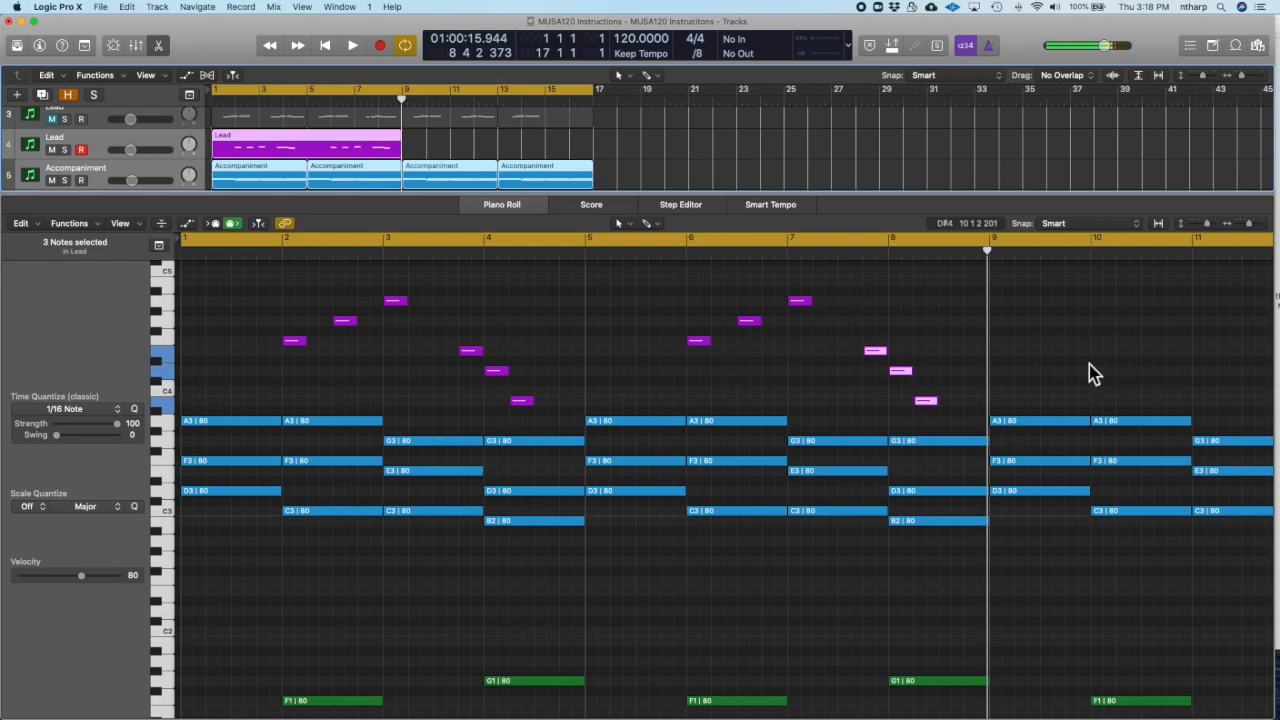
Review the melody phrase tree with the AAAB, AAB and ABAB paths in Chrome and return to Logic Pro
{"action": "scroll", "coordinate": [1089, 371], "scroll_direction": "right", "scroll_amount": 5}
{"action": "scroll", "coordinate": [1150, 350], "scroll_direction": "right", "scroll_amount": 3}
{"action": "scroll", "coordinate": [994, 329], "scroll_direction": "left", "scroll_amount": 7}
{"action": "key", "text": "super+Tab"}
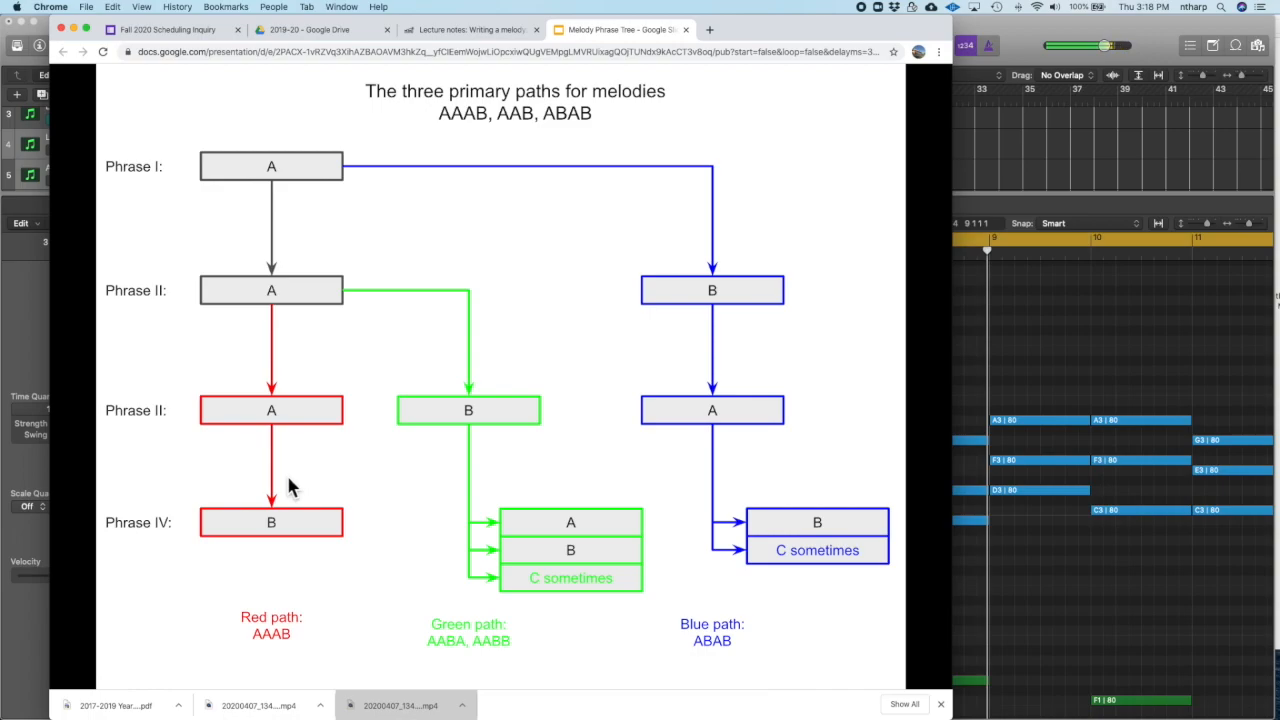
{"action": "key", "text": "super+Tab"}
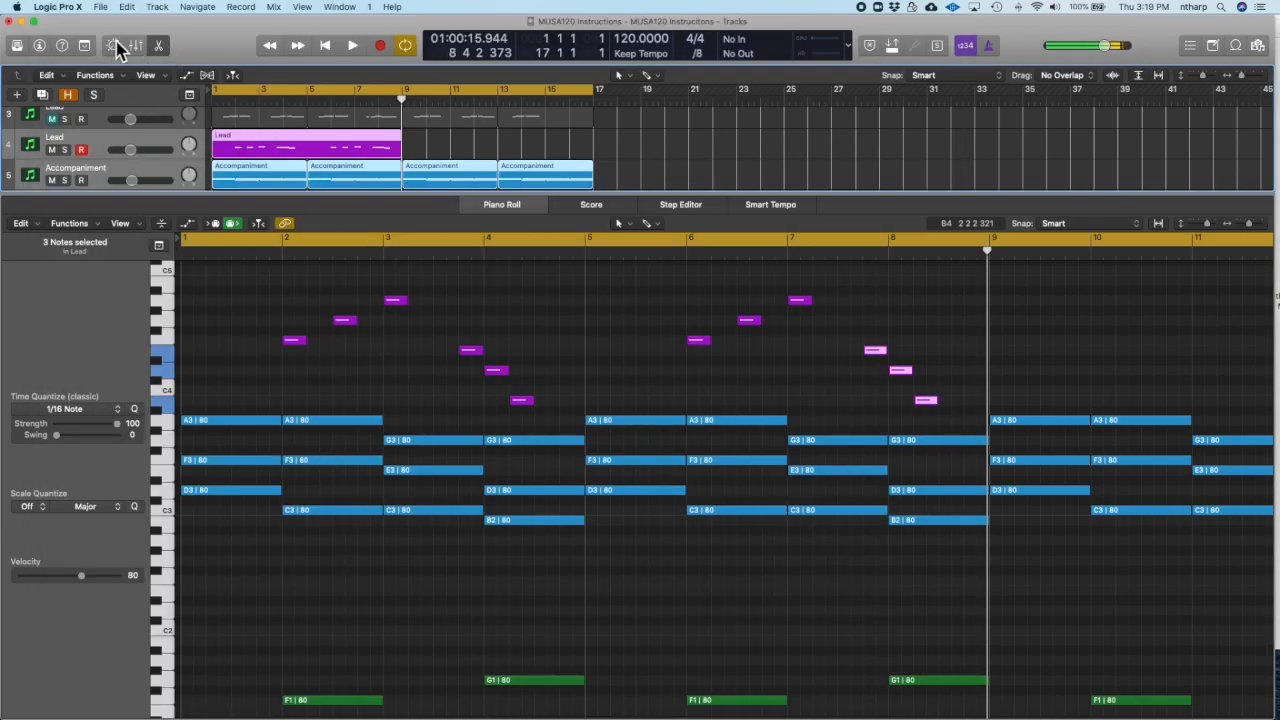
Show the inspector, shorten the cycle range to bars 1 to 4 and play the first Lead phrase
{"action": "left_click", "coordinate": [40, 45]}
{"action": "left_click_drag", "start_coordinate": [500, 251], "coordinate": [383, 251]}
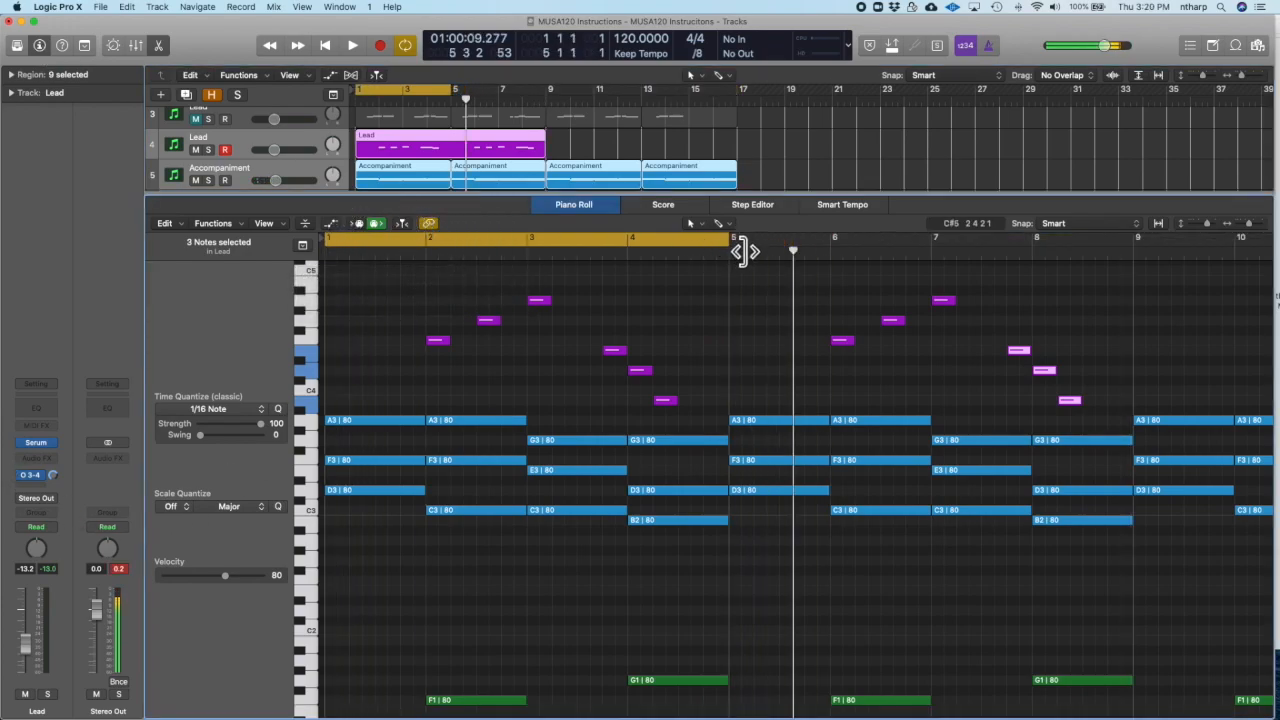
{"action": "key", "text": "space"}
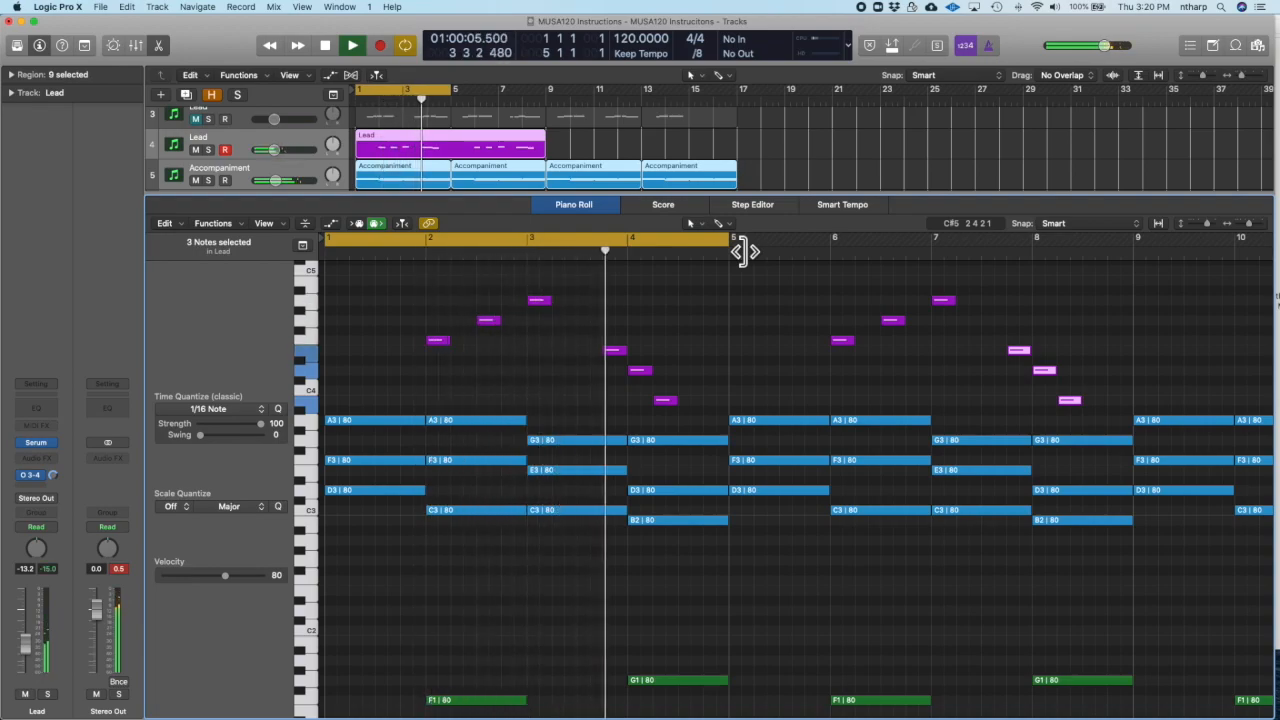
{"action": "key", "text": "space"}
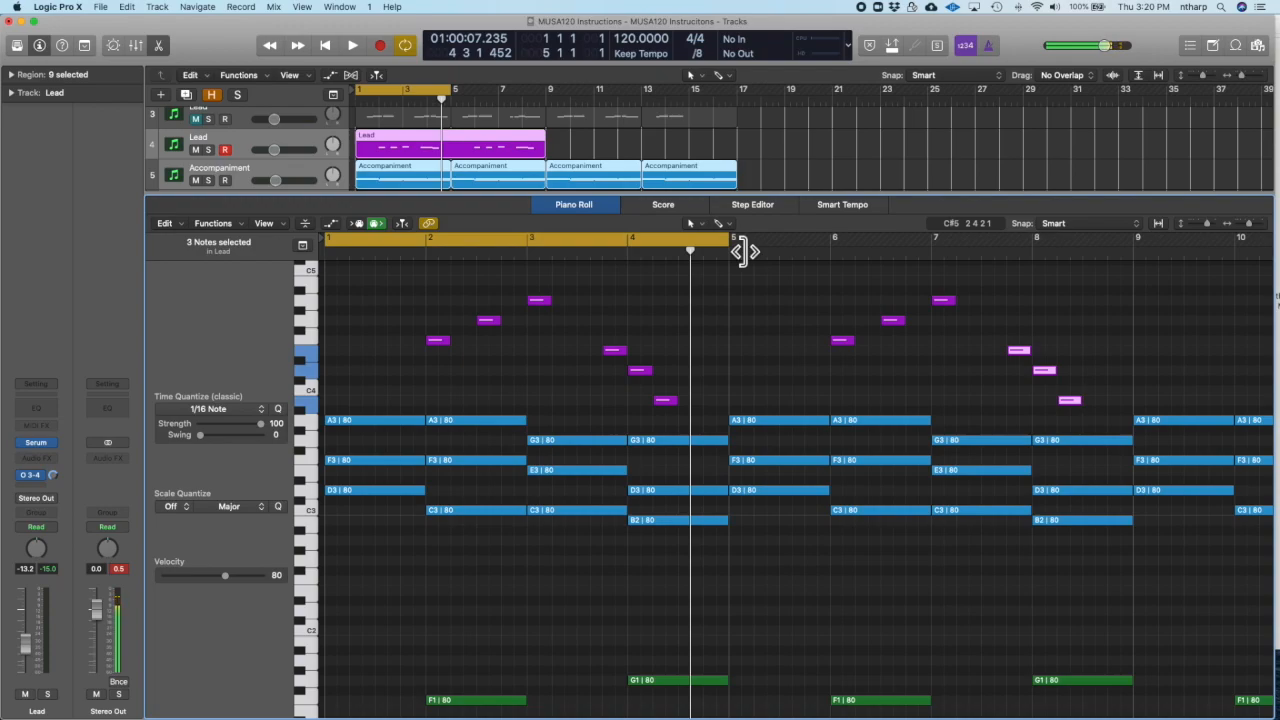
Rework the rhythm of the Lead phrase in bars 2 to 4 with longer F4, G4 and A4 notes and short connecting notes, and play it
{"action": "scroll", "coordinate": [474, 318], "scroll_direction": "right", "scroll_amount": 1}
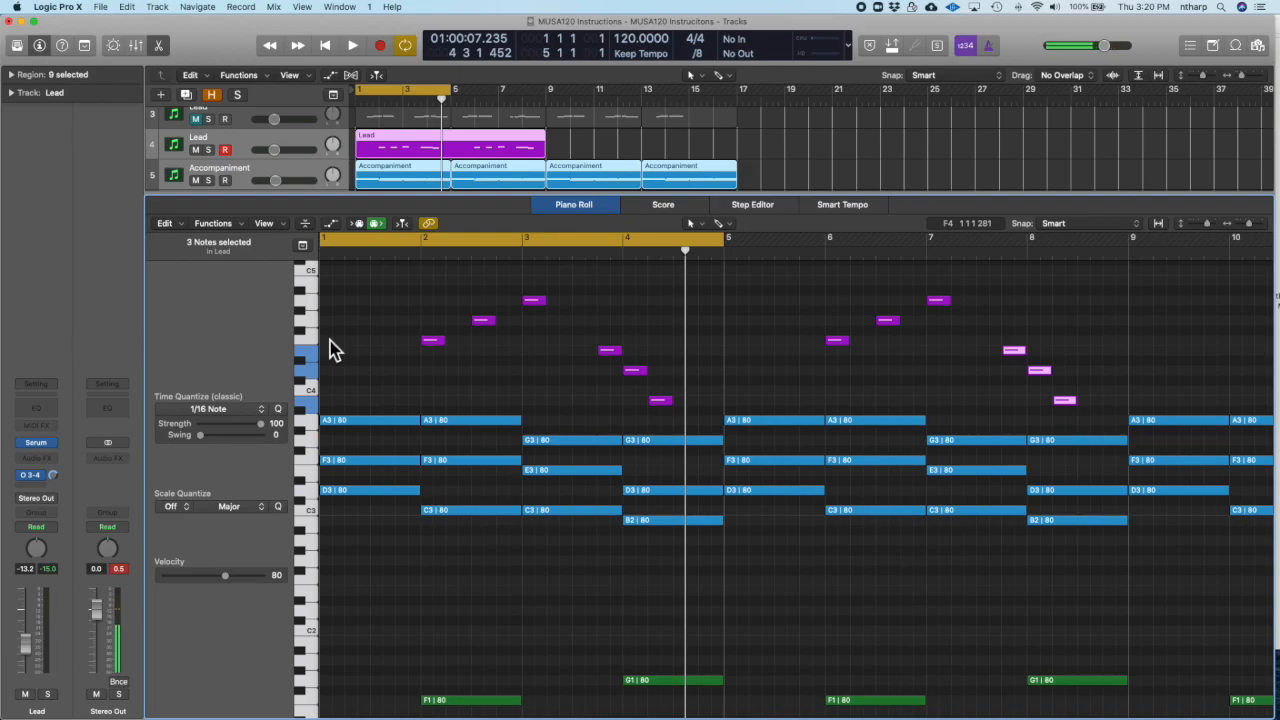
{"action": "left_click", "coordinate": [540, 310]}
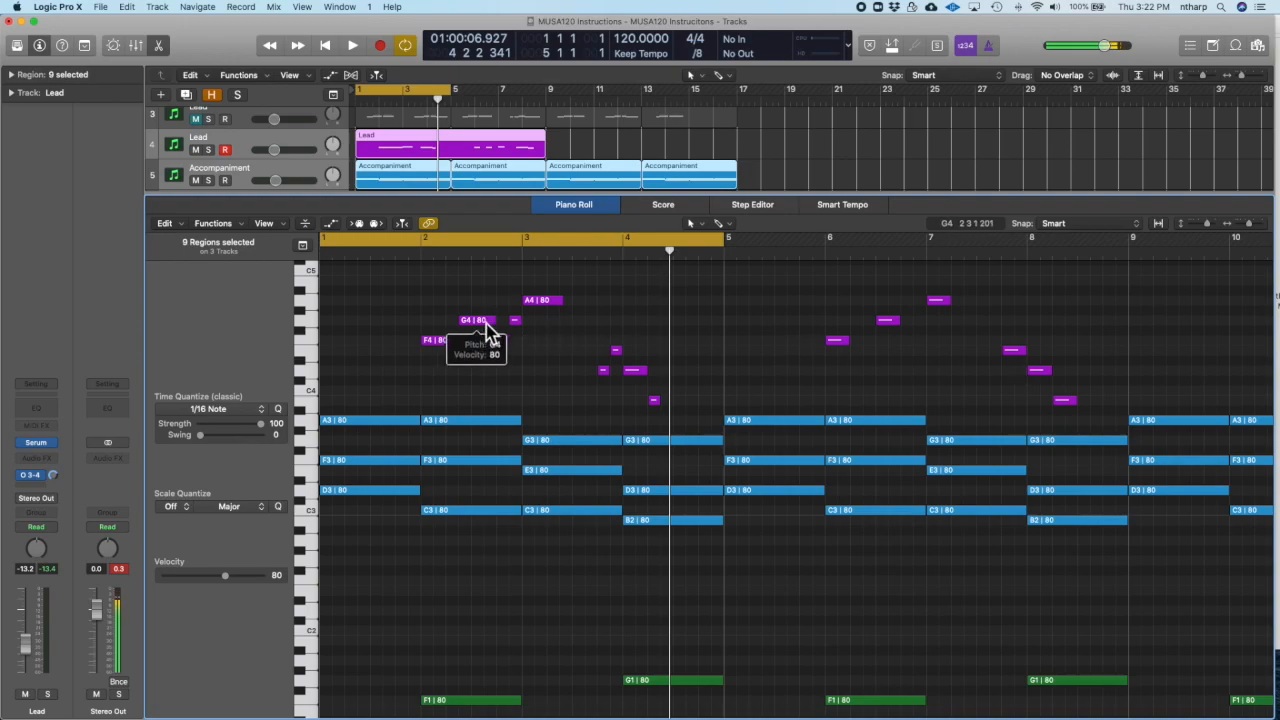
{"action": "left_click", "coordinate": [548, 318]}
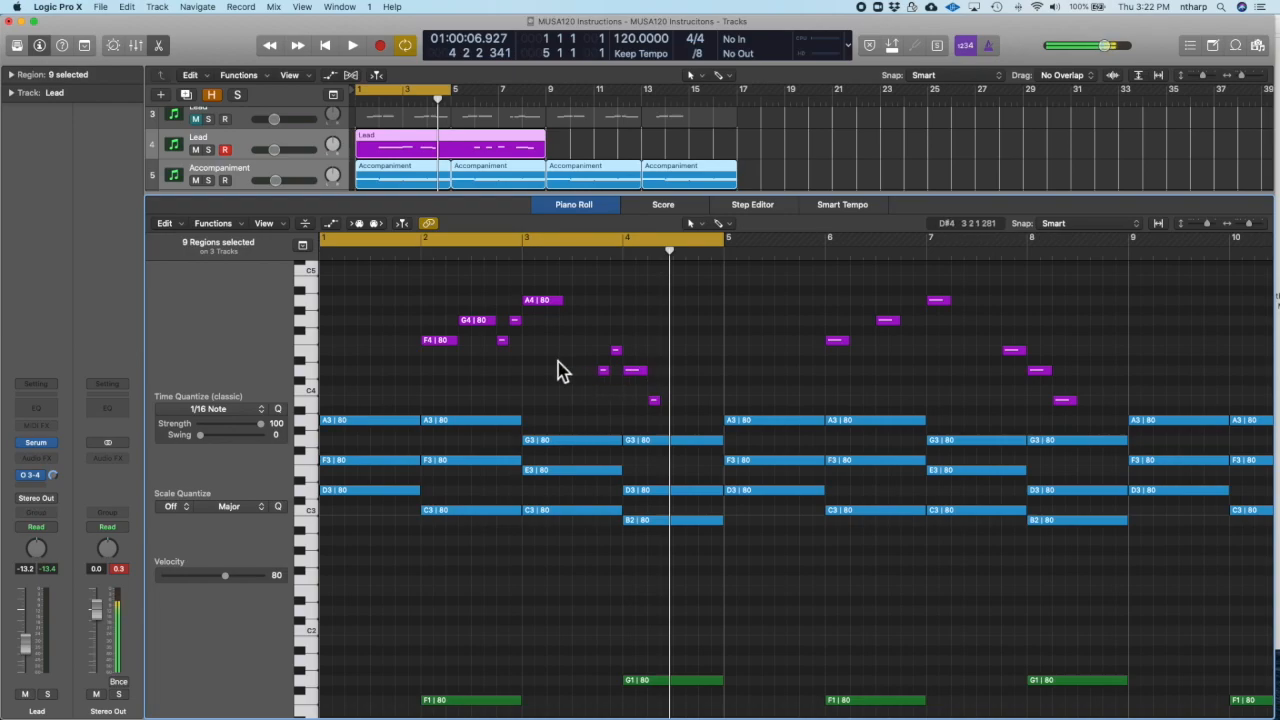
{"action": "key", "text": "space"}
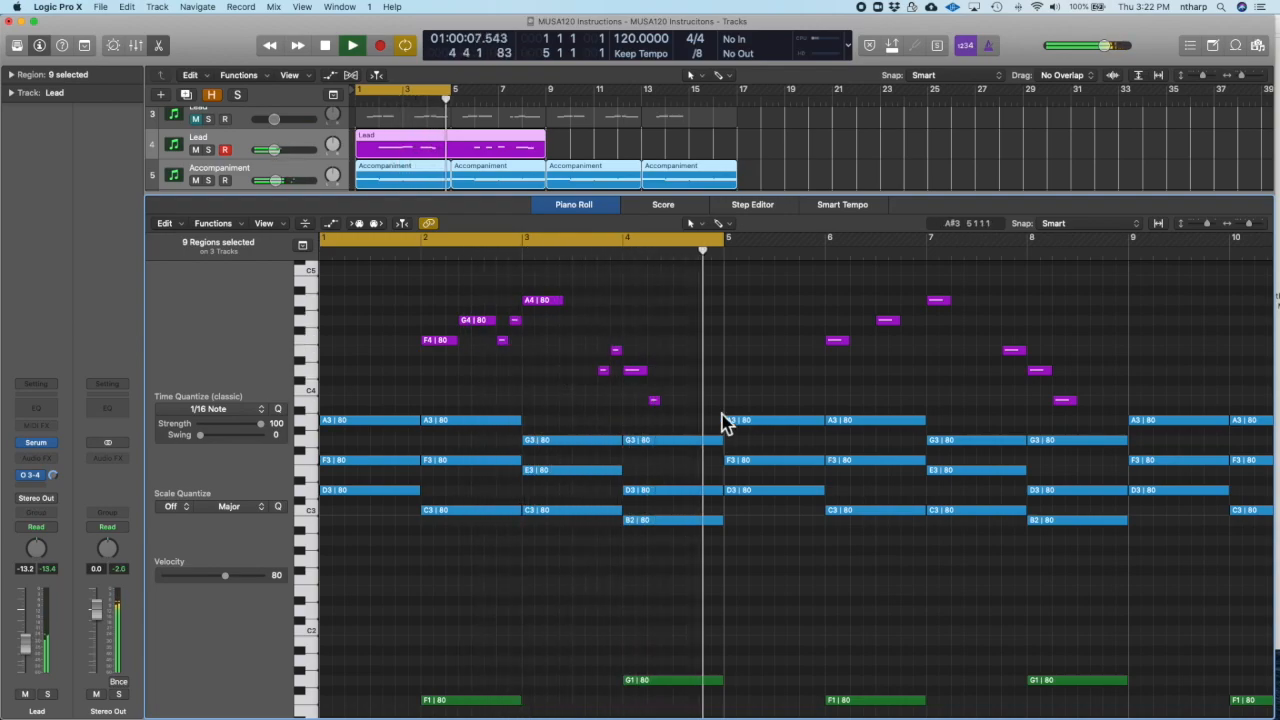
{"action": "key", "text": "space"}
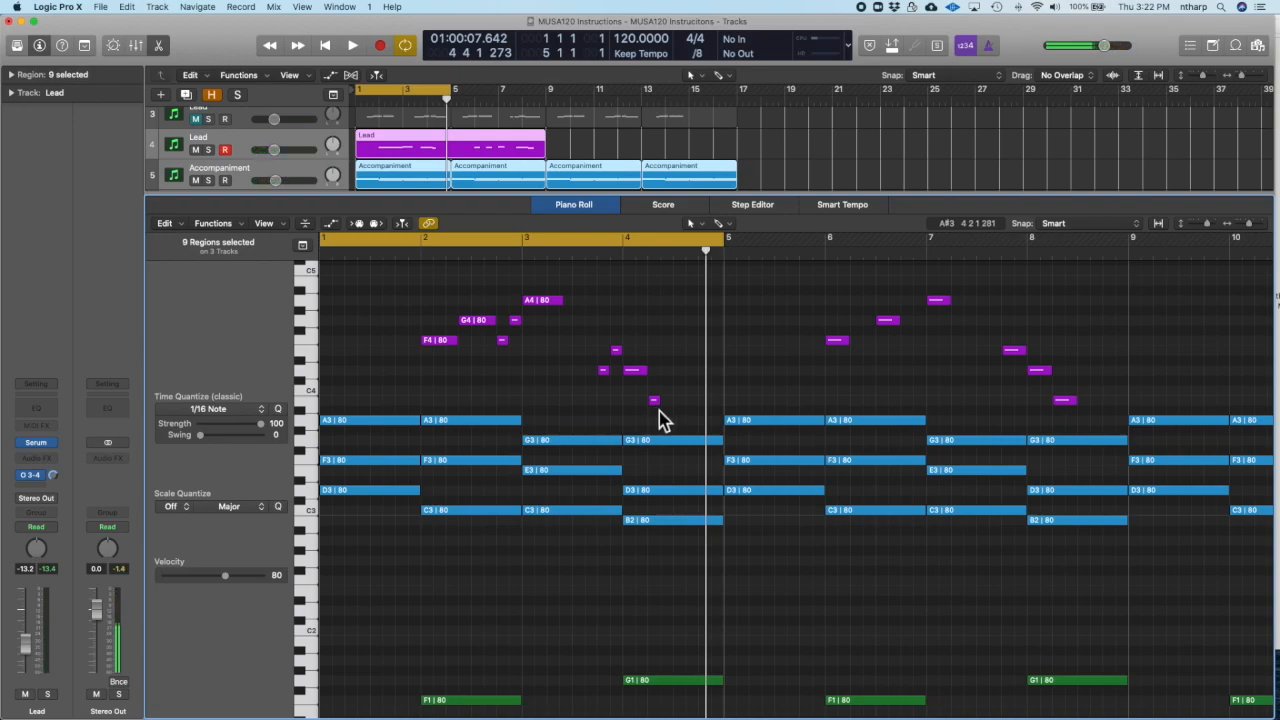
Trim the Lead region to four bars, copy it to bar 5 and extend the cycle range through bar 8
{"action": "left_click", "coordinate": [600, 150]}
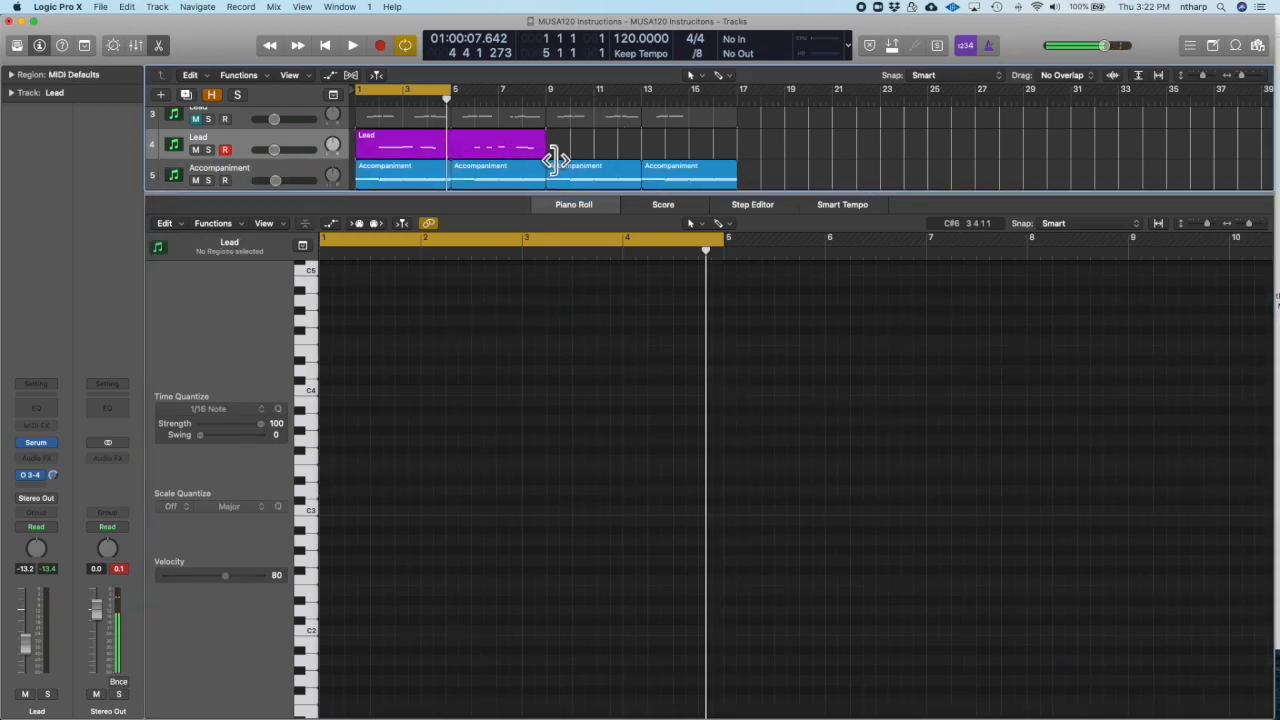
{"action": "left_click_drag", "start_coordinate": [550, 150], "coordinate": [460, 158]}
{"action": "left_click_drag", "start_coordinate": [554, 107], "coordinate": [563, 108]}
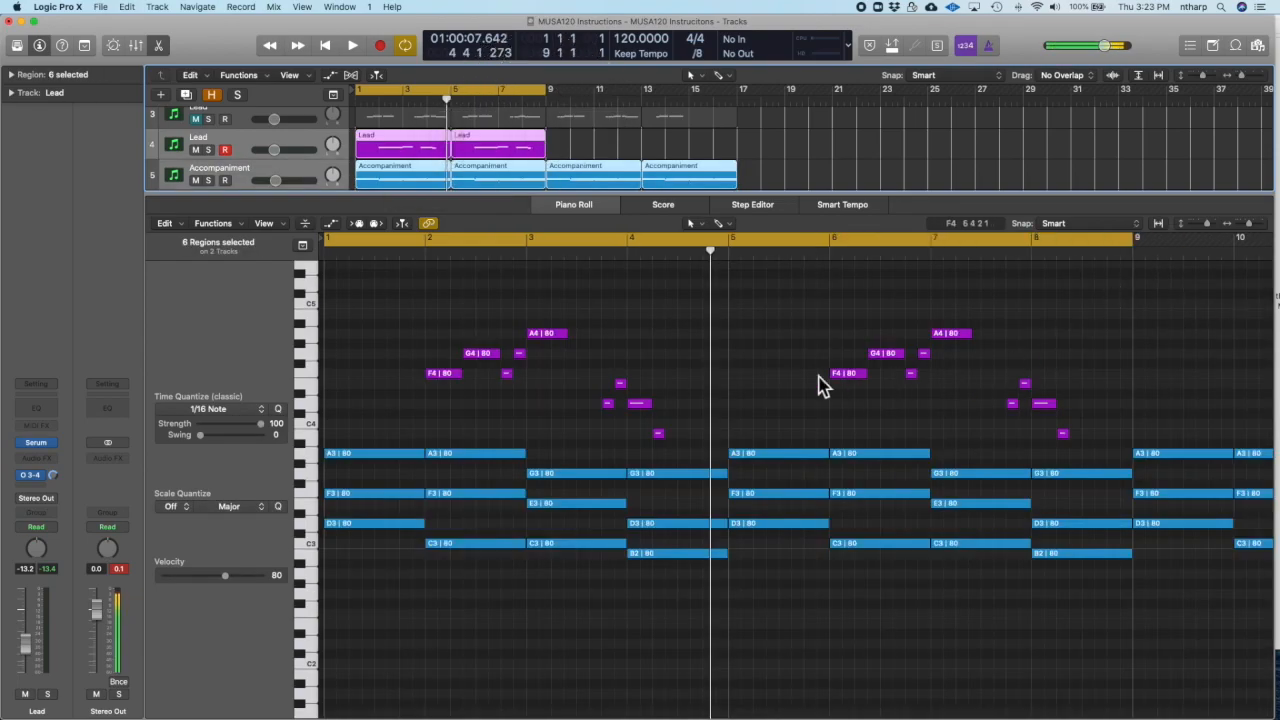
Add two more B3 notes to the end of the Lead phrase in bar 8 and shorten the last one
{"action": "scroll", "coordinate": [894, 377], "scroll_direction": "right", "scroll_amount": 1}
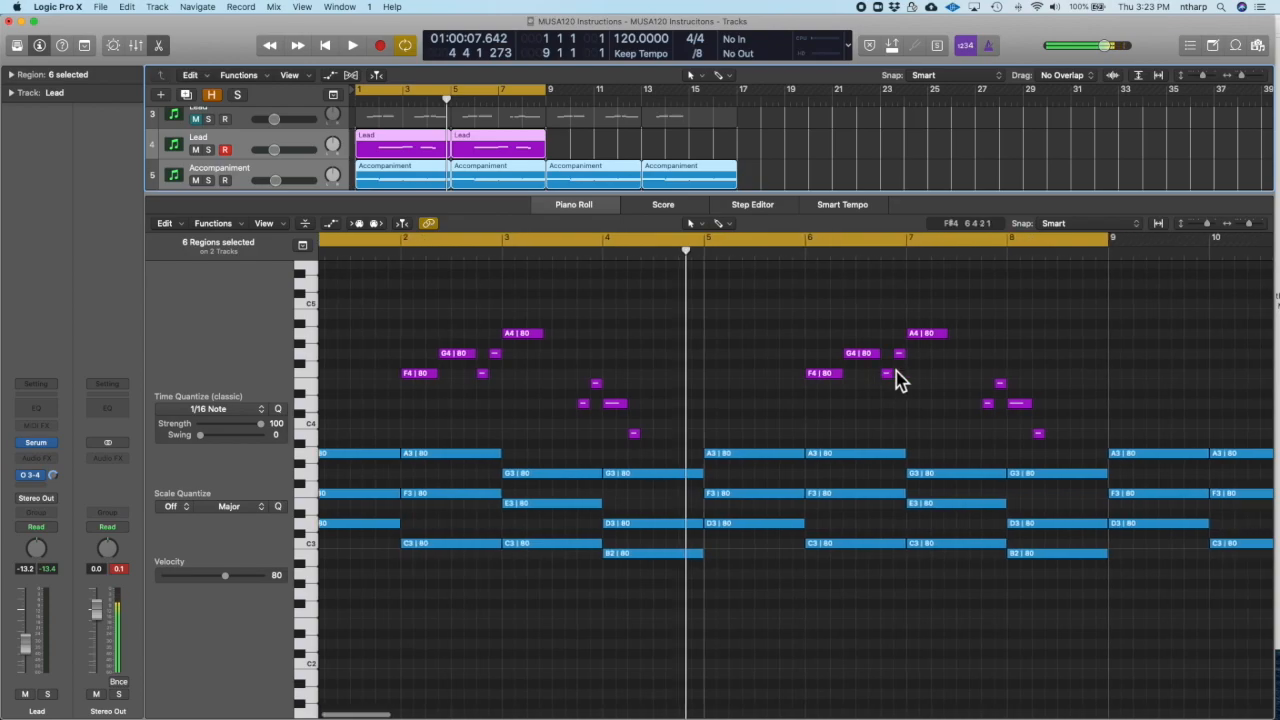
{"action": "scroll", "coordinate": [760, 380], "scroll_direction": "right", "scroll_amount": 1}
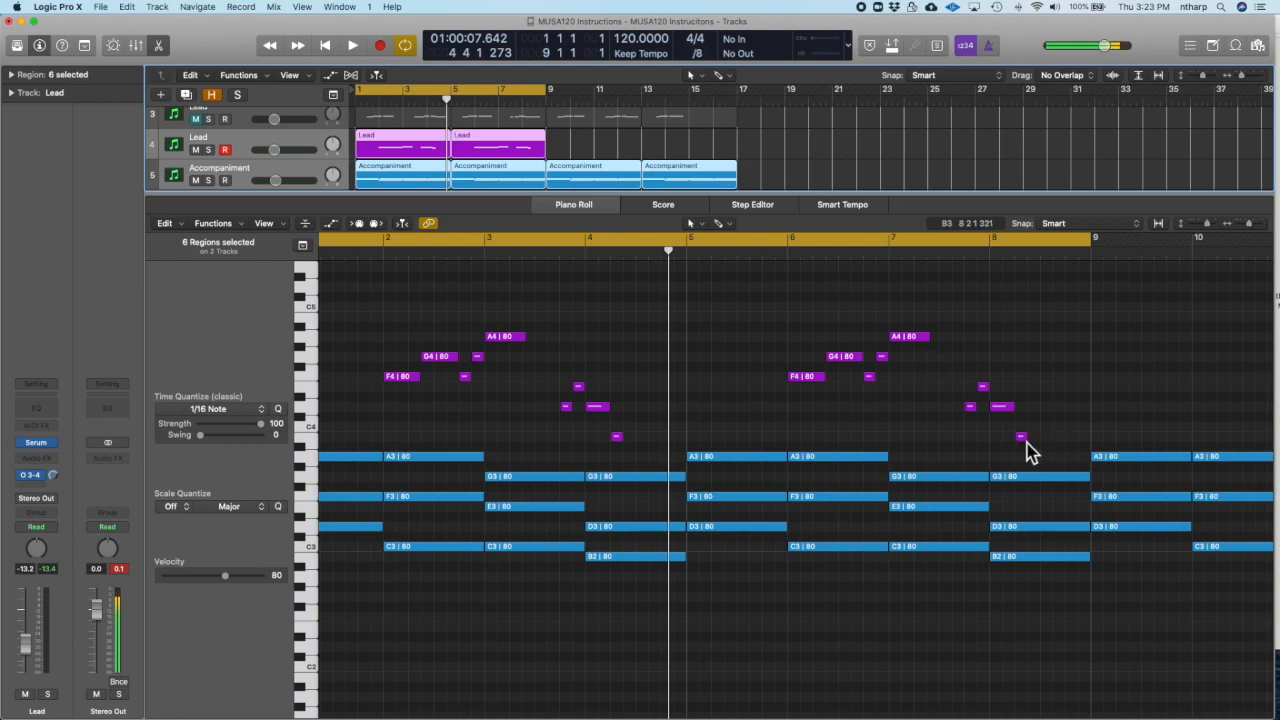
{"action": "left_click_drag", "start_coordinate": [1027, 441], "coordinate": [1049, 443]}
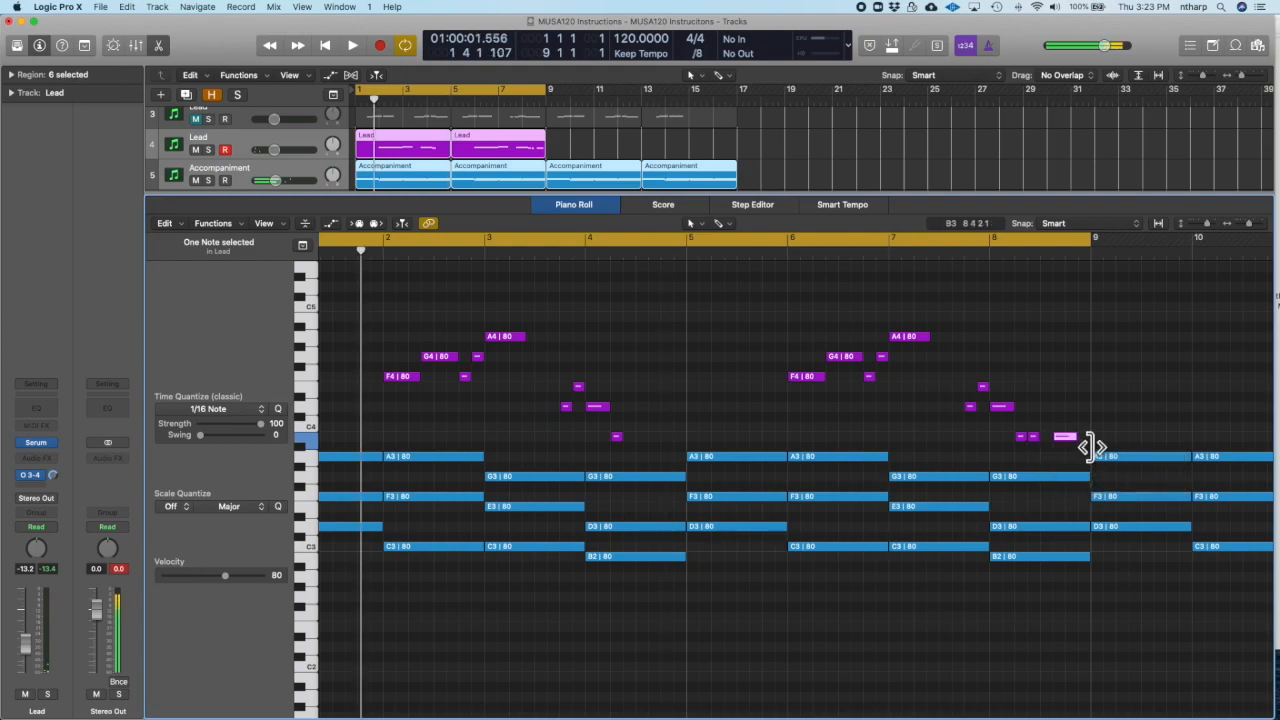
{"action": "left_click_drag", "start_coordinate": [1078, 440], "coordinate": [1072, 441]}
Extend the cycle range through bar 16 and copy both four-bar Lead regions to bars 9 and 13
{"action": "left_click_drag", "start_coordinate": [557, 100], "coordinate": [752, 104]}
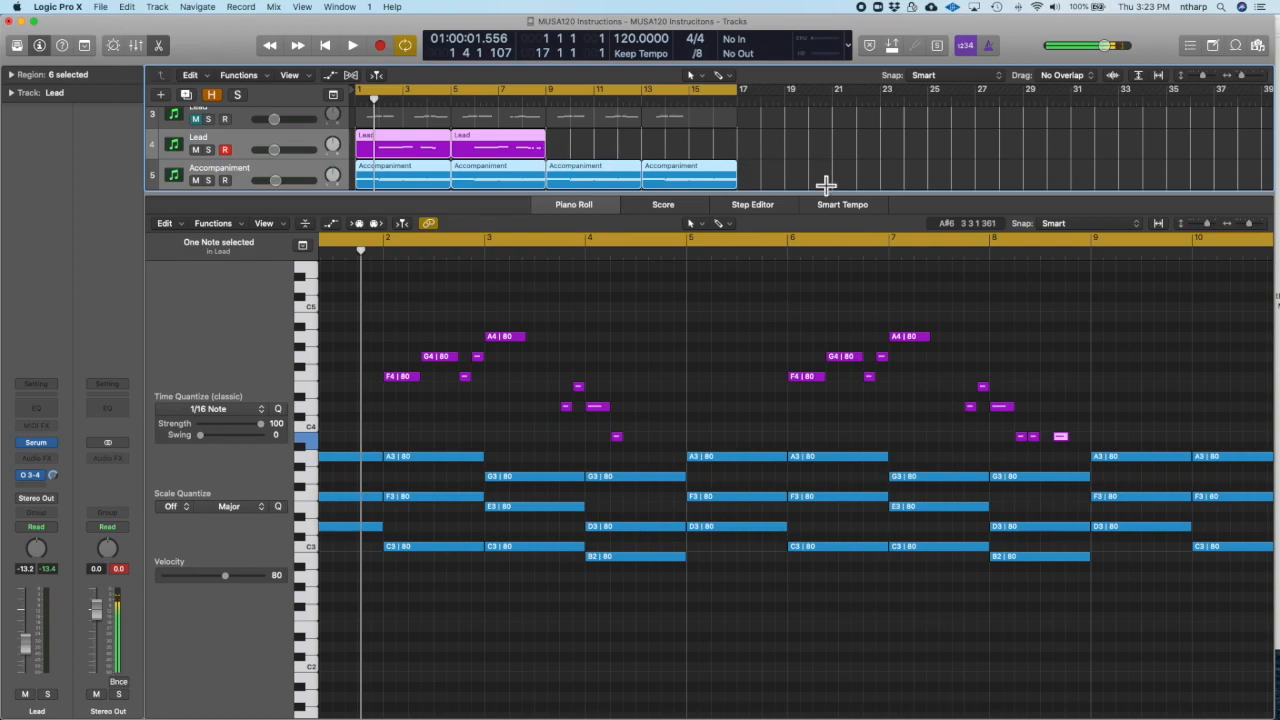
{"action": "left_click", "coordinate": [806, 156]}
{"action": "left_click", "coordinate": [455, 145]}
{"action": "left_click", "coordinate": [420, 149], "text": "shift"}
{"action": "left_click_drag", "start_coordinate": [420, 149], "coordinate": [614, 149]}
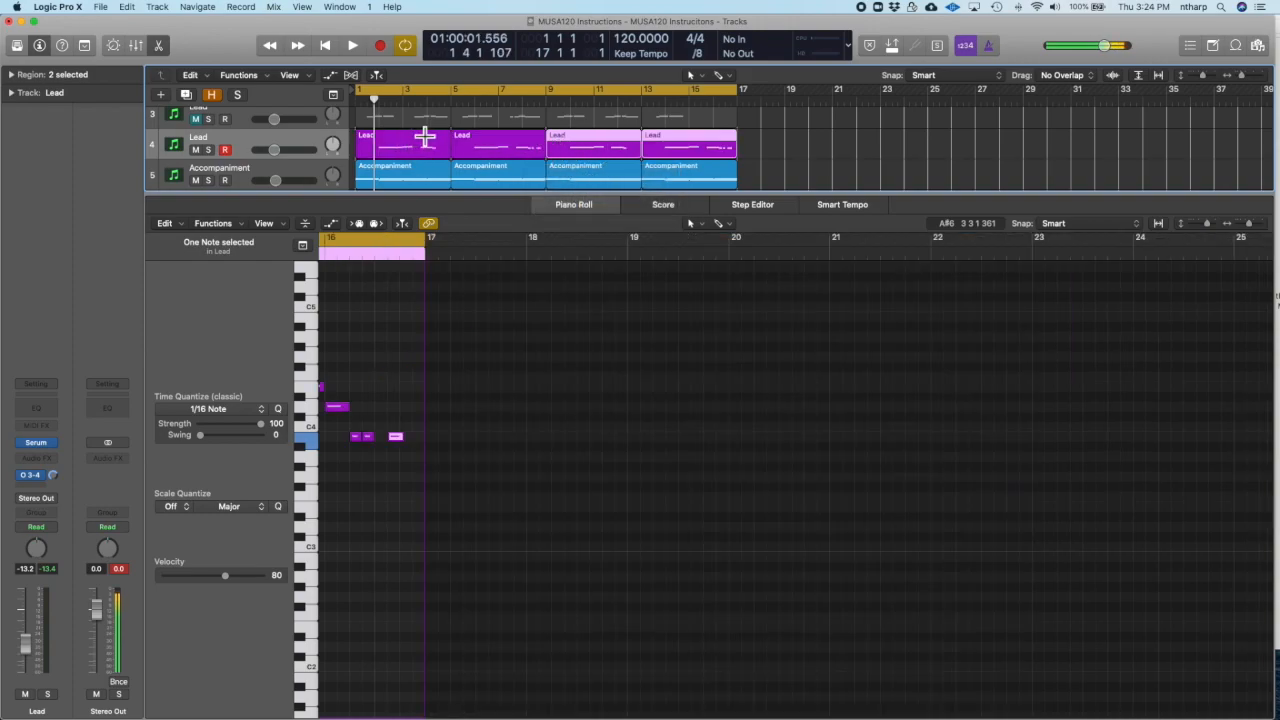
Examine the copied Lead phrases in bars 9 to 16 and play from bar 14
{"action": "scroll", "coordinate": [565, 366], "scroll_direction": "left", "scroll_amount": 10}
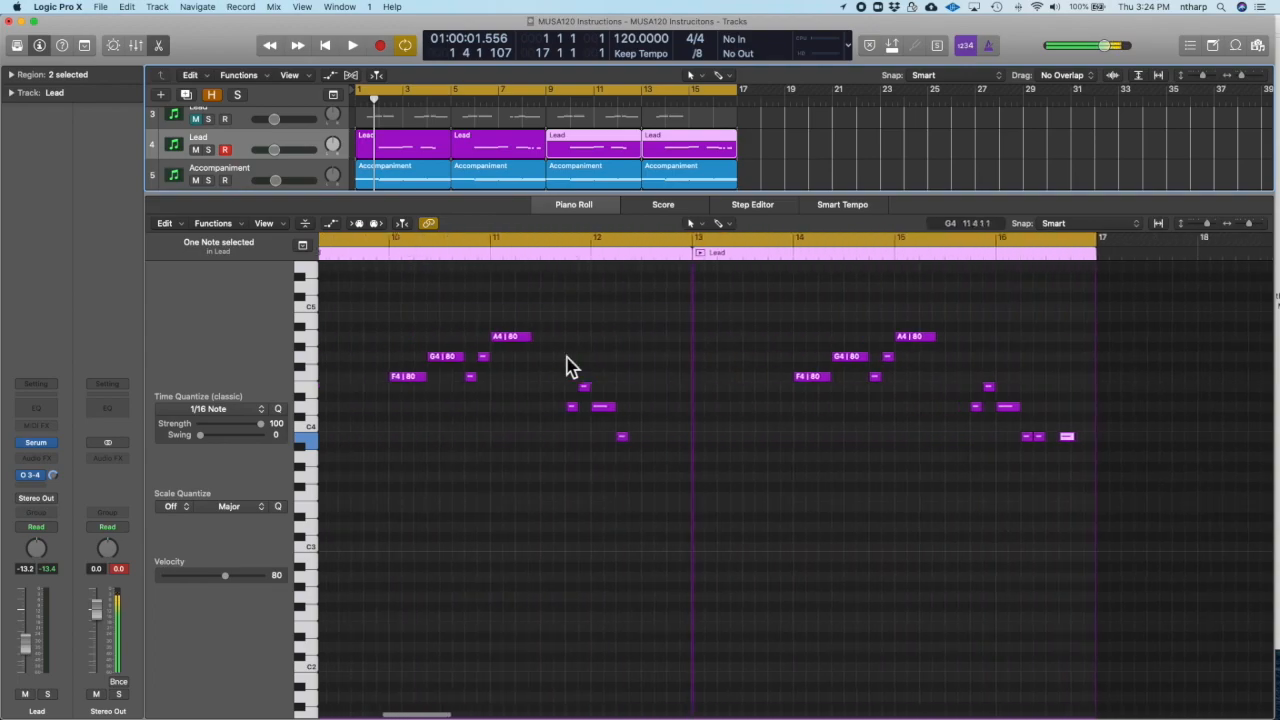
{"action": "scroll", "coordinate": [565, 366], "scroll_direction": "left", "scroll_amount": 4}
{"action": "scroll", "coordinate": [760, 140], "scroll_direction": "right", "scroll_amount": 3}
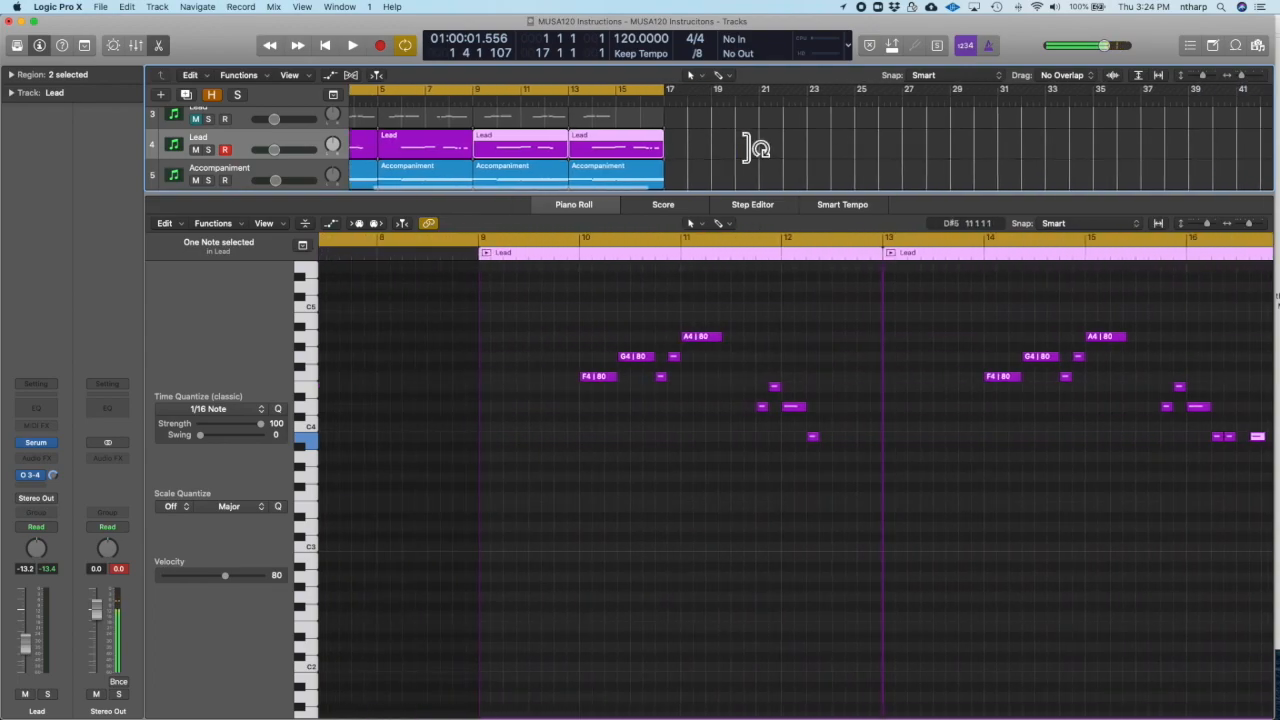
{"action": "scroll", "coordinate": [760, 148], "scroll_direction": "right", "scroll_amount": 2}
{"action": "scroll", "coordinate": [897, 371], "scroll_direction": "right", "scroll_amount": 3}
{"action": "scroll", "coordinate": [903, 380], "scroll_direction": "left", "scroll_amount": 1}
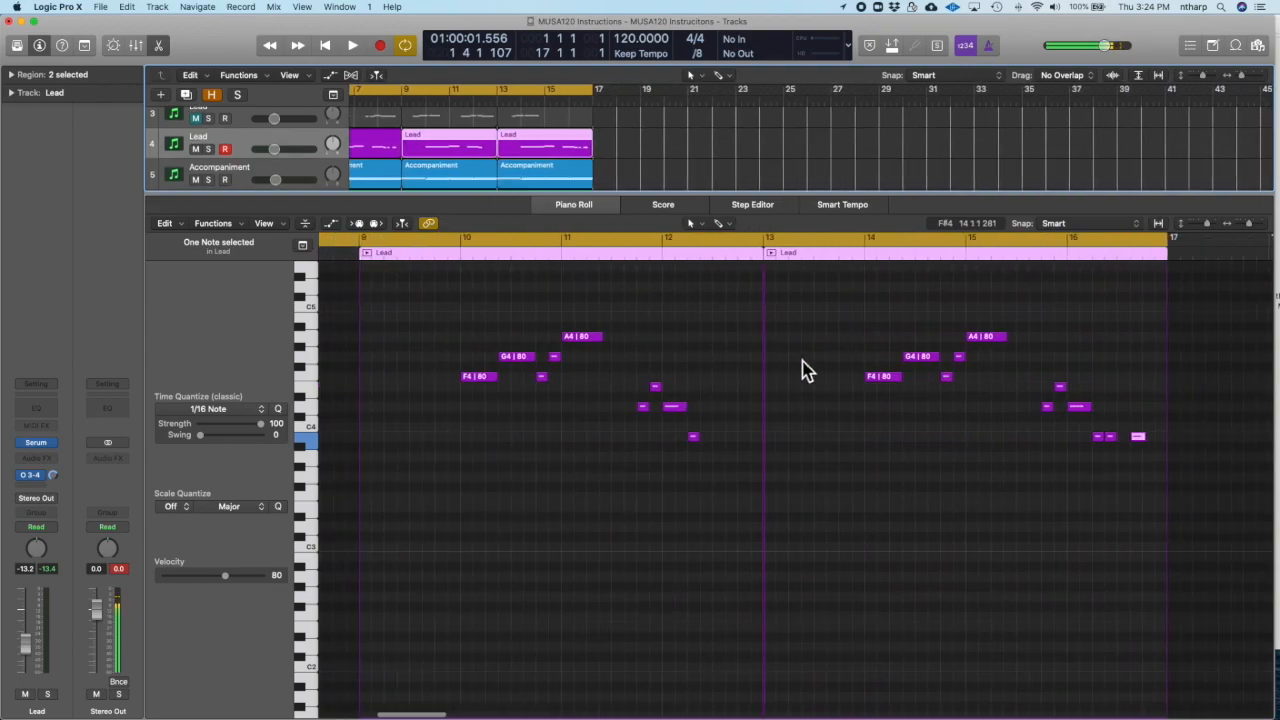
{"action": "double_click", "coordinate": [868, 260]}
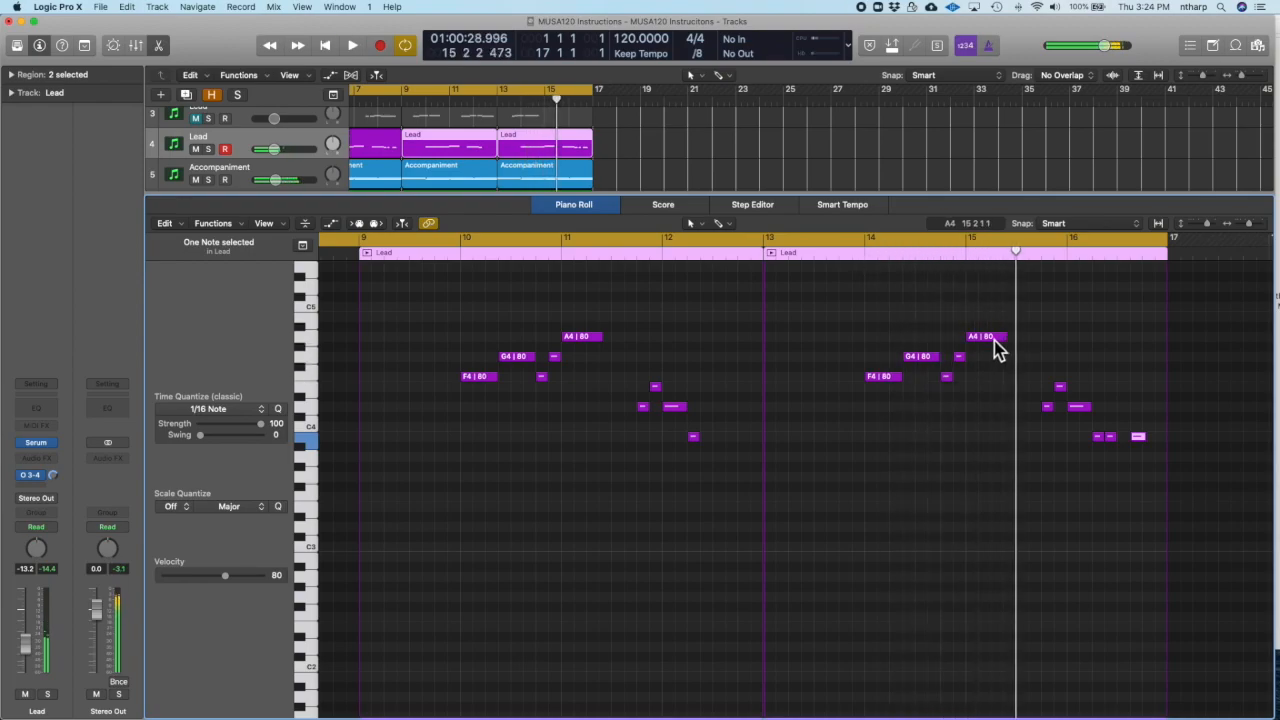
Place a short G4 note at the end of bar 10 in the Lead and deselect it
{"action": "left_click_drag", "start_coordinate": [843, 385], "coordinate": [843, 386]}
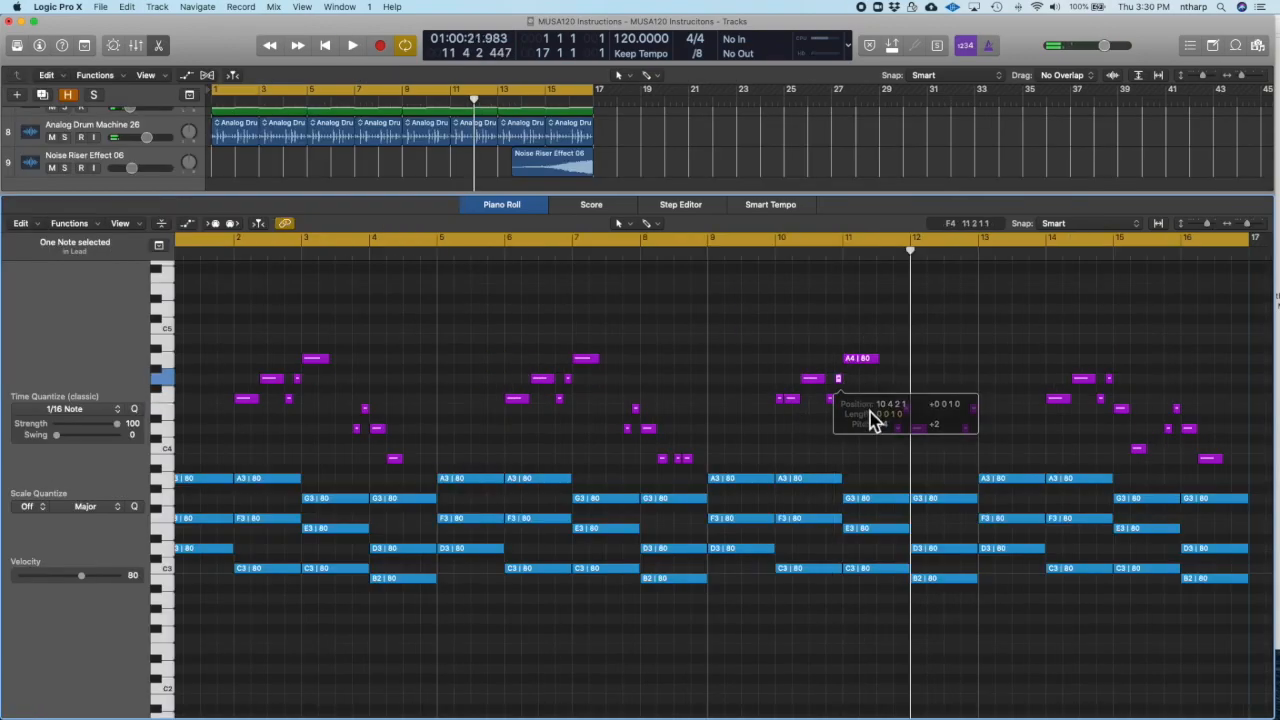
{"action": "left_click", "coordinate": [797, 430]}
{"action": "scroll", "coordinate": [797, 430], "scroll_direction": "left", "scroll_amount": 1}
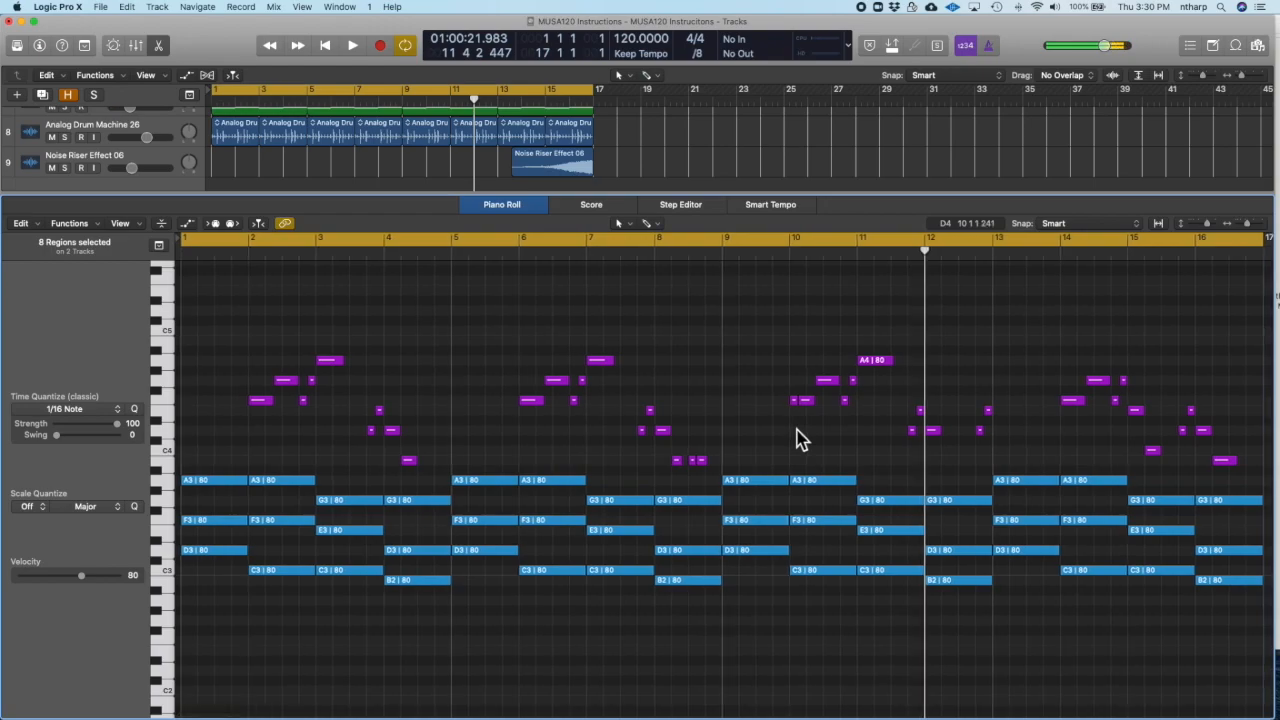
Compare the rhythms and endings of the four Lead phrases by selecting their note groups, and play the melody through bar 16
{"action": "left_click", "coordinate": [306, 391]}
{"action": "left_click_drag", "start_coordinate": [355, 402], "coordinate": [397, 455]}
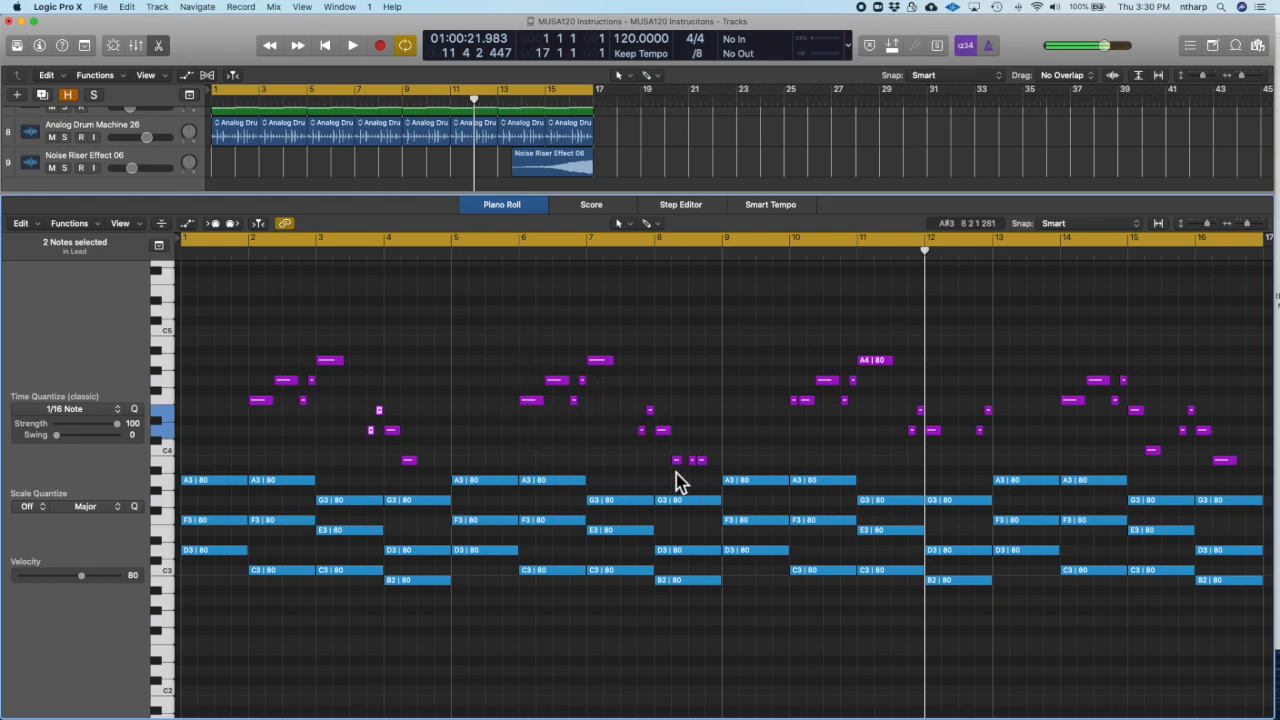
{"action": "left_click_drag", "start_coordinate": [674, 471], "coordinate": [701, 461]}
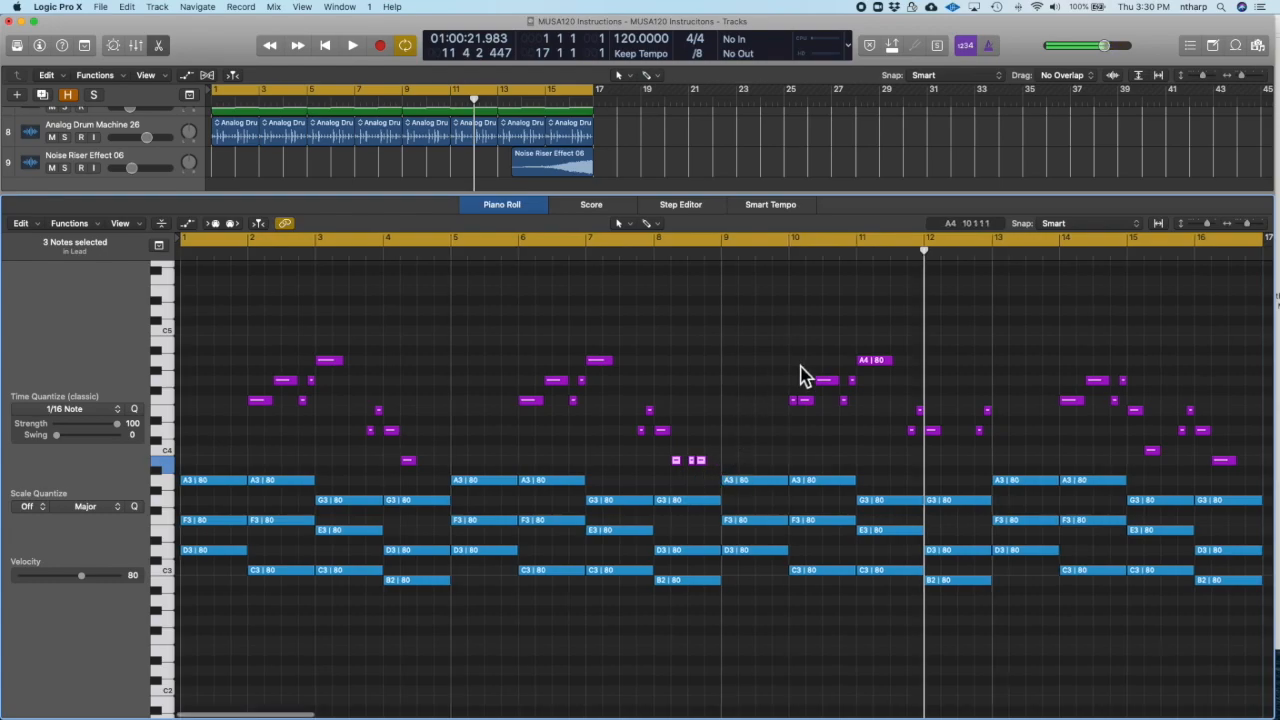
{"action": "left_click_drag", "start_coordinate": [783, 356], "coordinate": [893, 452]}
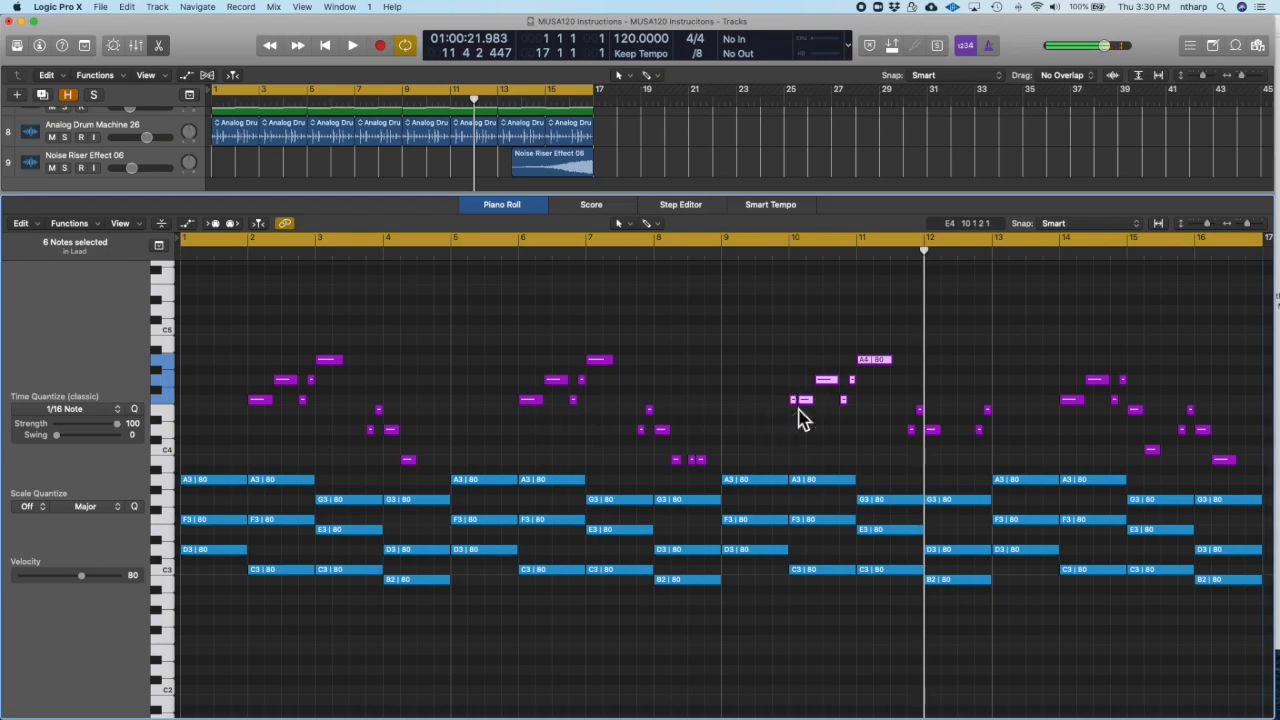
{"action": "scroll", "coordinate": [857, 375], "scroll_direction": "right", "scroll_amount": 3}
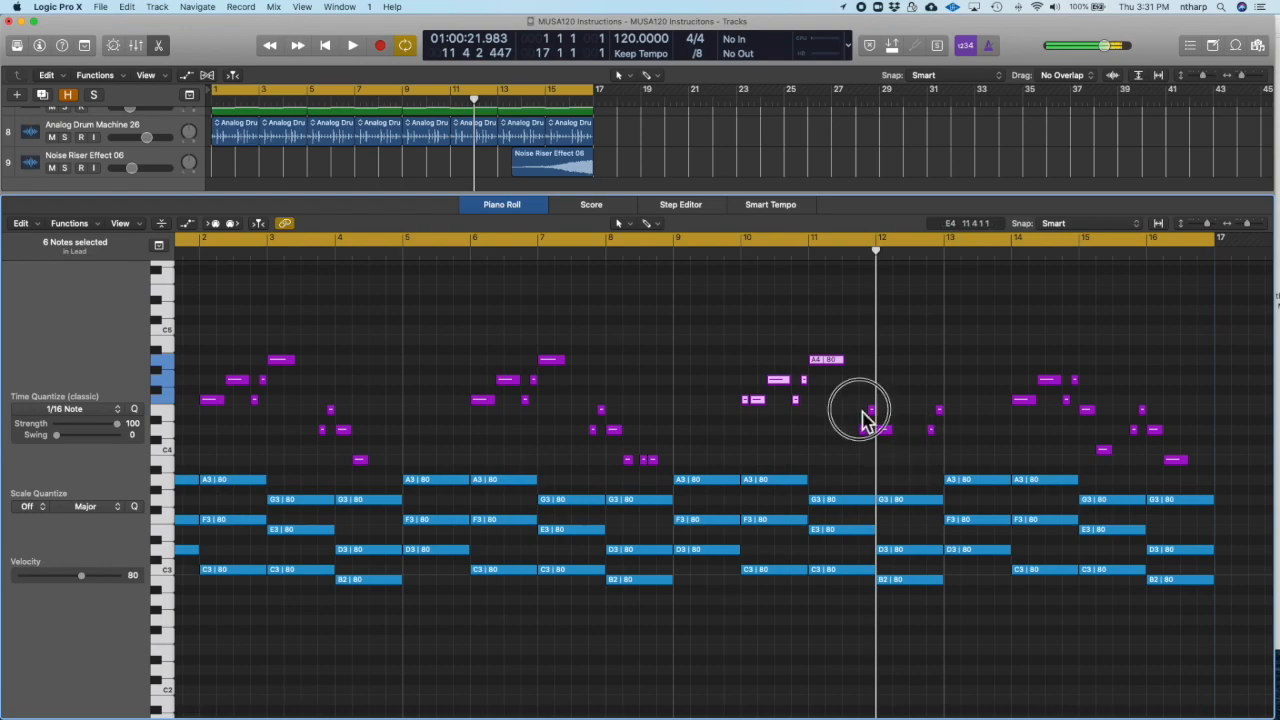
{"action": "left_click_drag", "start_coordinate": [862, 411], "coordinate": [892, 438]}
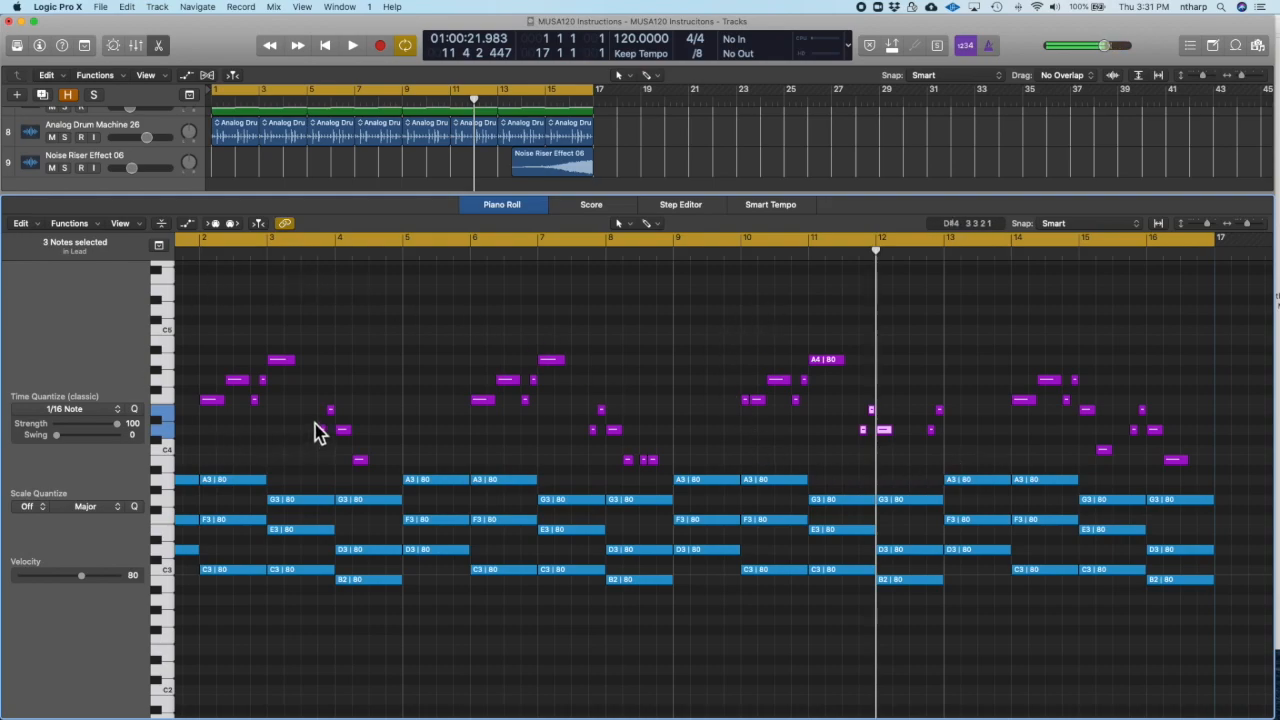
{"action": "scroll", "coordinate": [400, 400], "scroll_direction": "left", "scroll_amount": 2}
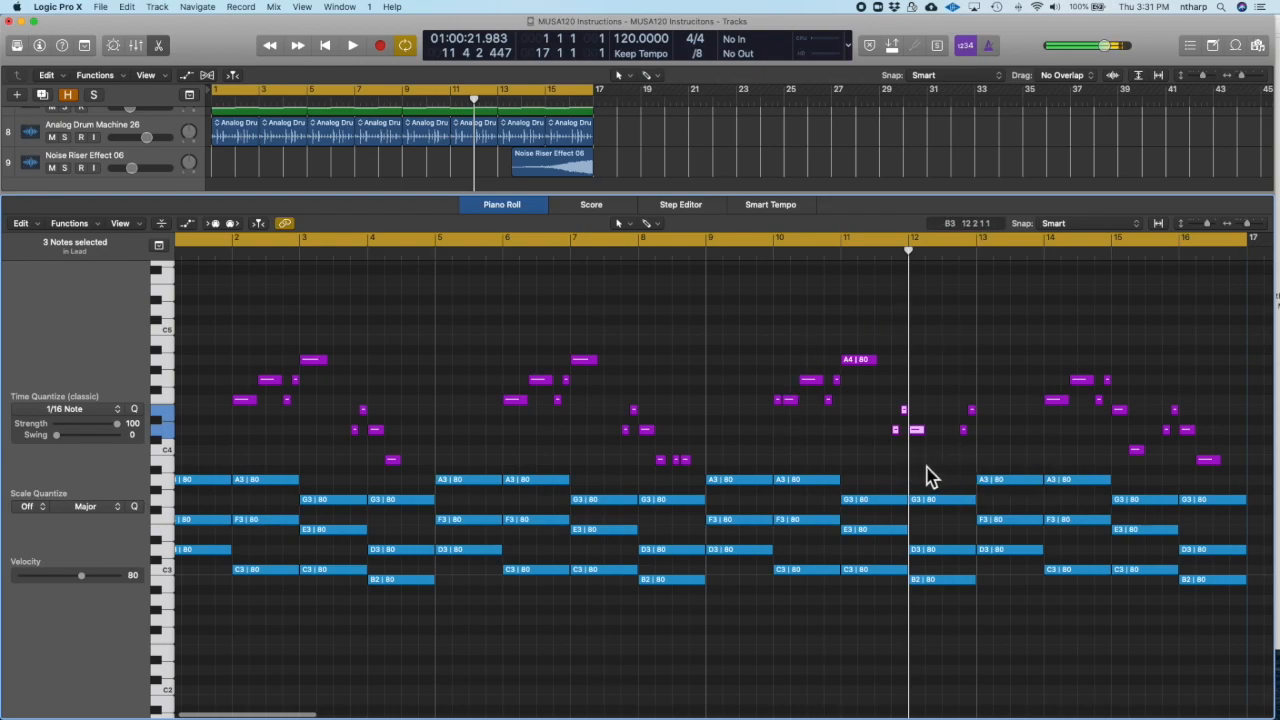
{"action": "scroll", "coordinate": [928, 477], "scroll_direction": "right", "scroll_amount": 3}
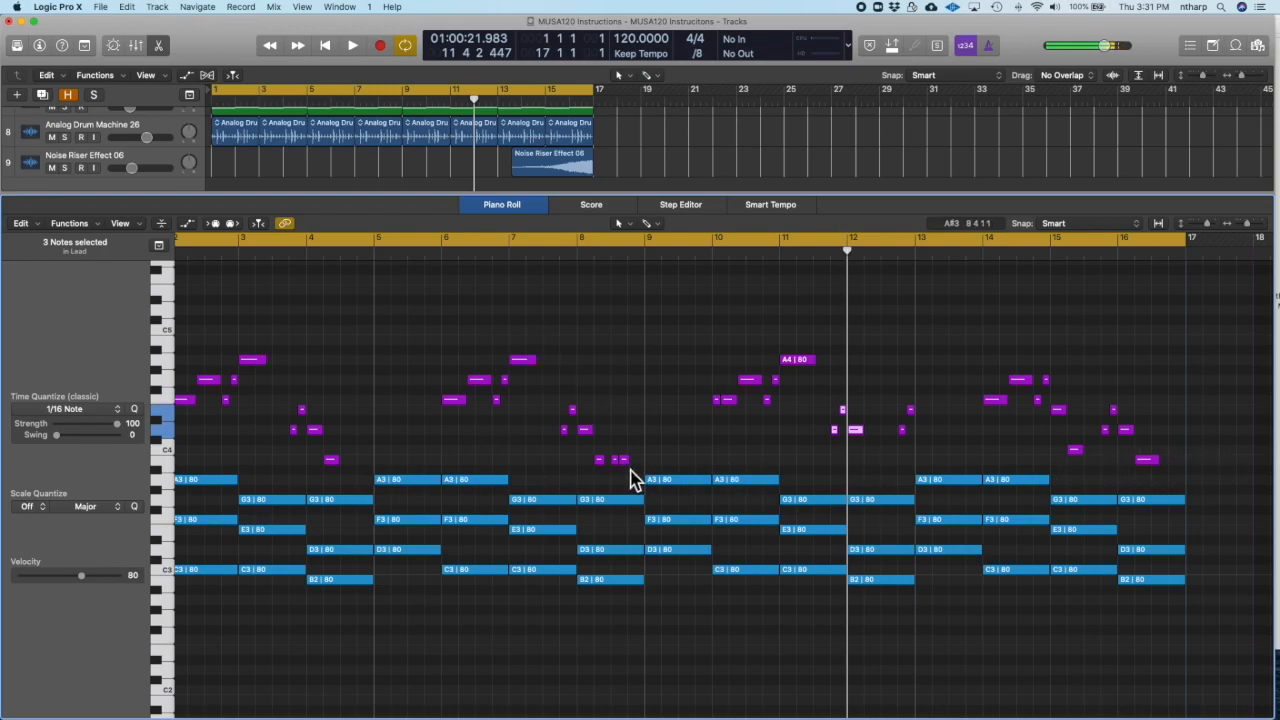
{"action": "mouse_move", "coordinate": [1153, 474]}
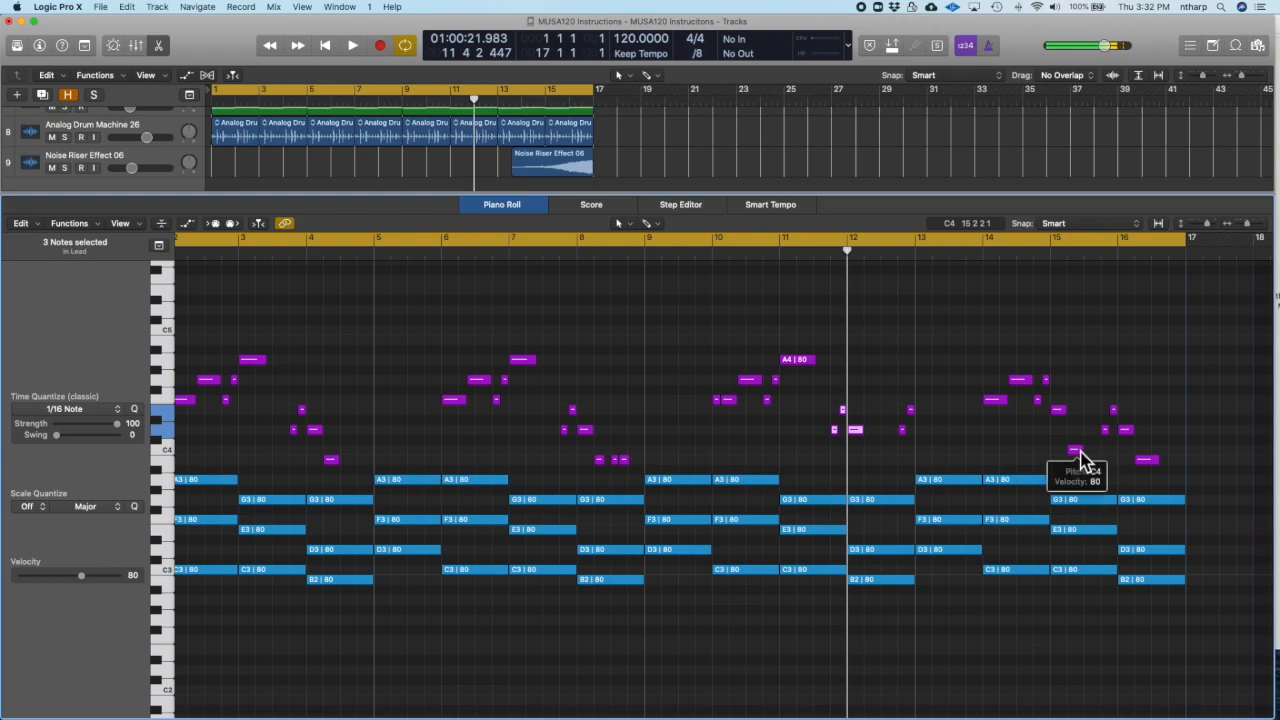
{"action": "scroll", "coordinate": [1040, 400], "scroll_direction": "left", "scroll_amount": 3}
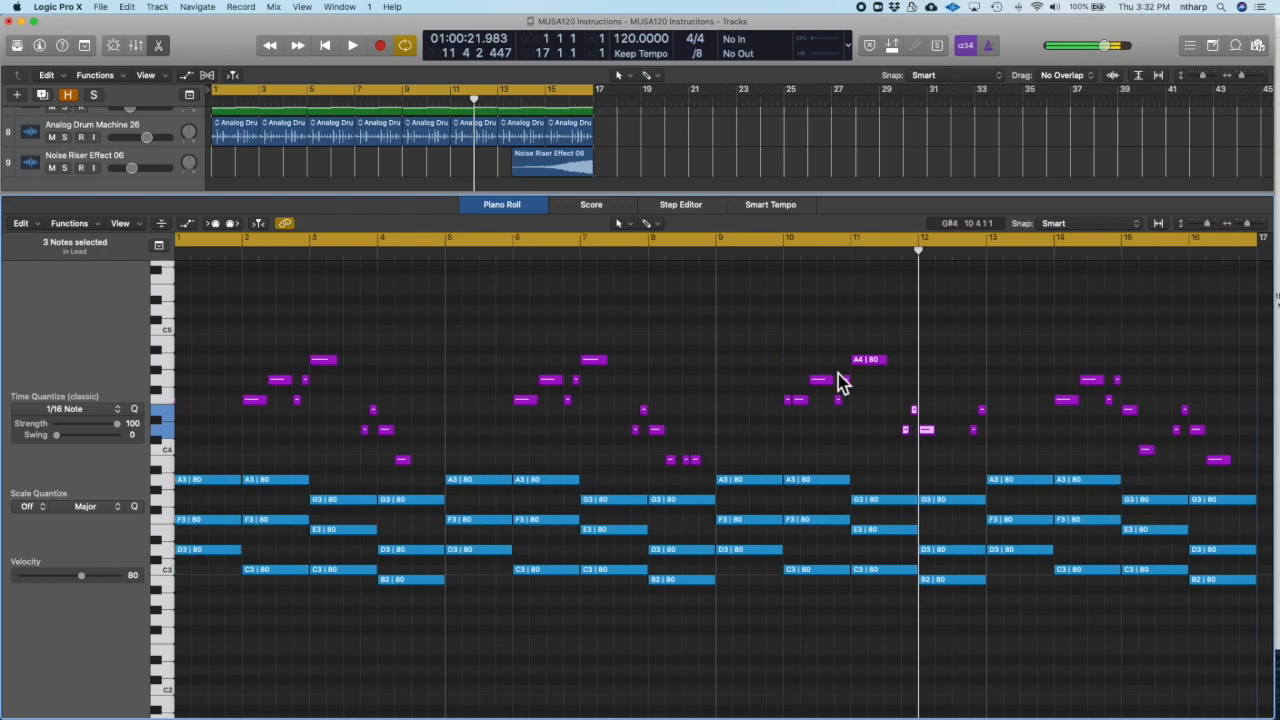
{"action": "key", "text": "space"}
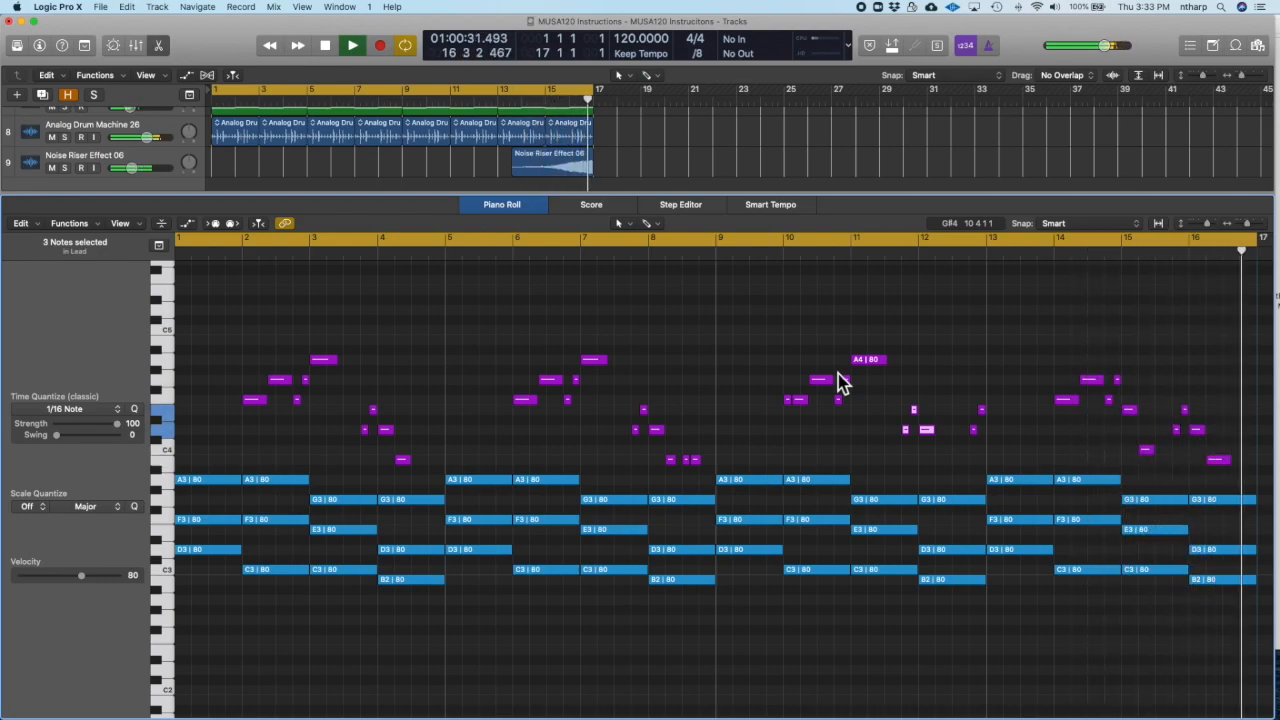
{"action": "key", "text": "space"}
Select all A4 notes in the Lead phrases at bars 3, 7 and 11 and raise them to B4
{"action": "scroll", "coordinate": [534, 170], "scroll_direction": "up", "scroll_amount": 4}
{"action": "scroll", "coordinate": [534, 170], "scroll_direction": "up", "scroll_amount": 2}
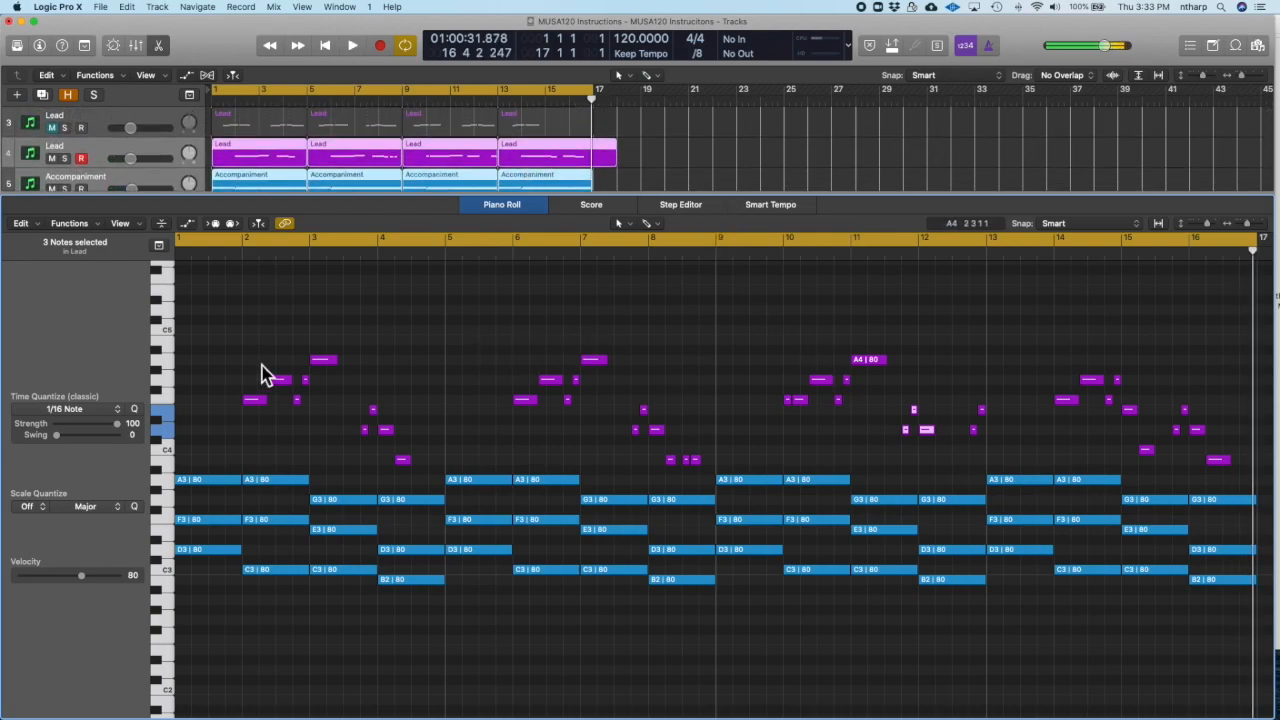
{"action": "left_click", "coordinate": [165, 362]}
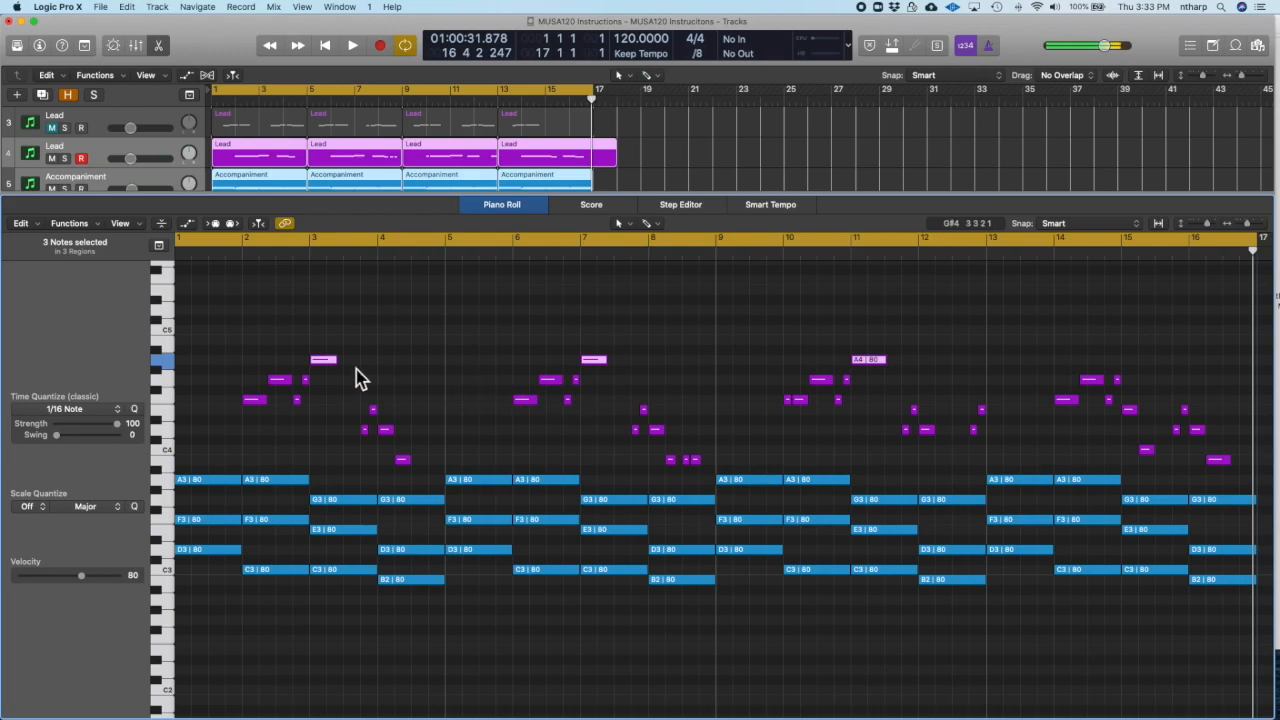
{"action": "left_click_drag", "start_coordinate": [322, 361], "coordinate": [322, 346]}
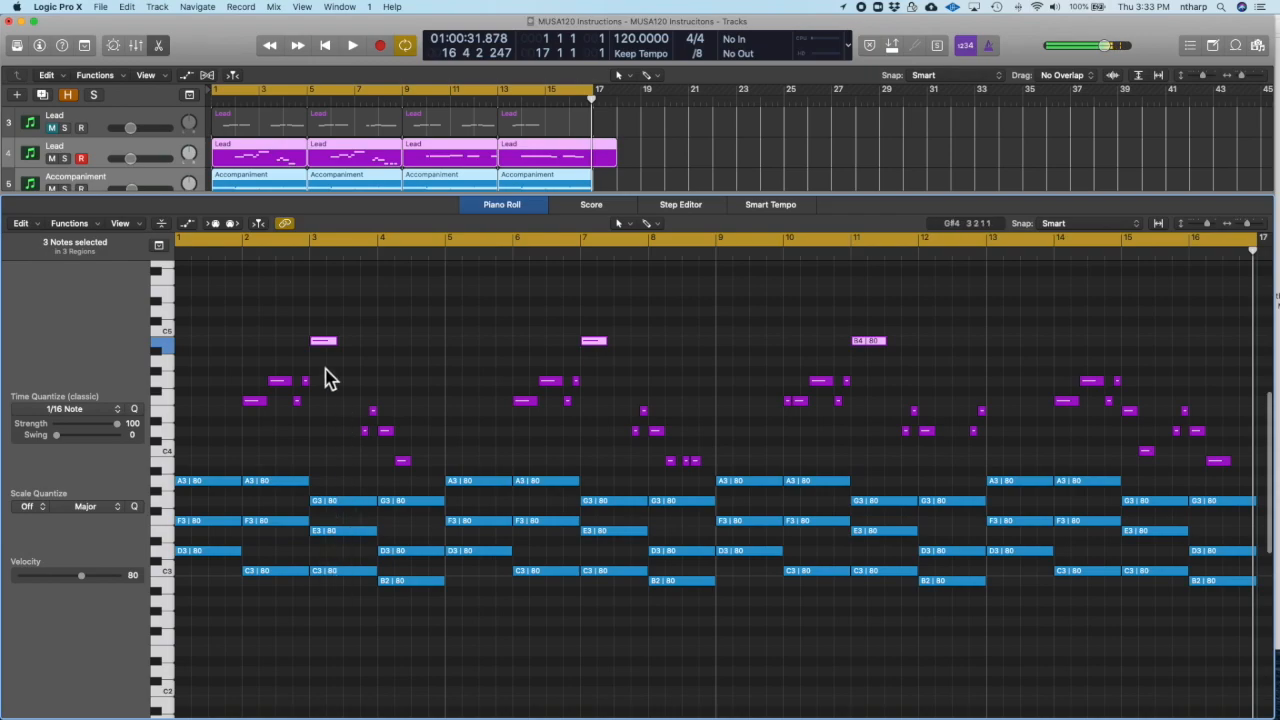
Switch to Preview, move the third note block of the first rising contour up to C5 at bar 3, and return to Logic Pro
{"action": "key", "text": "super+Tab"}
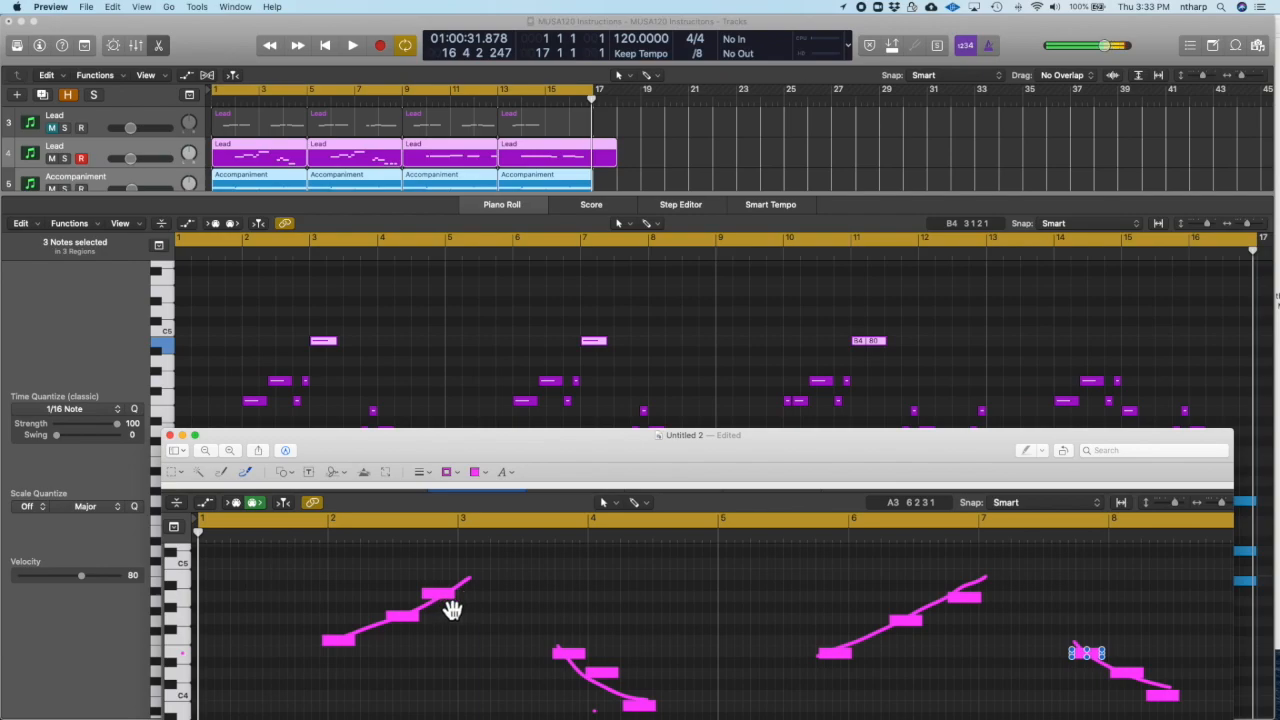
{"action": "mouse_move", "coordinate": [439, 597]}
{"action": "left_mouse_down"}
{"action": "mouse_move", "coordinate": [479, 576]}
{"action": "mouse_move", "coordinate": [452, 545]}
{"action": "mouse_move", "coordinate": [455, 636]}
{"action": "mouse_move", "coordinate": [486, 584]}
{"action": "left_mouse_up"}
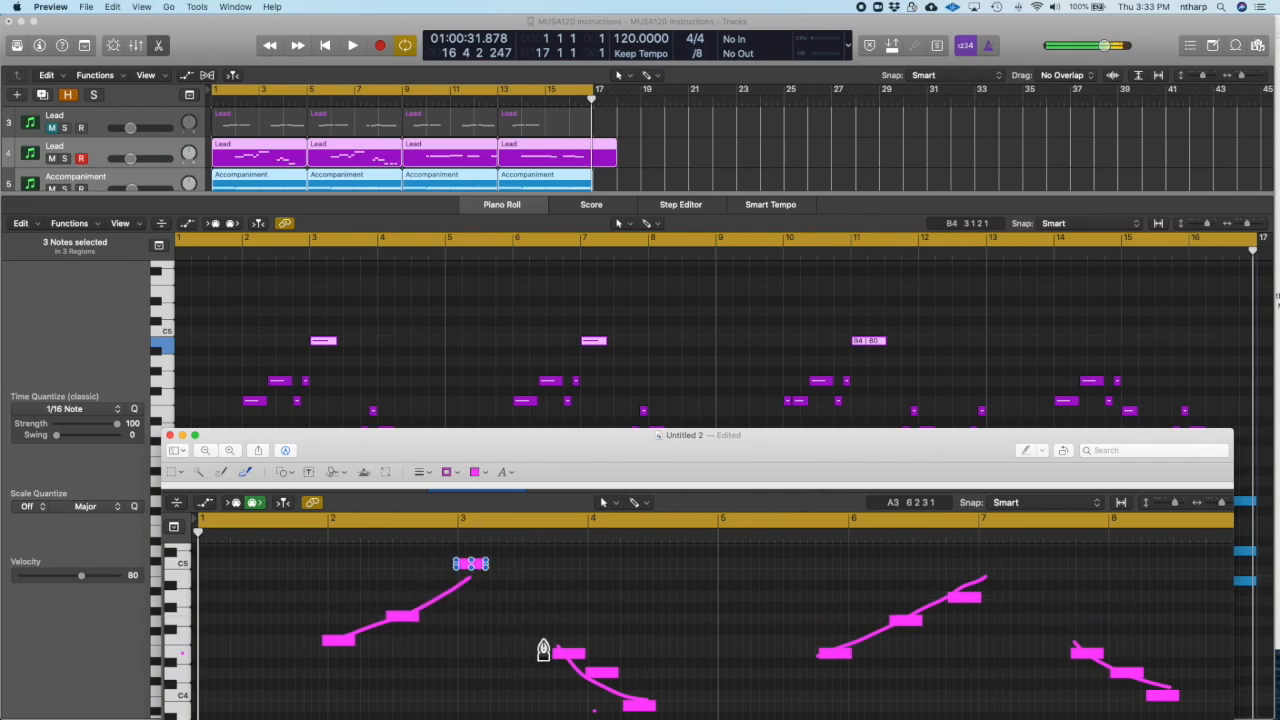
{"action": "key", "text": "super+Tab"}
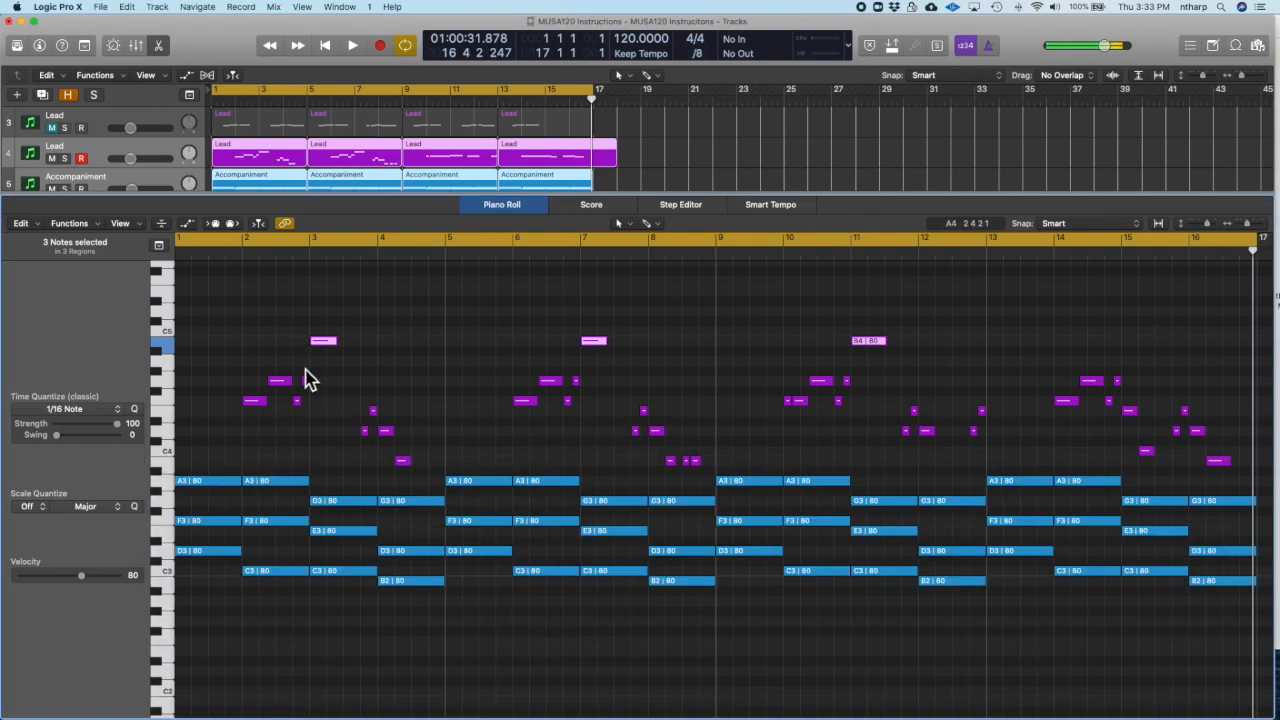
Lower the three selected Lead notes at bars 3, 7 and 11 back to A4
{"action": "left_click_drag", "start_coordinate": [322, 341], "coordinate": [322, 361]}
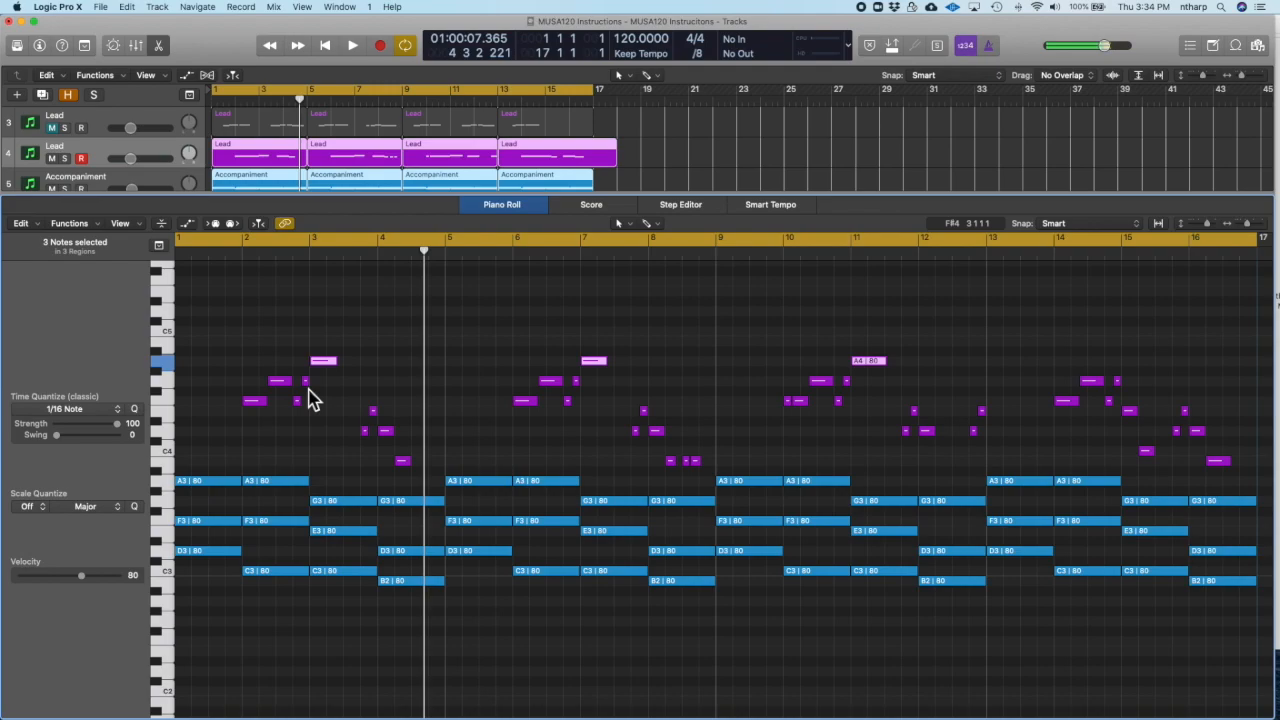
Unmute the first Lead track, mute the second, and play the first melody with all its regions selected
{"action": "left_click", "coordinate": [58, 135]}
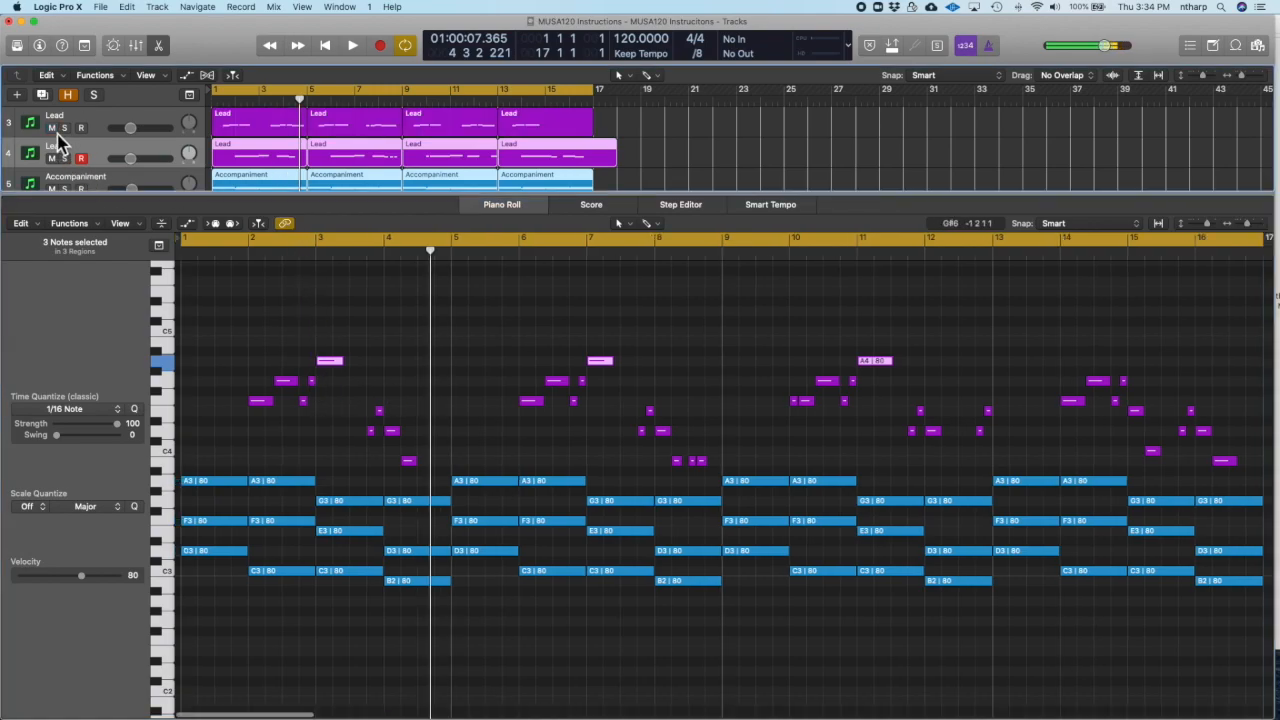
{"action": "key", "text": "space"}
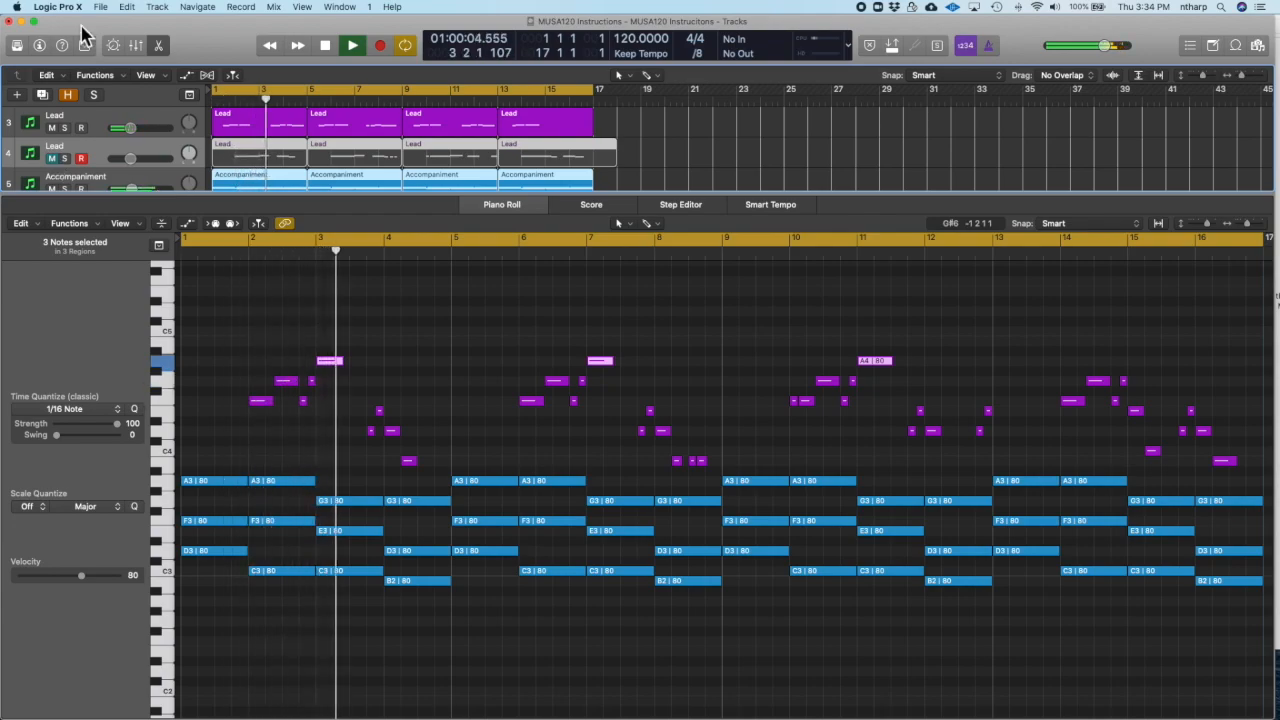
{"action": "left_click_drag", "start_coordinate": [623, 121], "coordinate": [246, 123]}
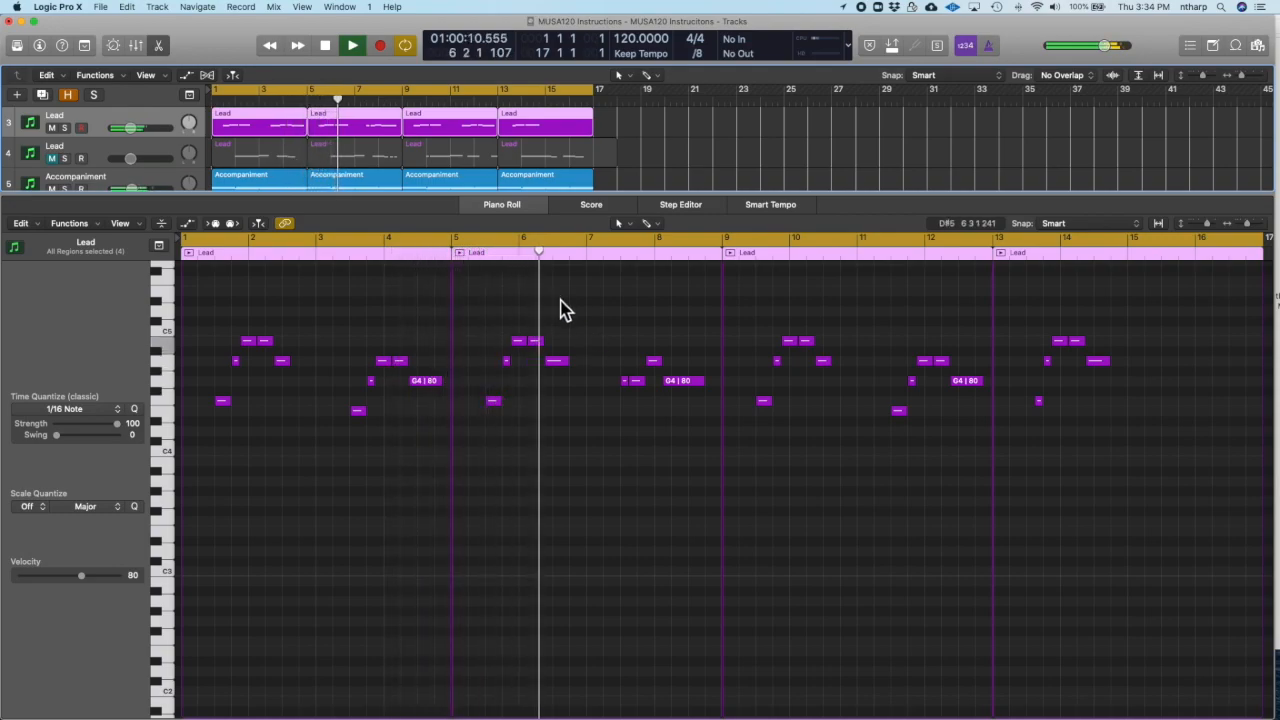
Mute the first Lead track, unmute the second, select all its regions and listen to that melody into bar 16
{"action": "left_click", "coordinate": [52, 159]}
{"action": "left_click", "coordinate": [52, 128]}
{"action": "left_click_drag", "start_coordinate": [614, 151], "coordinate": [295, 162]}
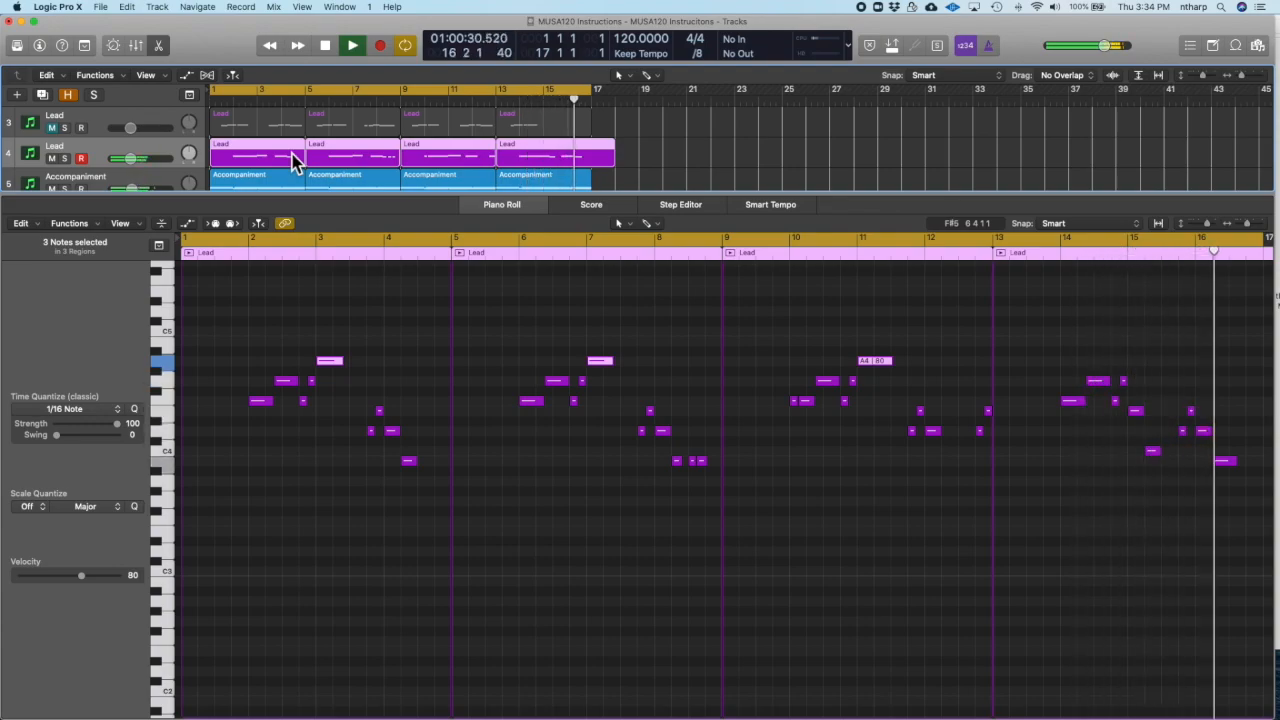
{"action": "key", "text": "space"}
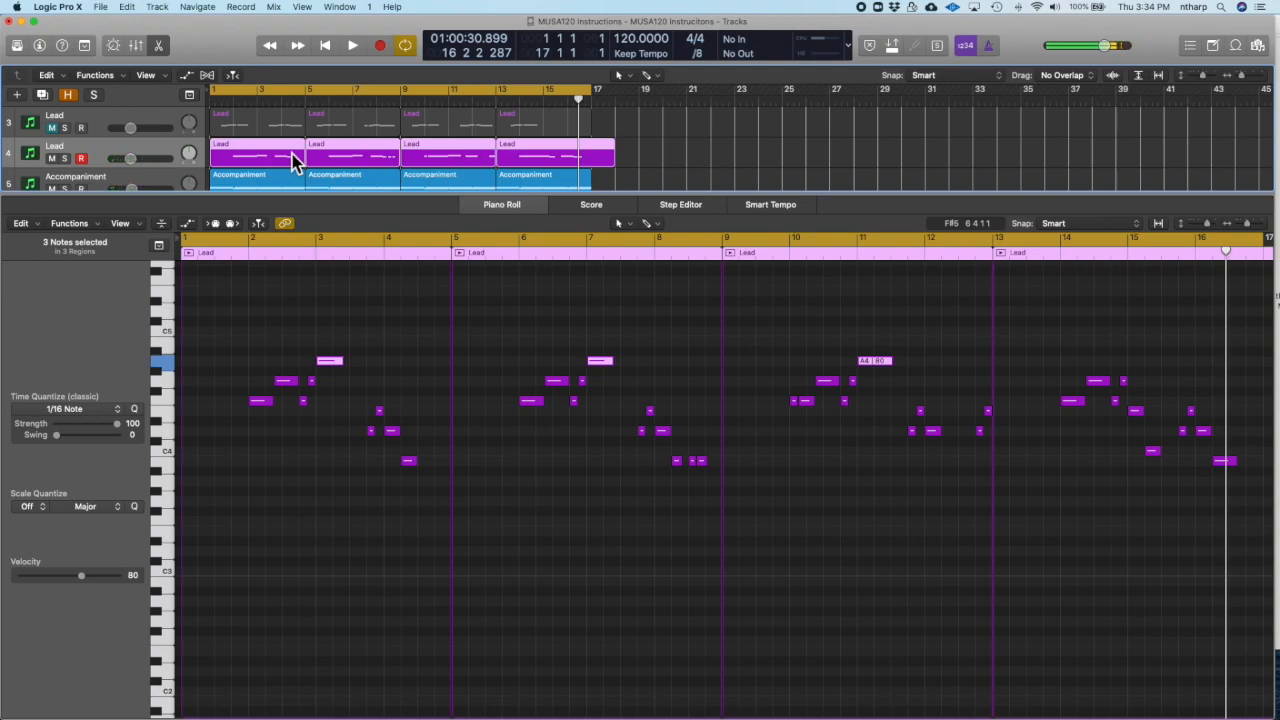
Check the contour sketch in Preview, and switch to Chrome to view the Melody Phrase Tree slide
{"action": "key", "text": "super+Tab"}
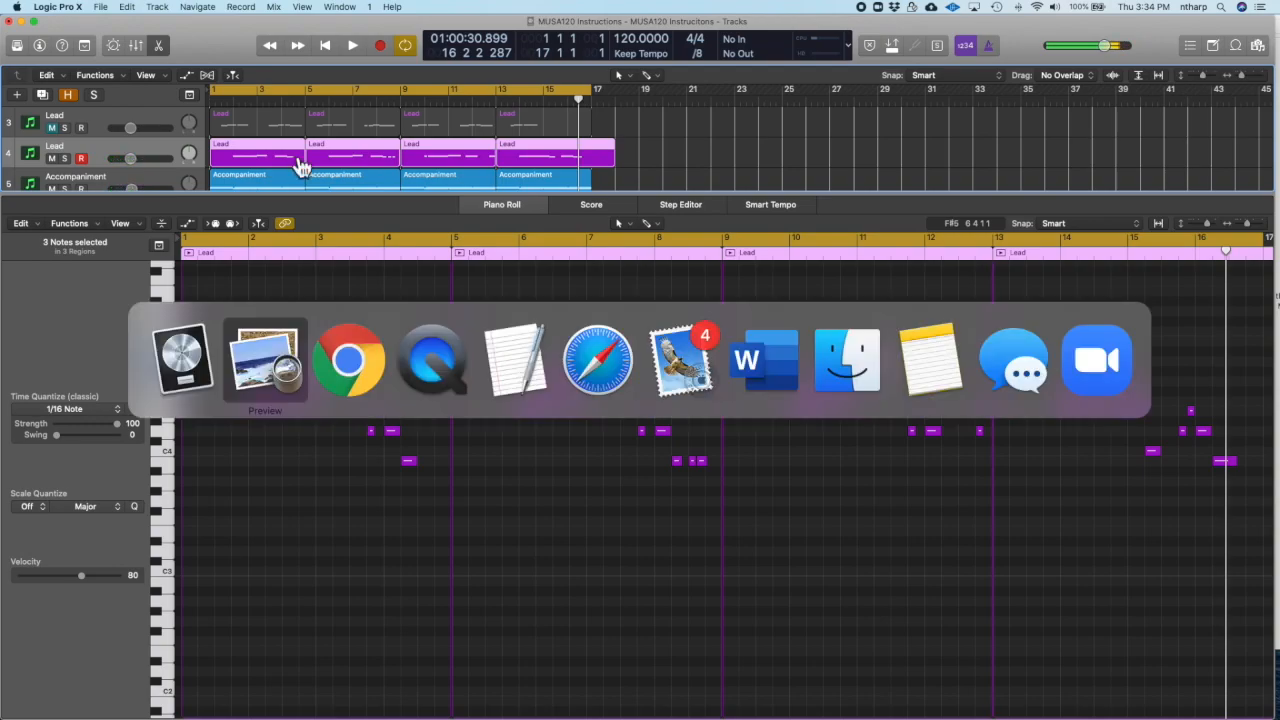
{"action": "key", "text": "super+Tab"}
{"action": "key", "text": "super+Tab"}
{"action": "key", "text": "super+Tab"}
{"action": "left_click_drag", "start_coordinate": [545, 238], "coordinate": [626, 495]}
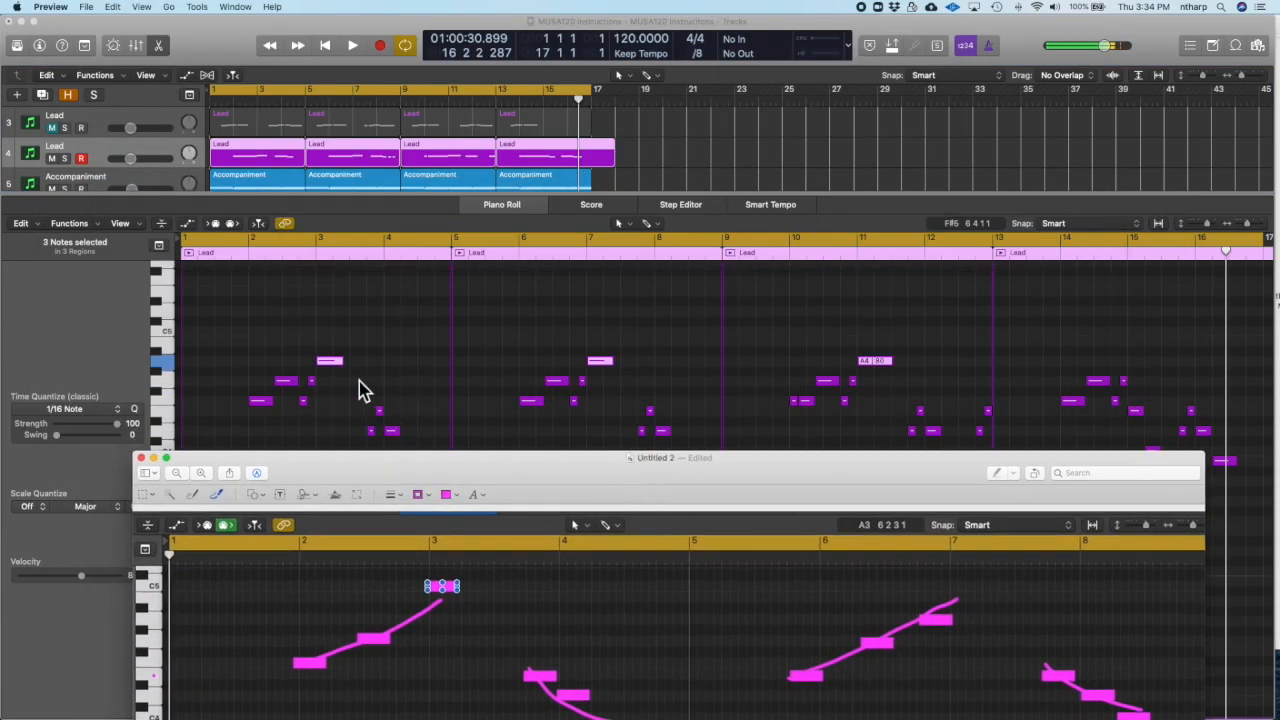
{"action": "key", "text": "super+Tab"}
{"action": "key", "text": "super+Tab"}
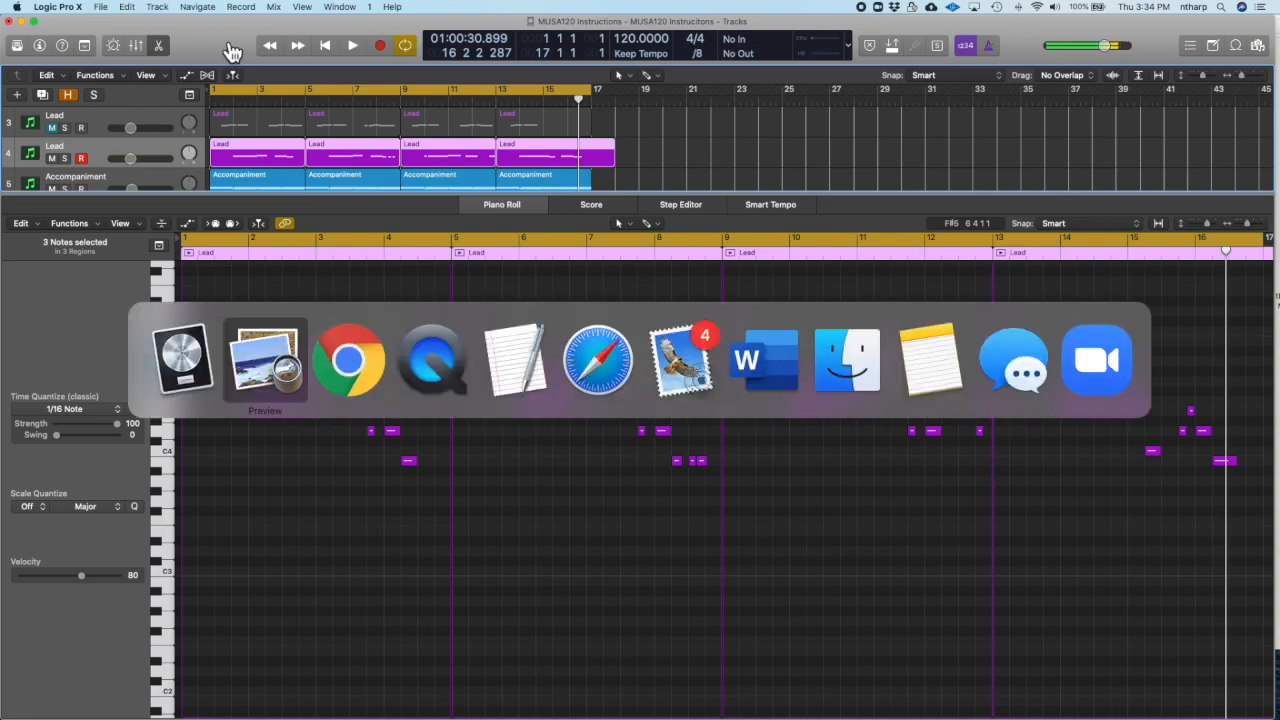
{"action": "key", "text": "super+Tab"}
{"action": "key", "text": "super+Tab"}
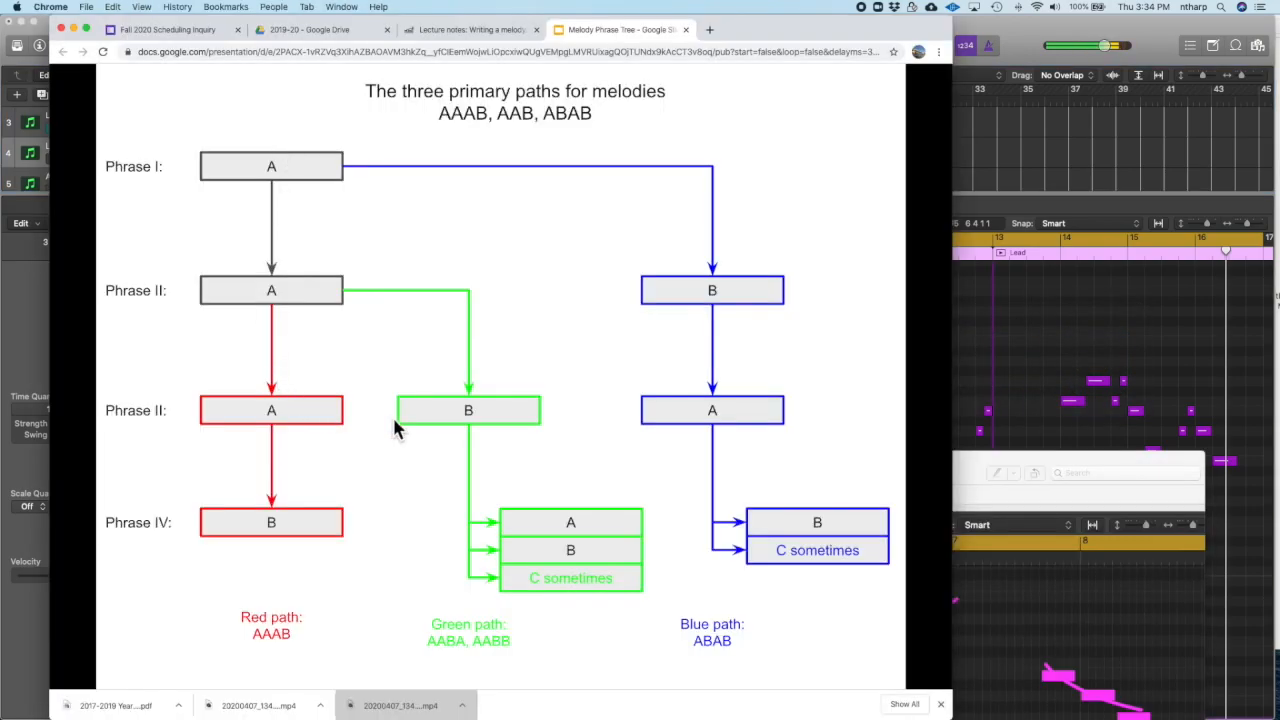